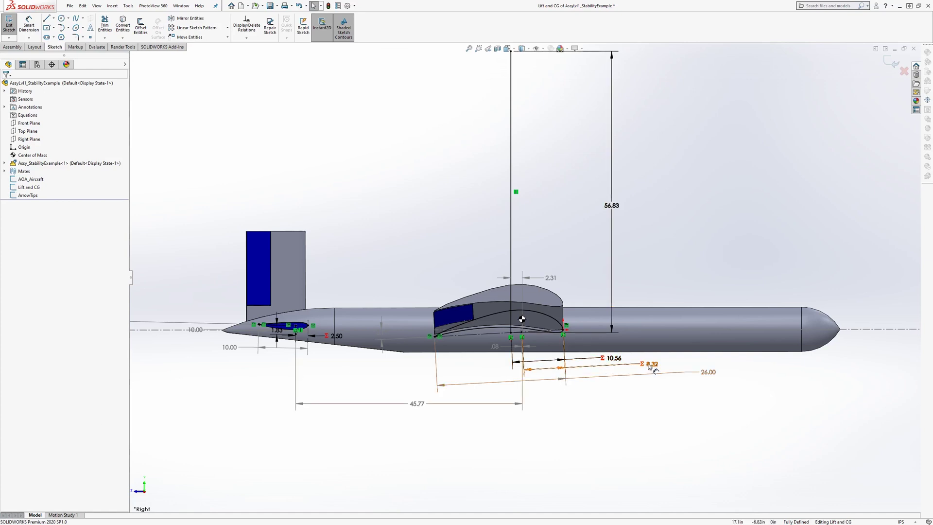
Inspect the equation driving the 8.32 dimension in the Lift and CG sketch, and examine the whole aircraft from the right side
double_click(651, 364)
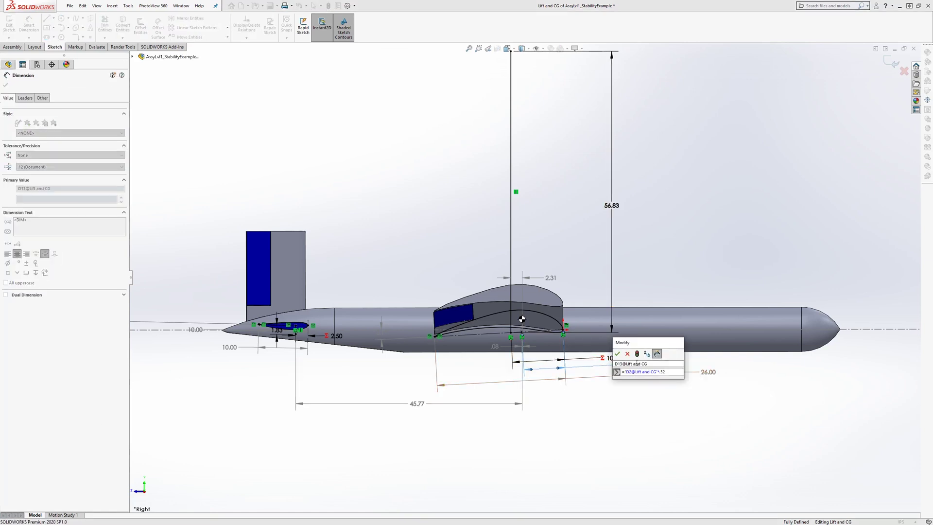
click(618, 354)
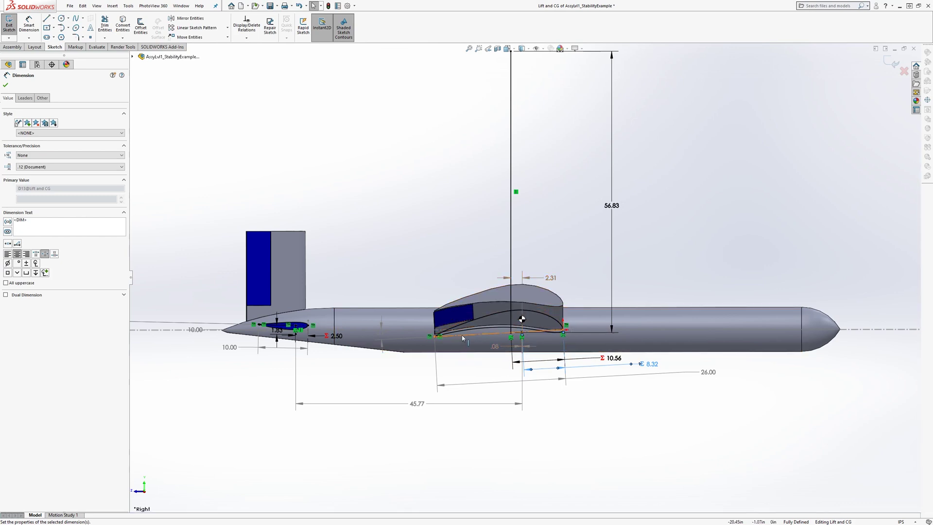
drag(382, 333, 389, 332)
middle_drag(402, 367, 428, 362)
scroll(747, 321, up, 3)
scroll(647, 360, up, 2)
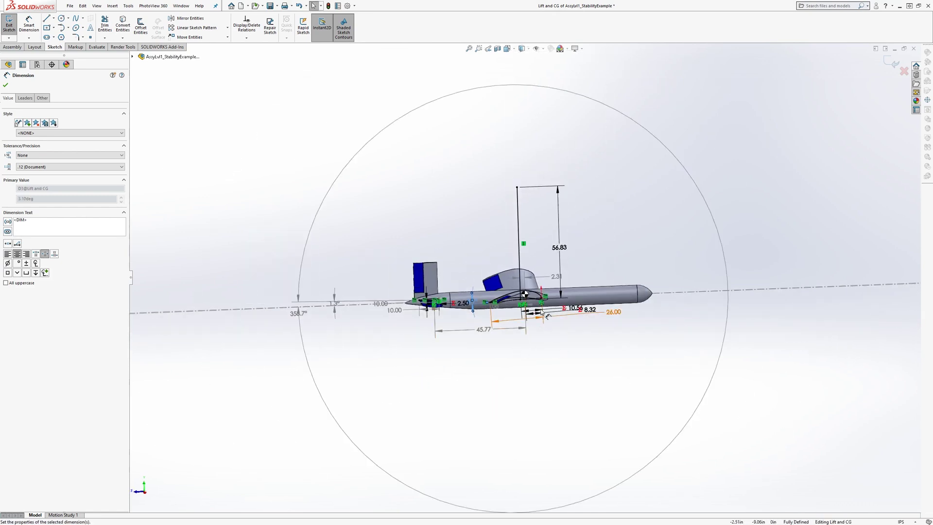
scroll(556, 298, down, 2)
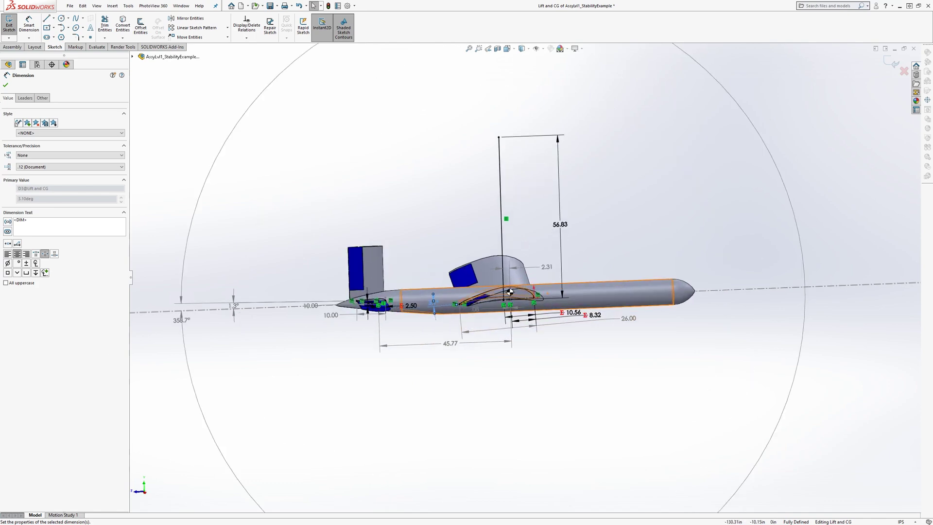
key(space)
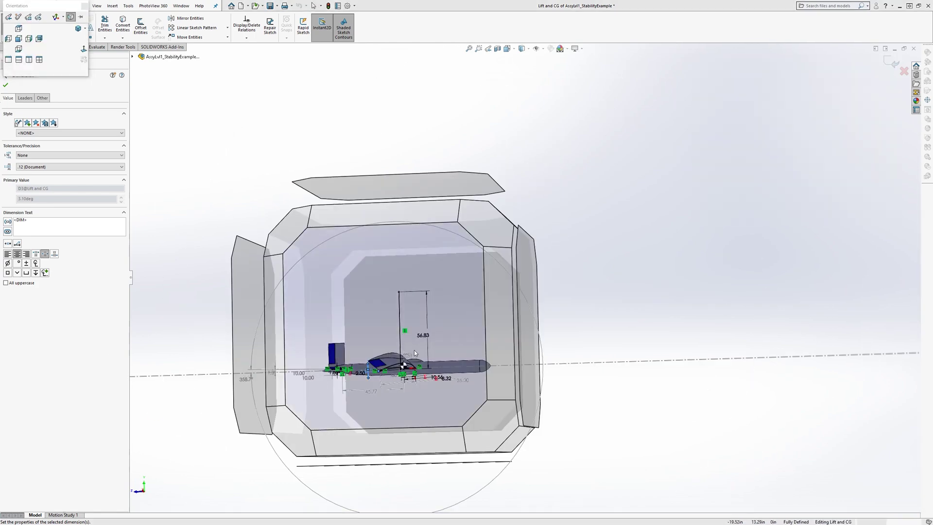
click(415, 353)
click(660, 369)
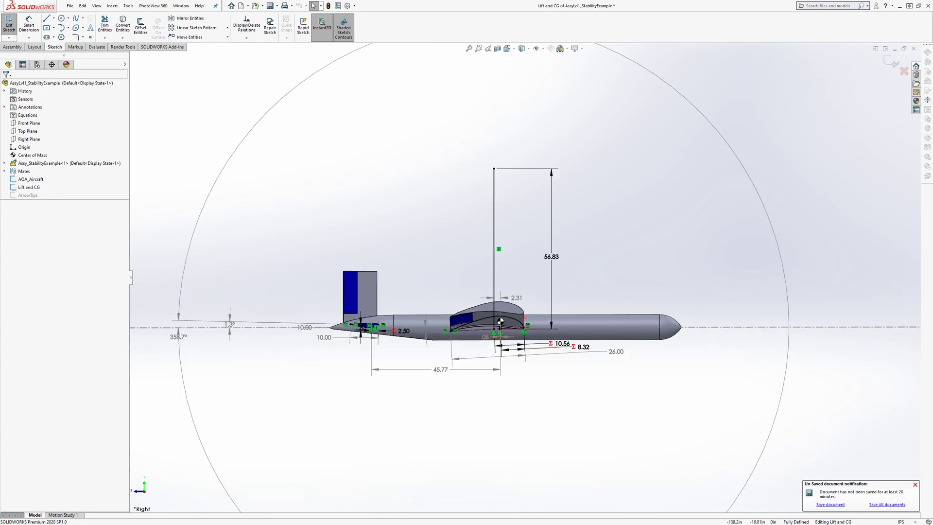
Switch to the Excel stability worksheet, set the wing AOA in C11 to 3 degrees, and check the total lift
key(alt+Tab)
click(324, 227)
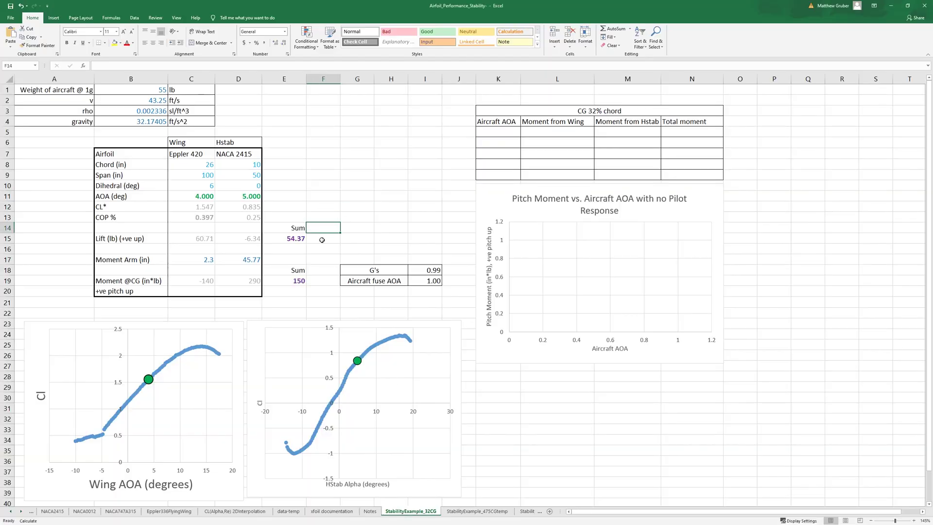
click(191, 196)
text(3)
key(Return)
click(302, 241)
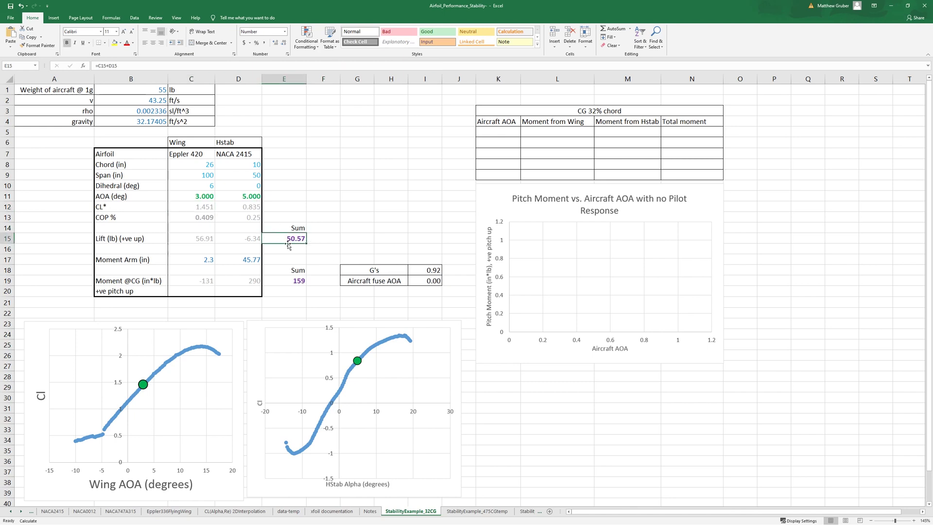
Set the horizontal stabilizer AOA in D11 to 2 degrees and check the moment sum
click(251, 197)
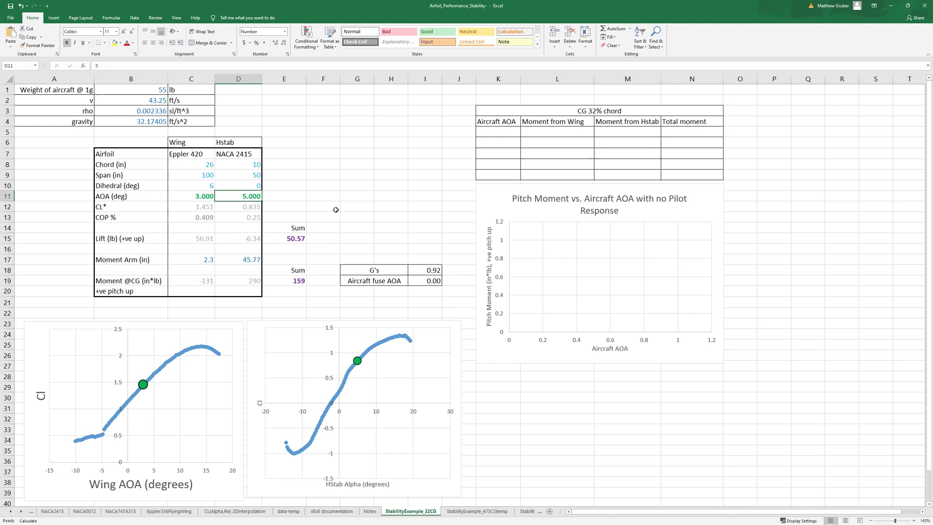
text(2)
key(Return)
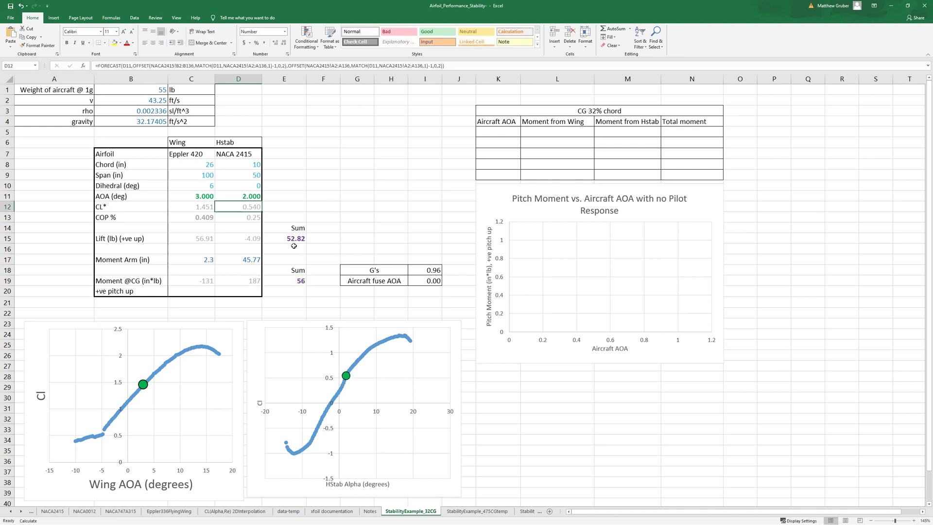
click(292, 279)
Set the horizontal stabilizer AOA in D11 to 1 degree and check the lift and moment sums
click(251, 196)
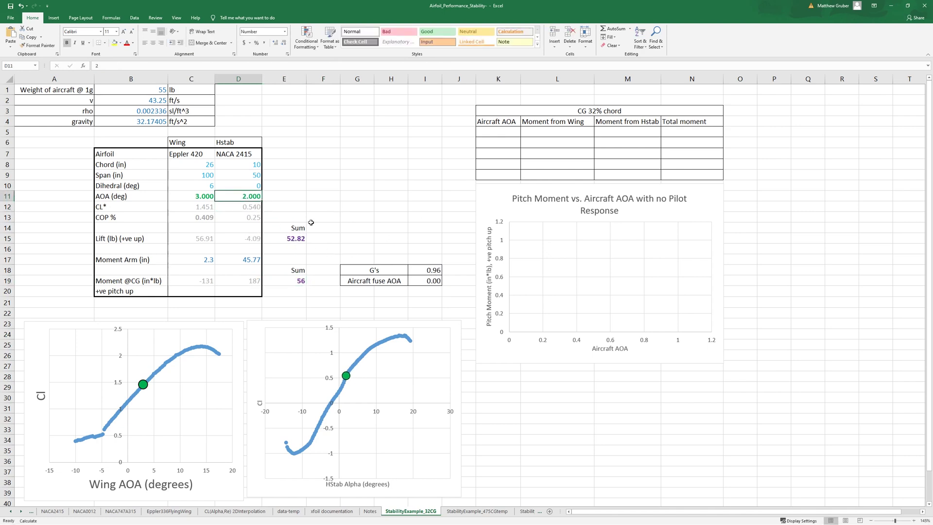
text(1)
key(Return)
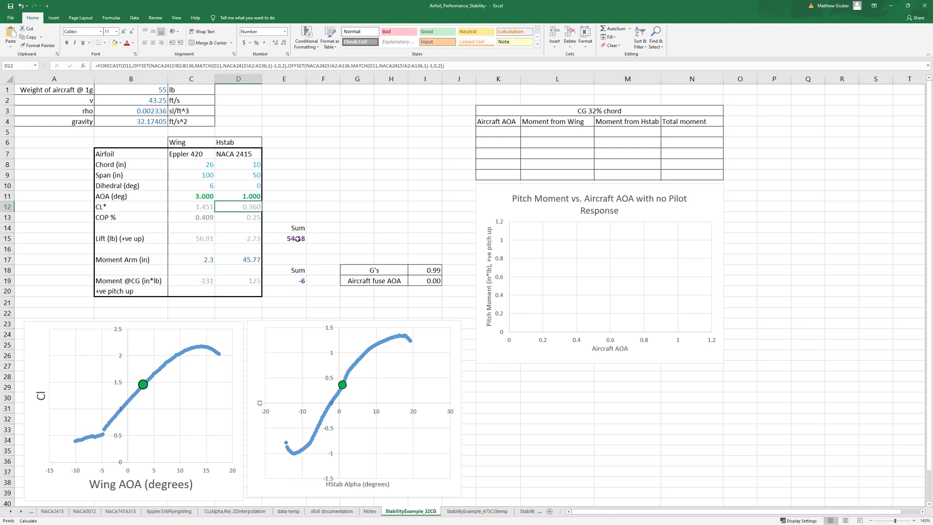
click(296, 239)
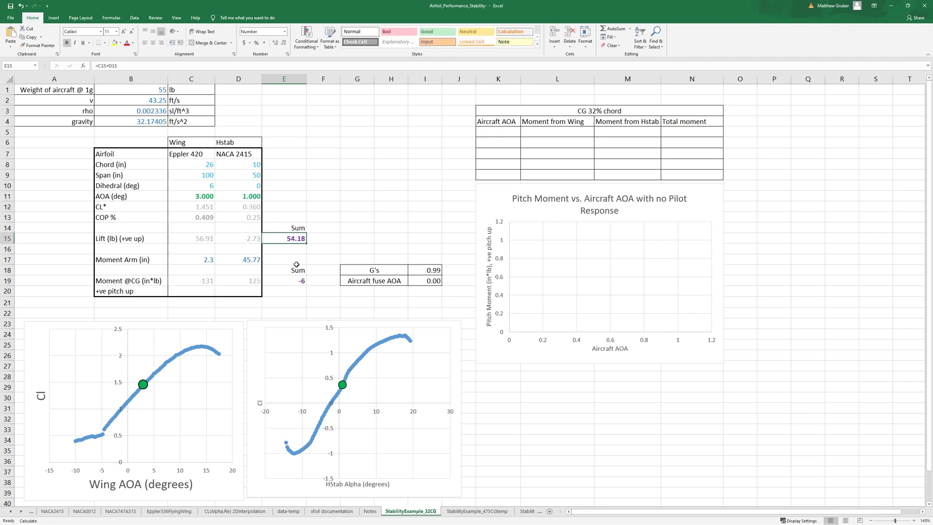
click(297, 280)
Set the horizontal stabilizer AOA in D11 to 1.1 degrees and check the moment sum and the G's
click(246, 197)
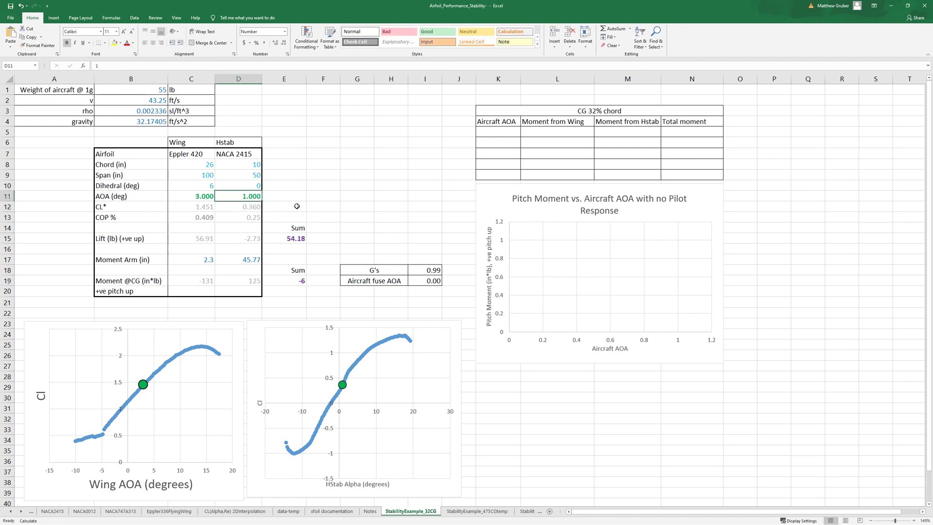
text(1.1)
key(Return)
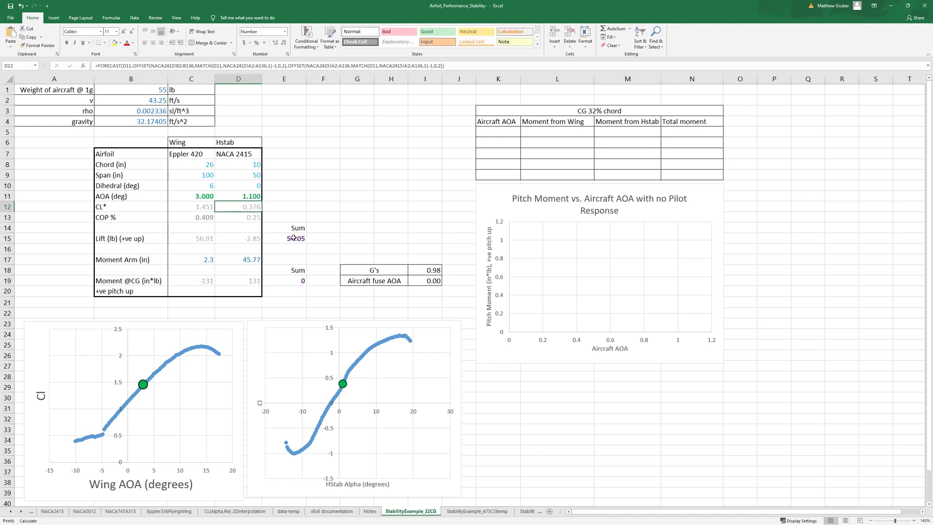
click(297, 284)
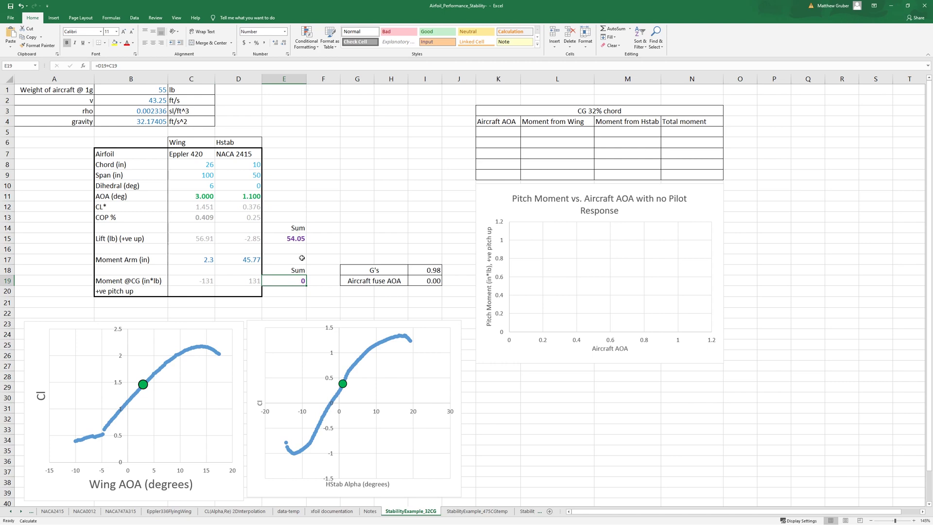
click(433, 272)
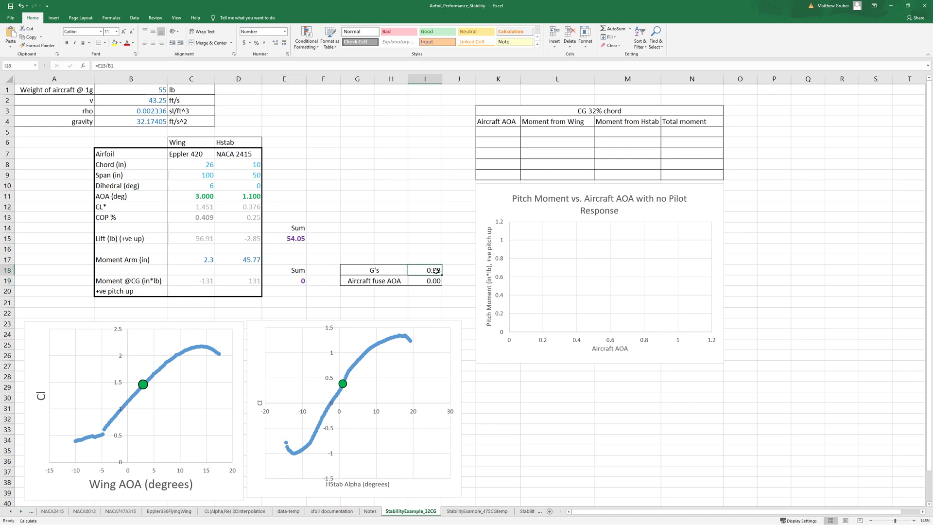
Use Goal Seek to bring the total lift in E15 to 55 by changing the wing AOA in C11
click(206, 201)
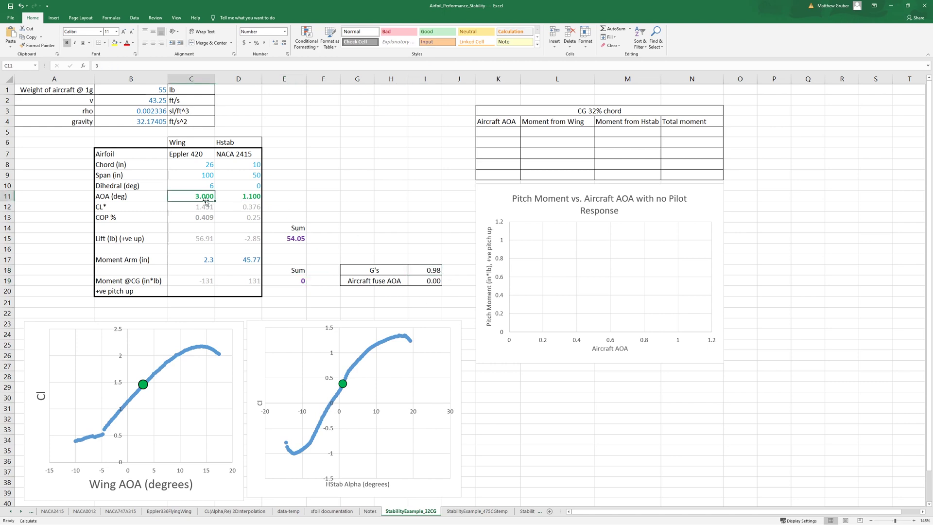
click(292, 252)
key(Up)
key(Up)
key(Up)
key(Up)
key(Up)
key(Up)
click(292, 236)
click(134, 18)
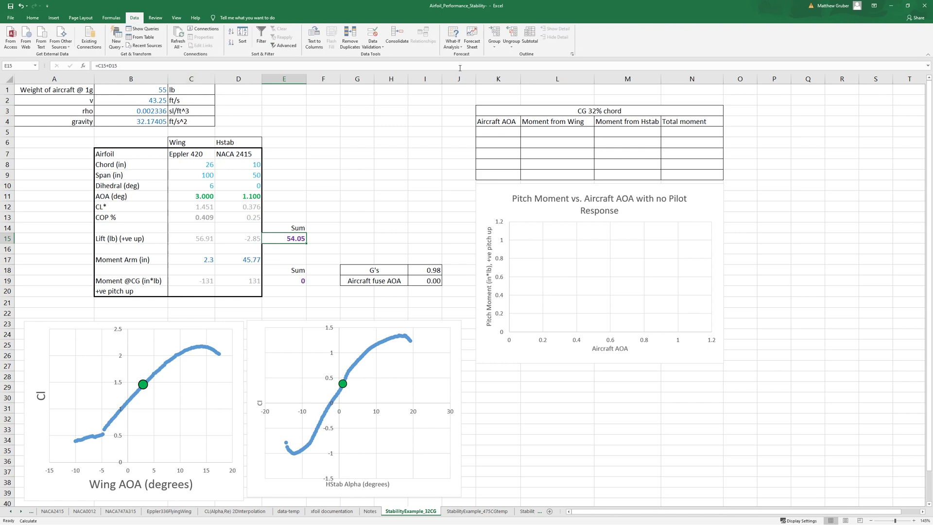
click(453, 41)
click(467, 64)
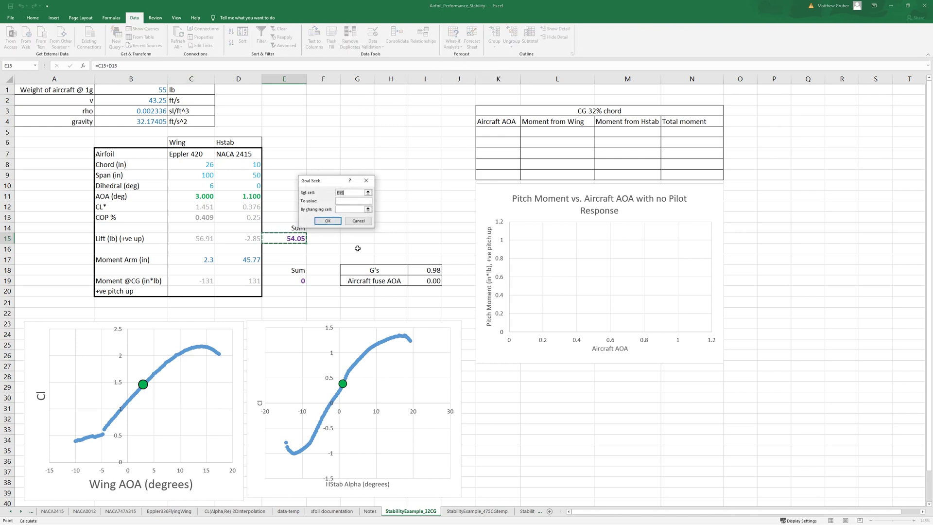
click(346, 201)
text(55)
click(348, 209)
click(202, 196)
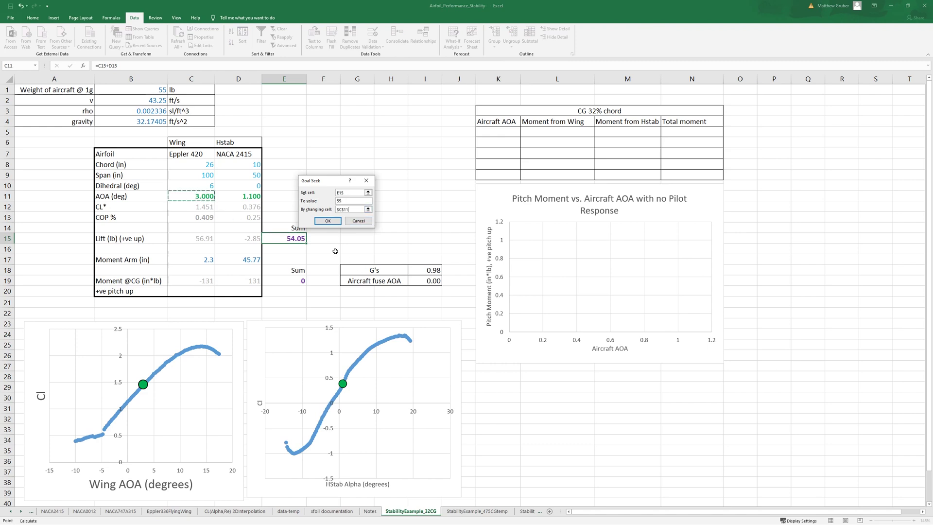
click(328, 222)
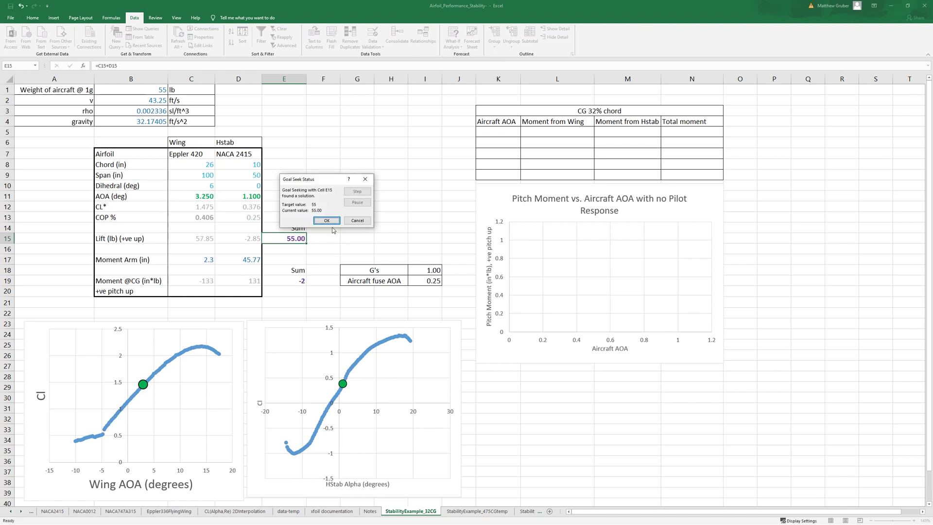
click(326, 220)
click(205, 197)
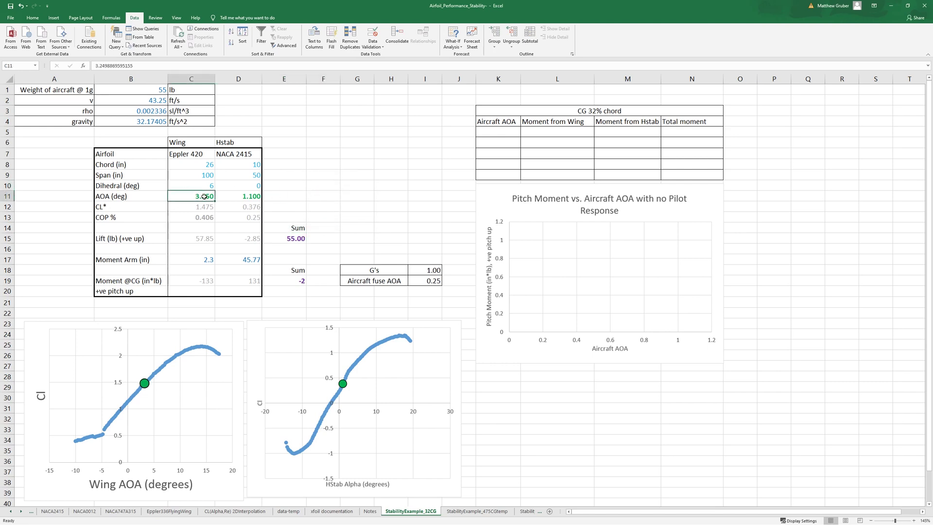
click(296, 239)
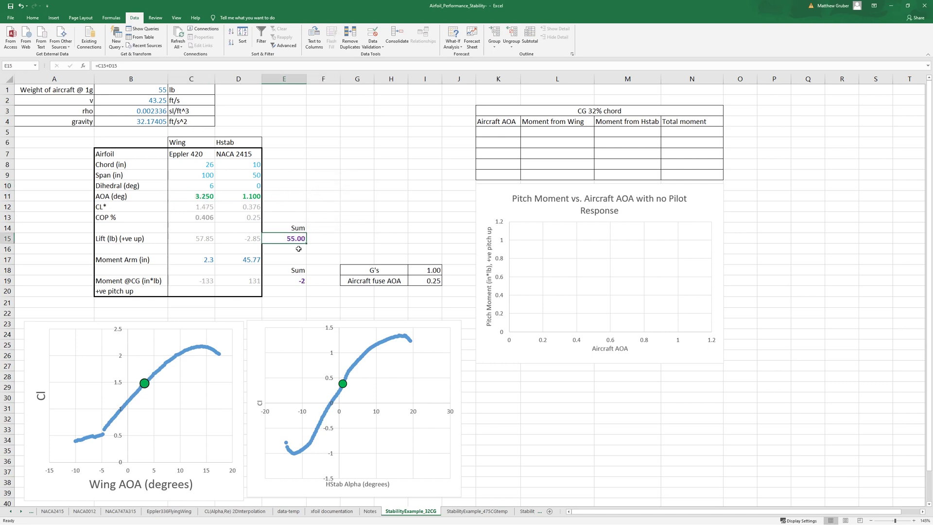
Use Goal Seek to bring the moment sum in E19 to 0 by changing the Hstab AOA in D11
click(297, 281)
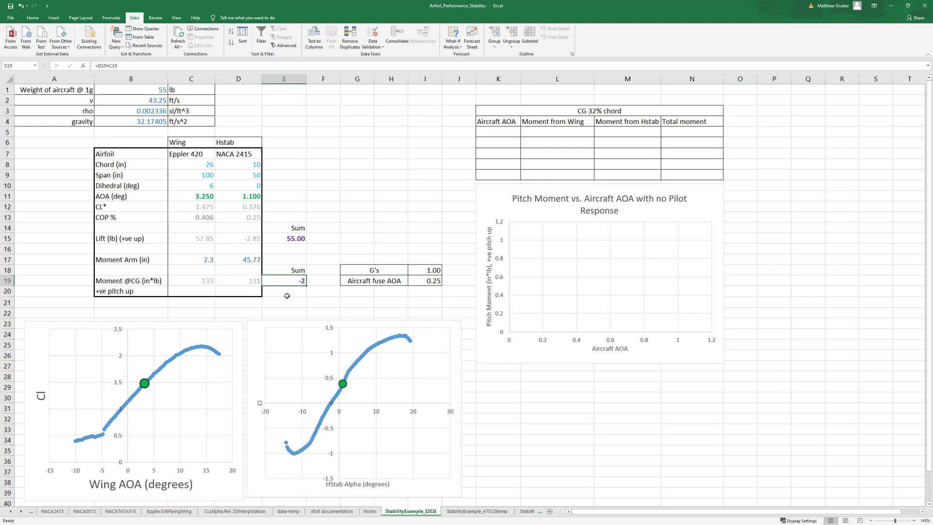
click(452, 36)
click(463, 69)
click(333, 202)
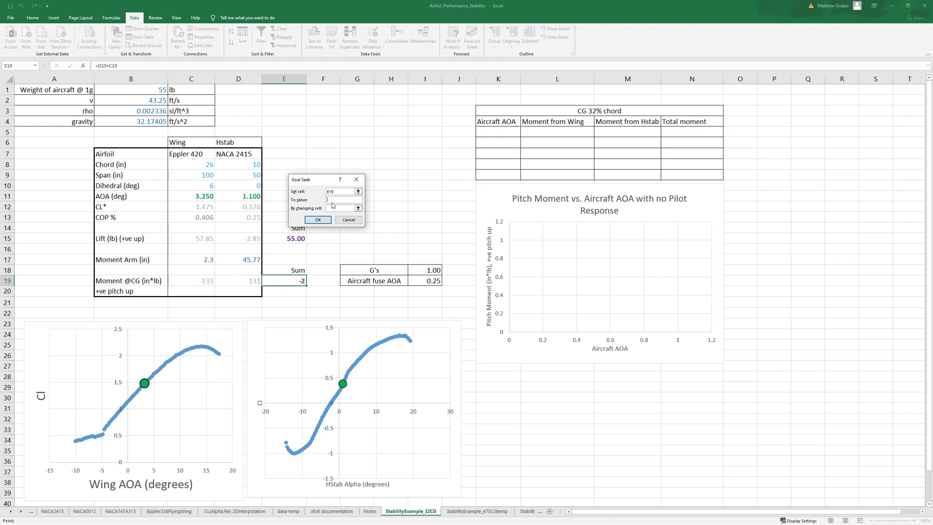
click(248, 199)
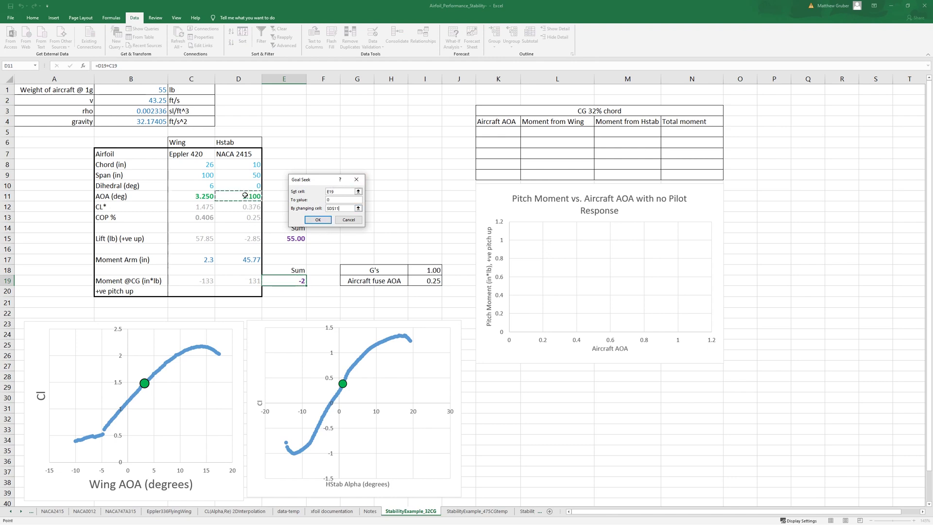
click(324, 220)
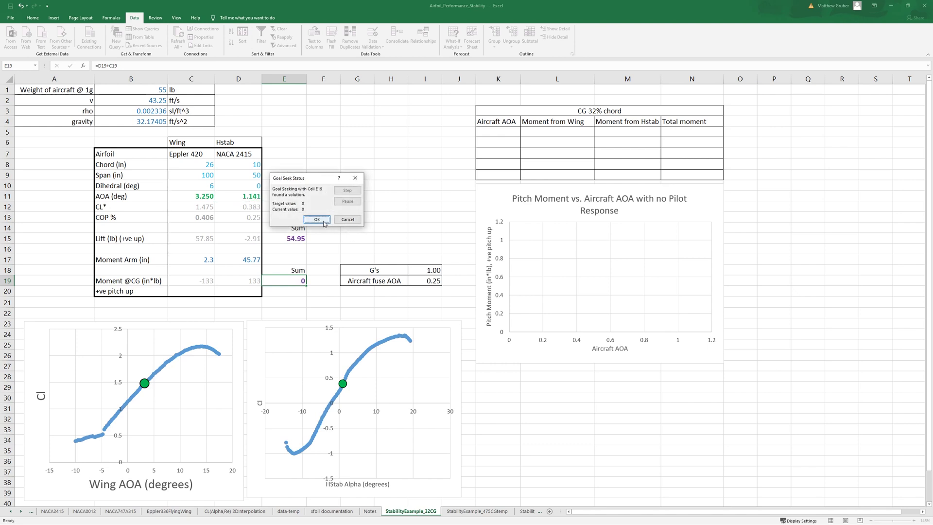
click(323, 220)
click(357, 217)
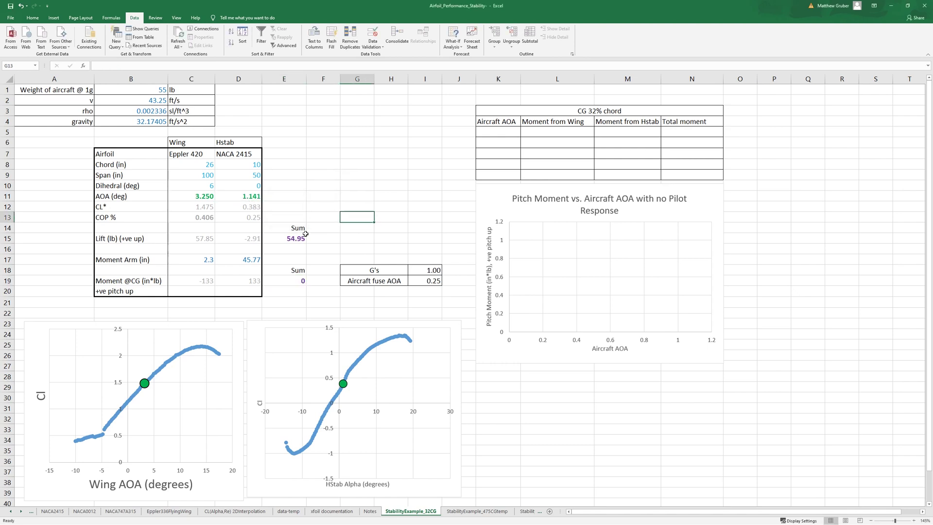
click(291, 281)
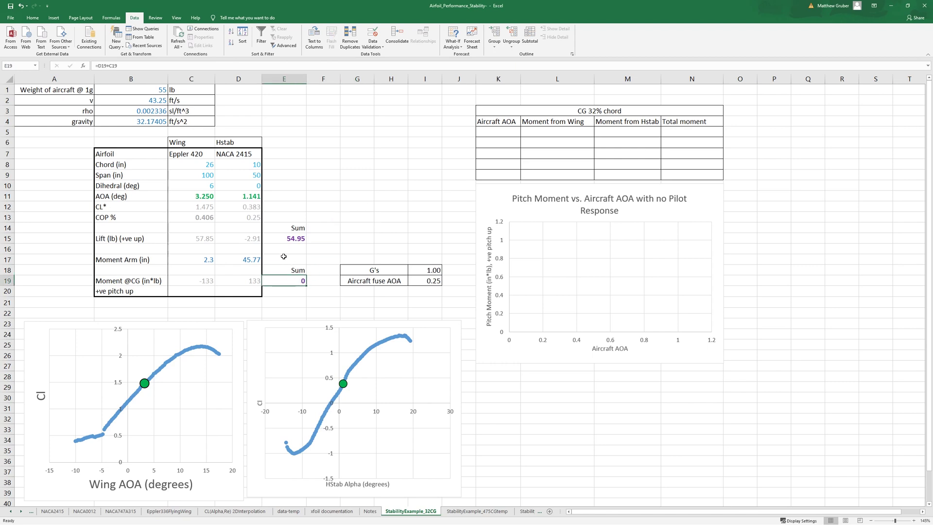
click(257, 197)
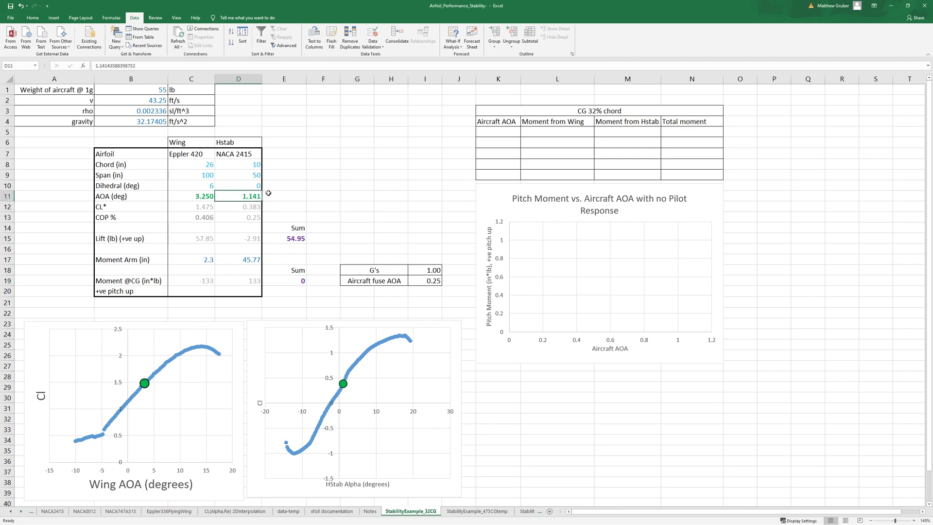
Repeat Goal Seek on the total lift in E15 for 55 by changing wing AOA C11, and check the moment sum and G's
click(286, 236)
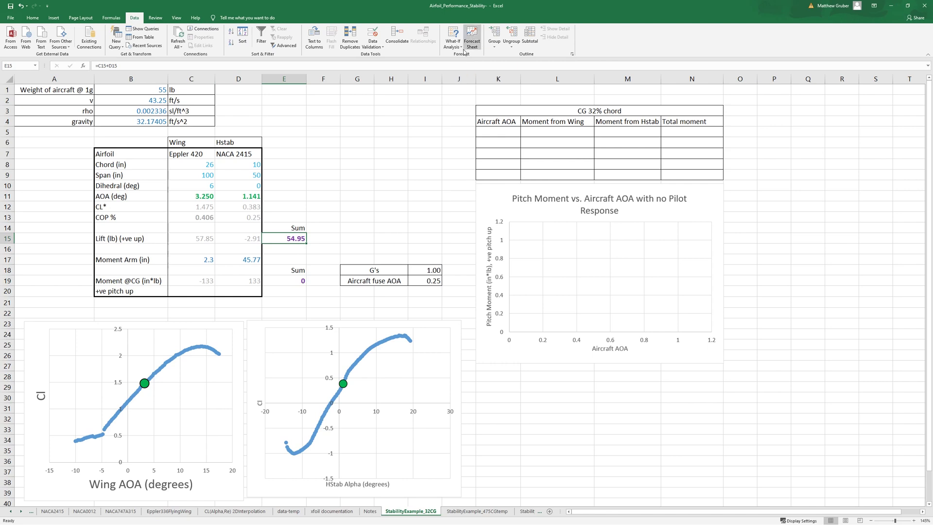
click(453, 41)
click(466, 64)
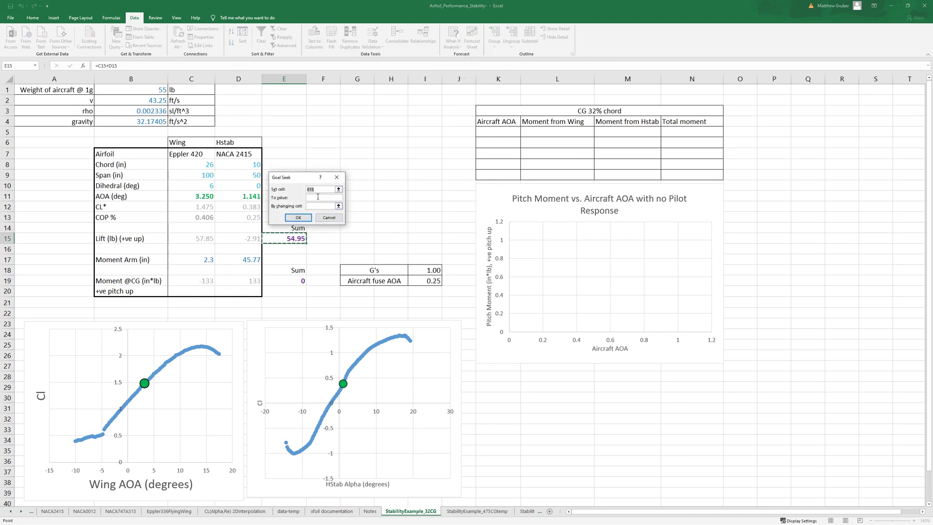
click(321, 197)
text(55)
click(325, 206)
click(200, 197)
click(298, 218)
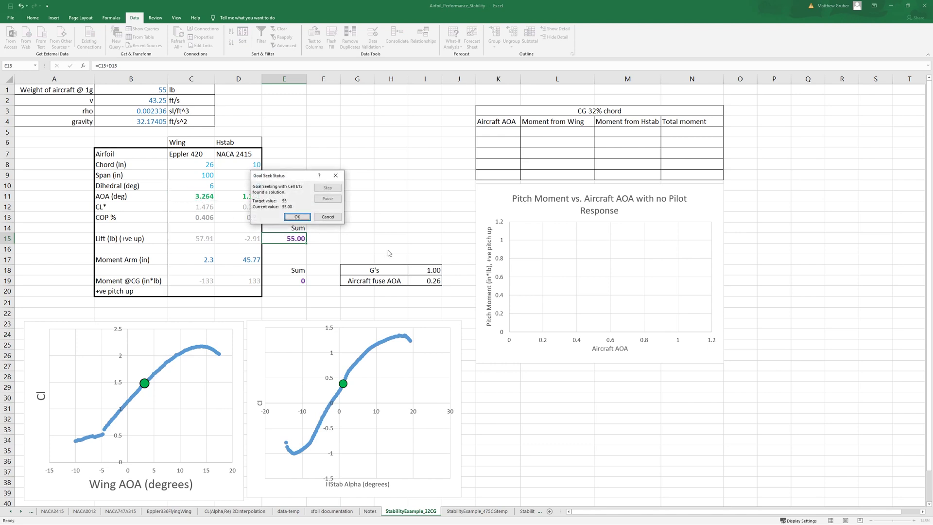
click(306, 216)
click(371, 222)
click(283, 280)
click(325, 197)
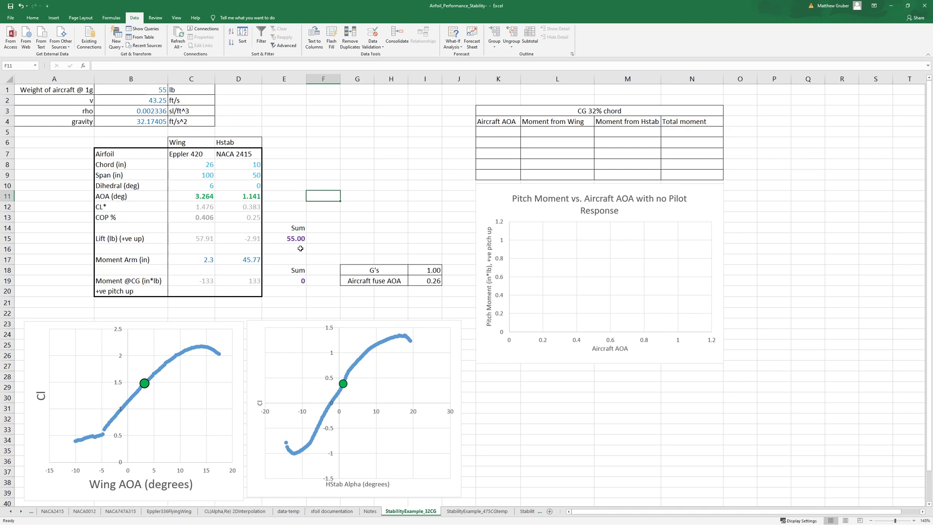
click(426, 271)
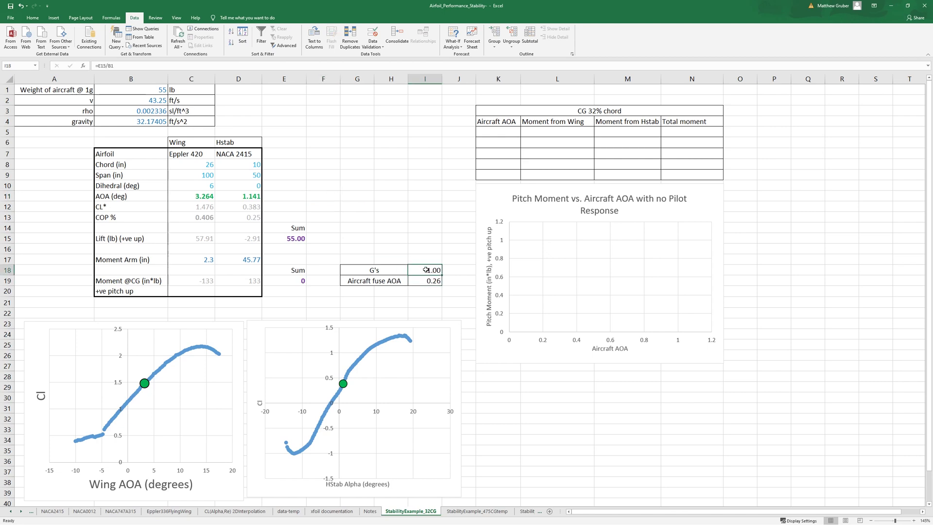
Examine the exact wing AOA in C11 and the formulas behind G's in I18 and aircraft fuse AOA in I19
click(286, 199)
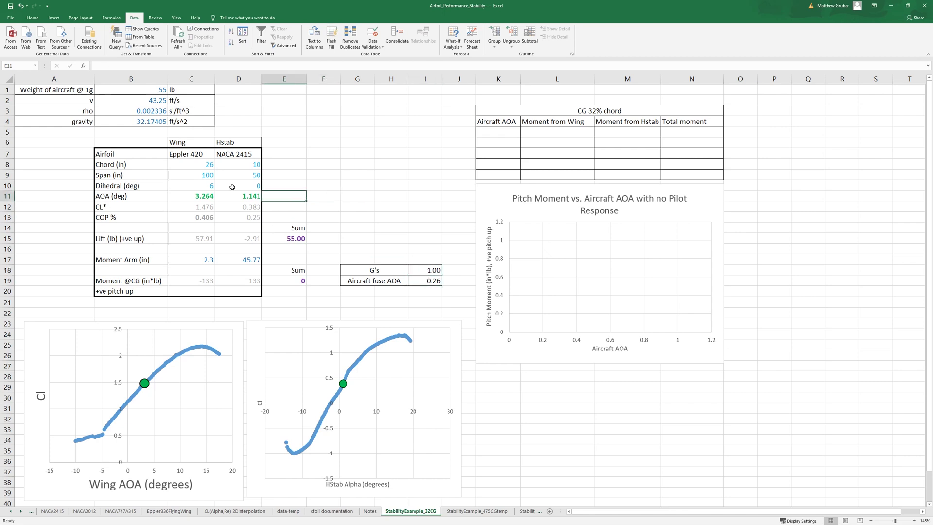
click(205, 200)
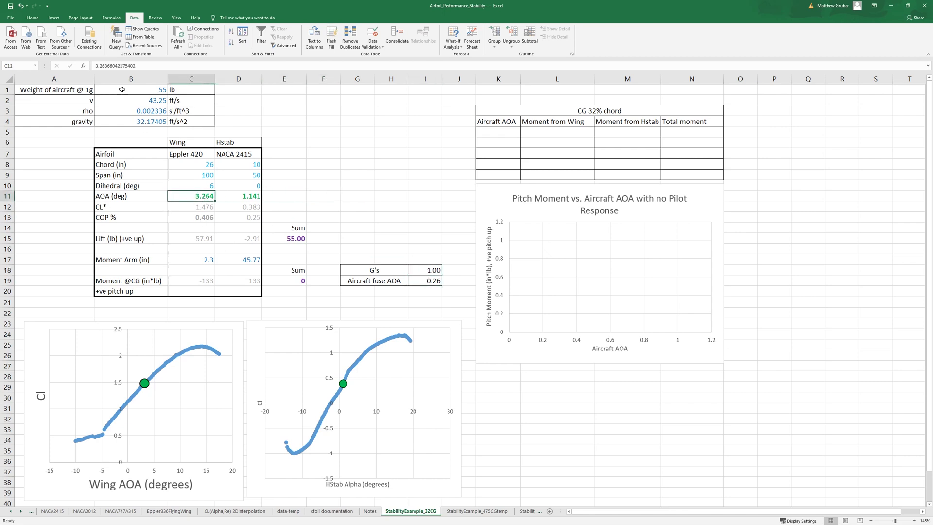
click(102, 66)
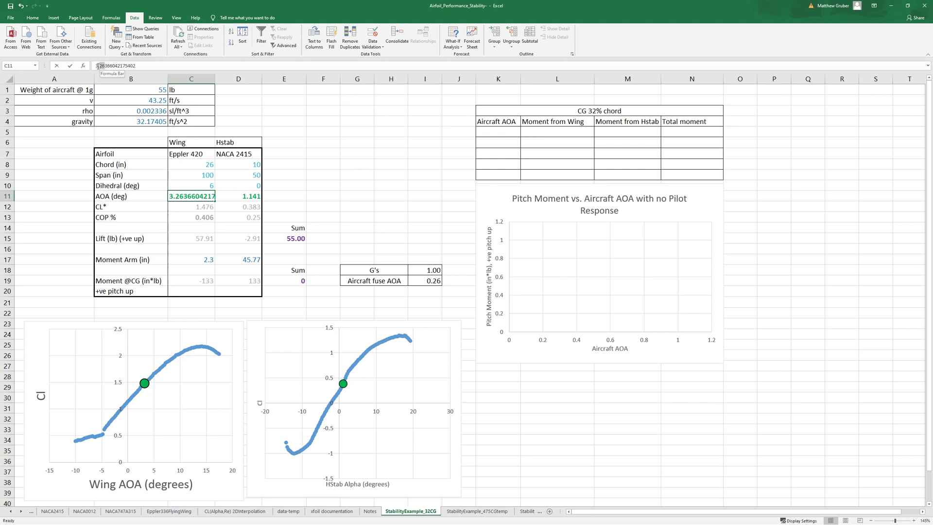
click(337, 199)
click(430, 273)
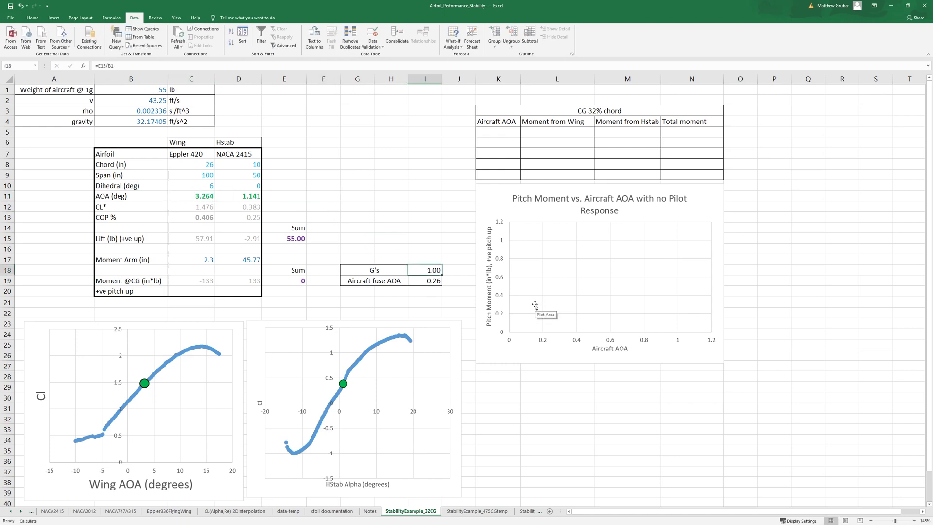
key(Down)
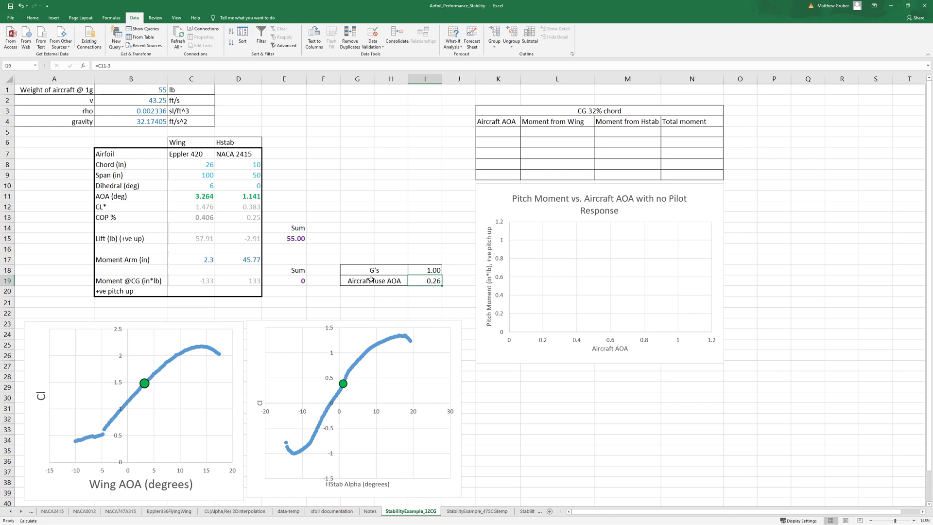
click(391, 207)
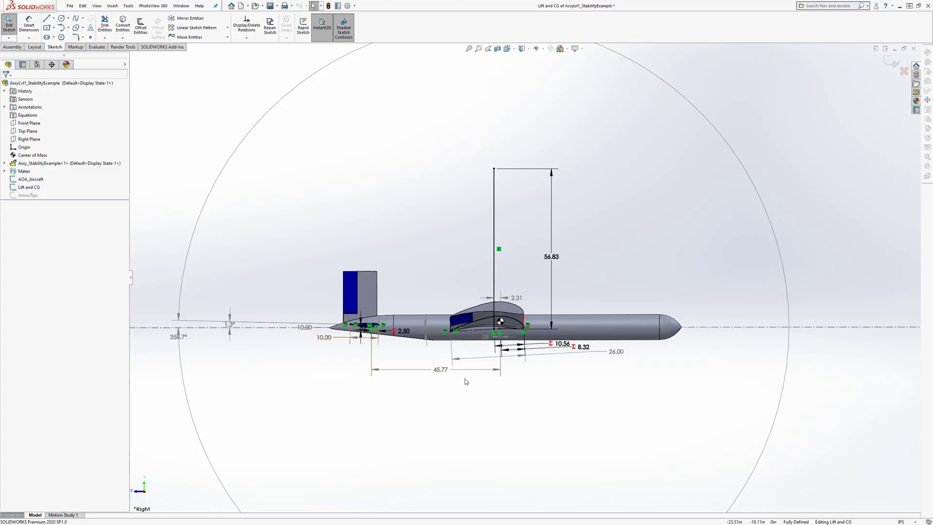
Switch to SOLIDWORKS, open the AOA_Aircraft sketch, and display the Lift and CG sketch's dimensions in the Right view
double_click(32, 180)
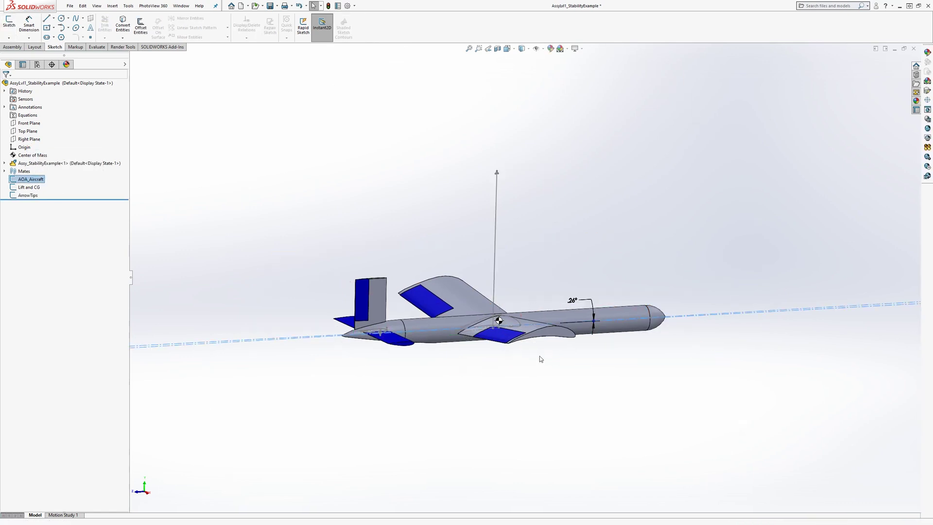
double_click(33, 188)
key(space)
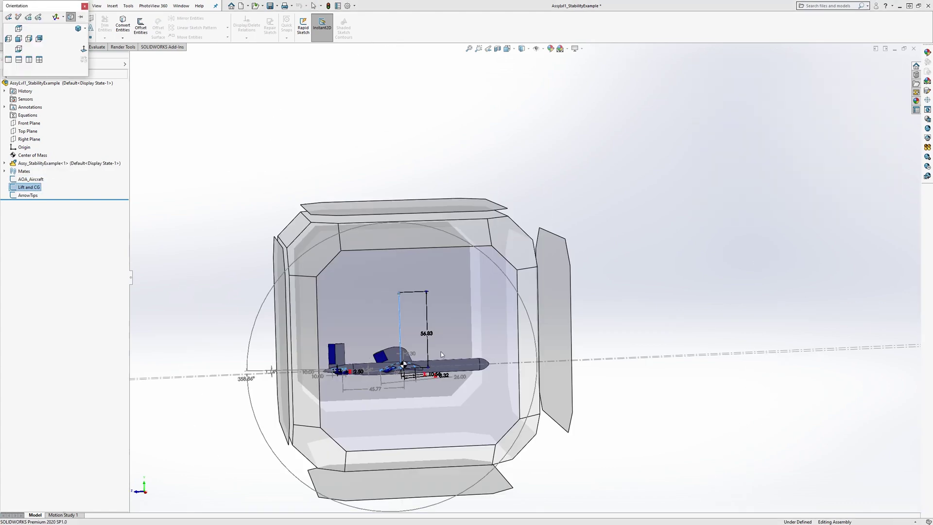
click(450, 379)
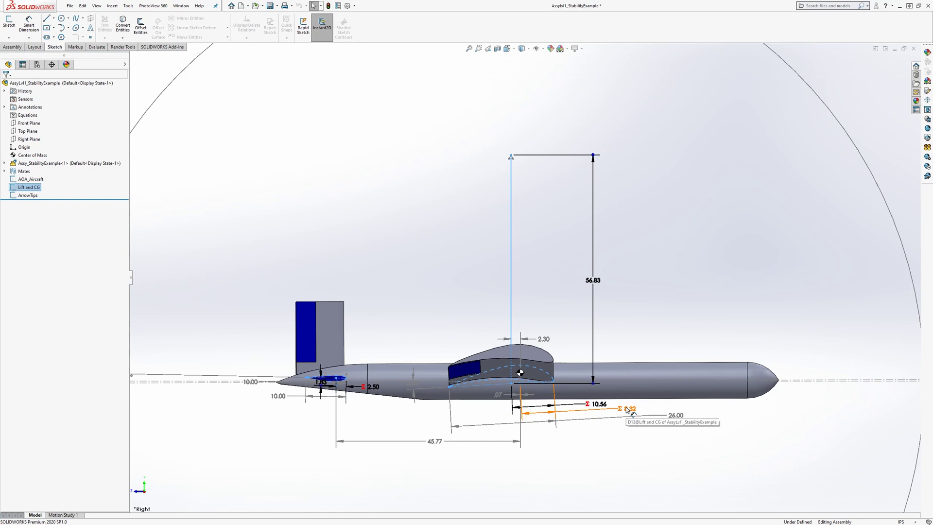
Check the equation that places the CG along the wing chord in the Lift and CG sketch, and accept it
double_click(630, 410)
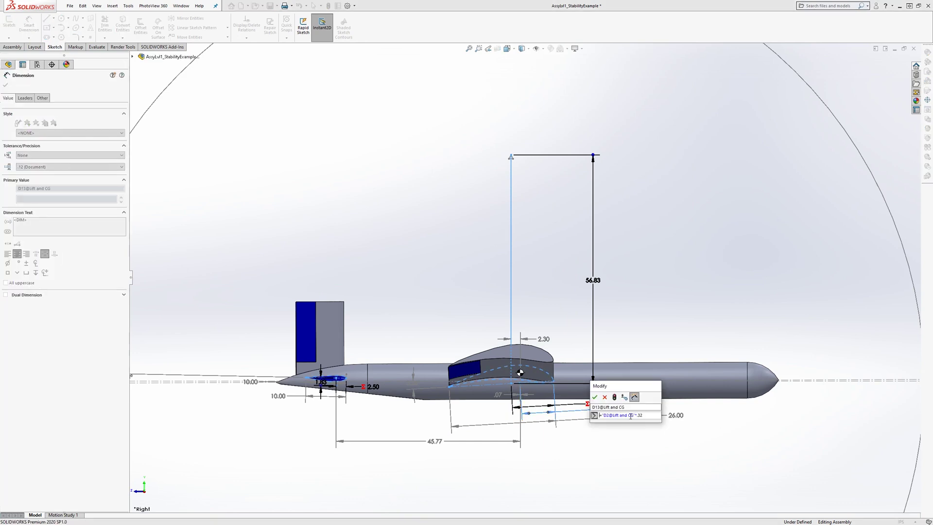
click(595, 397)
click(638, 312)
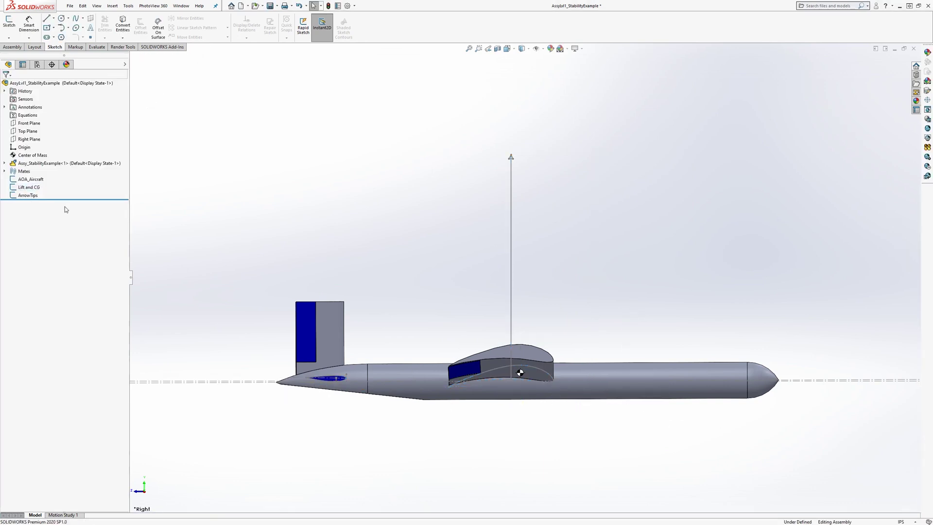
Open the Lift and CG sketch for editing
double_click(32, 187)
scroll(557, 417, up, 3)
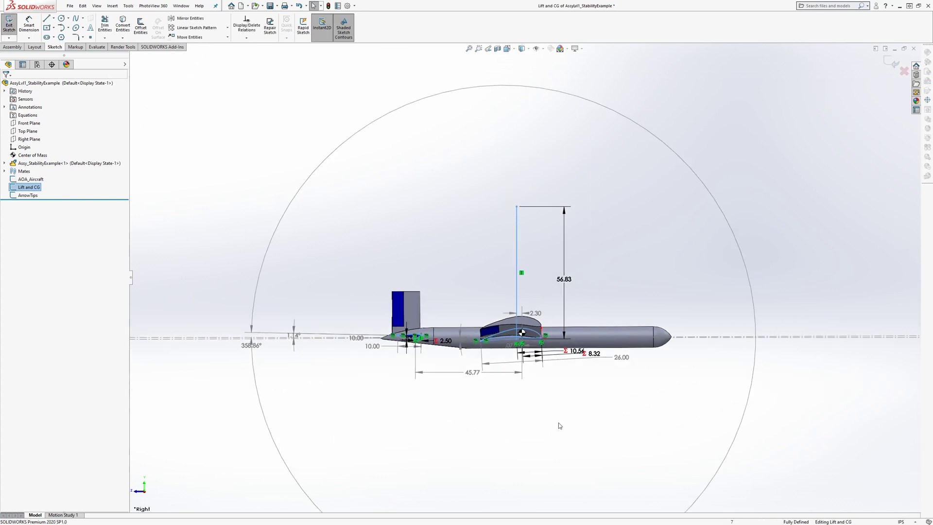
click(546, 397)
scroll(544, 397, down, 2)
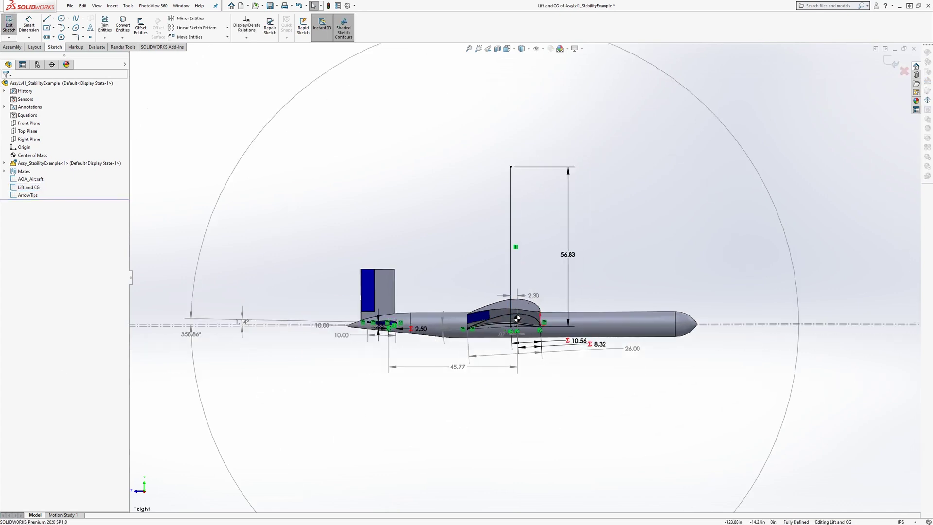
Switch to Excel and examine the wing's moment arm in C17, lift formula in C15 and COP % formula in C13
key(alt+Tab)
click(302, 304)
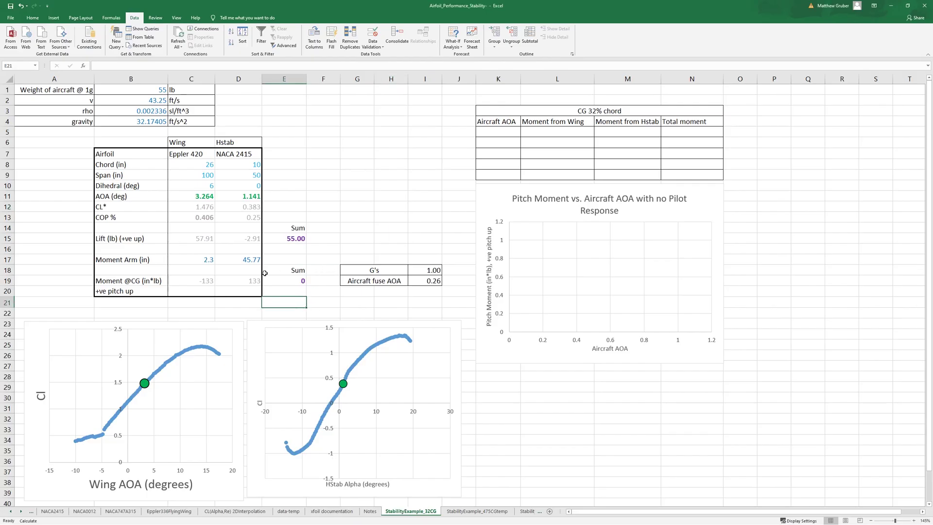
mouse_move(204, 260)
mouse_down()
mouse_move(228, 260)
mouse_move(207, 260)
mouse_up()
click(207, 238)
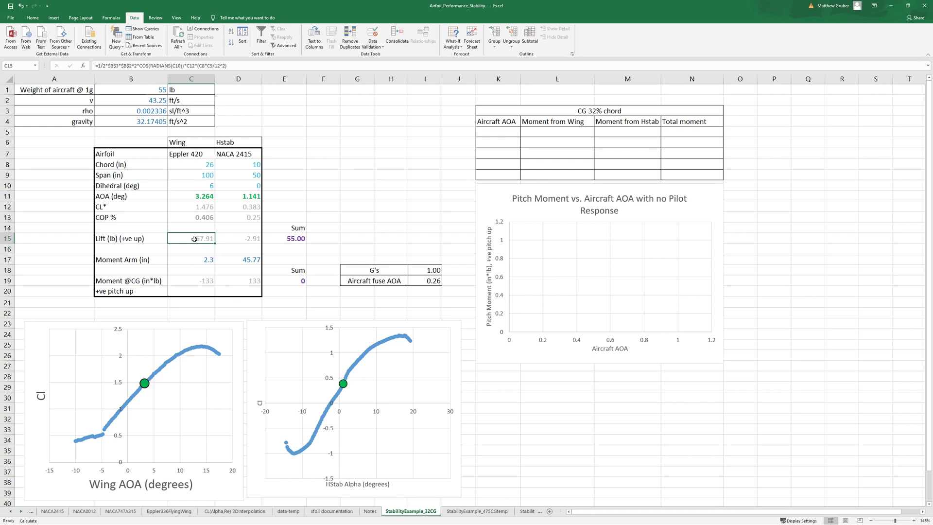
click(204, 219)
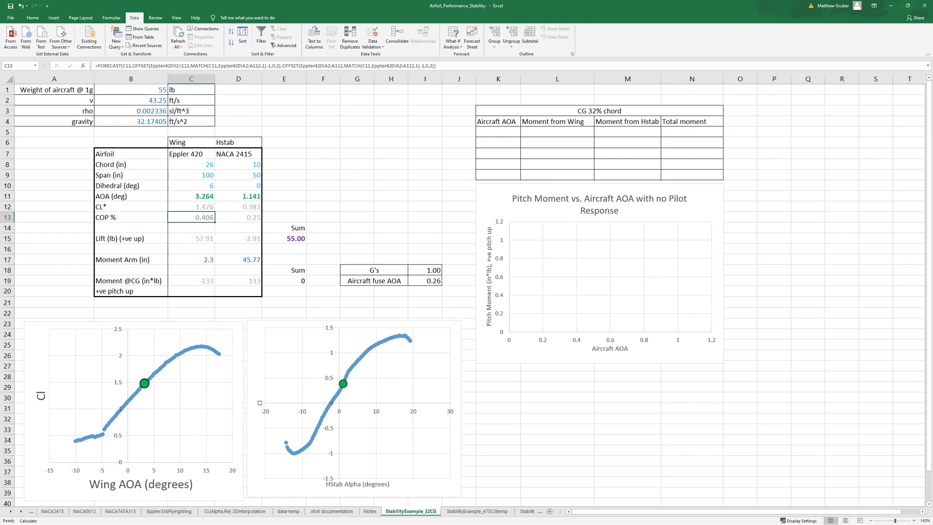
Switch to SOLIDWORKS and check the equation tying the wing's center-of-pressure dimension to the chord, keeping the .406 factor
key(alt+Tab)
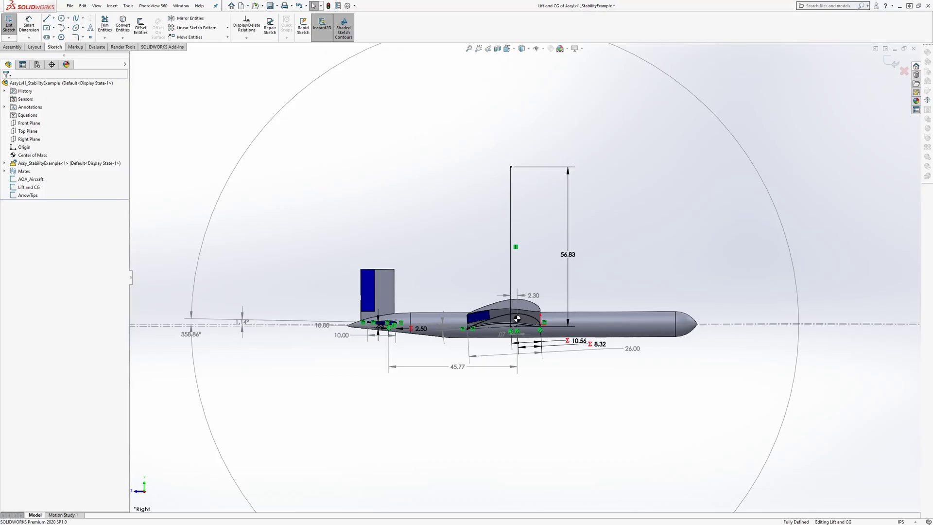
double_click(578, 342)
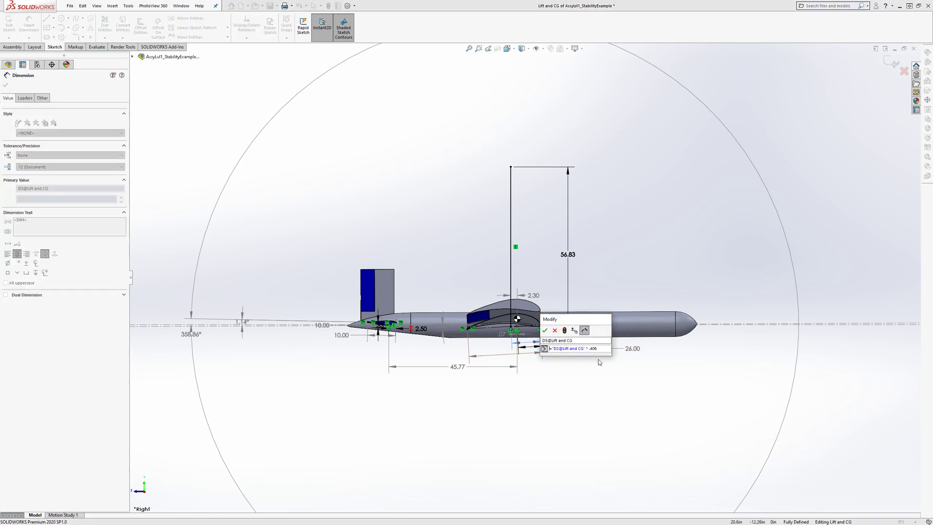
click(545, 330)
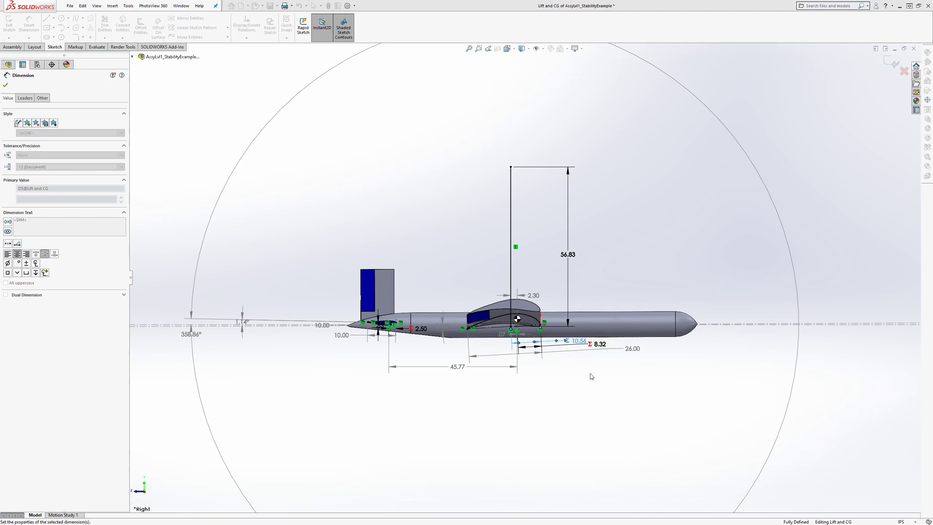
click(477, 267)
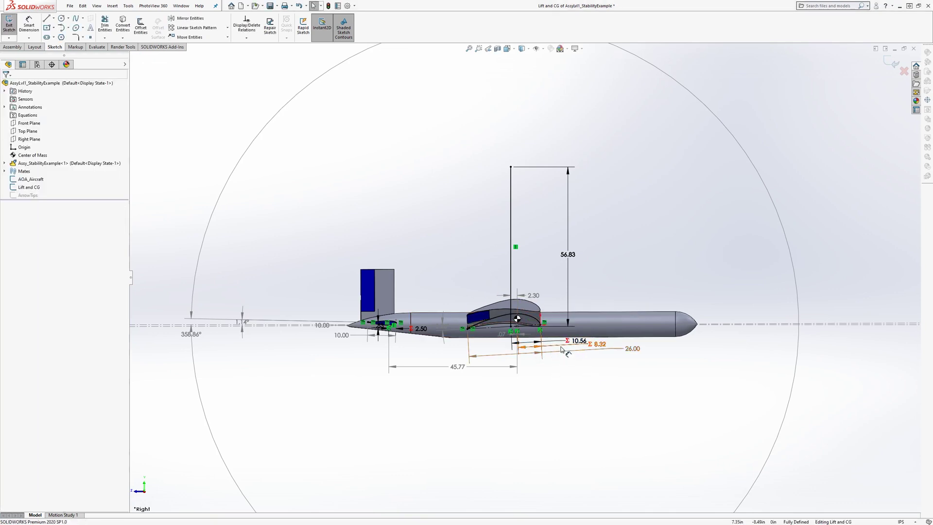
Inspect the horizontal distance between the wing lift line and the CG, and compare it with the wing moment arm in C17 in Excel
scroll(564, 350, down, 3)
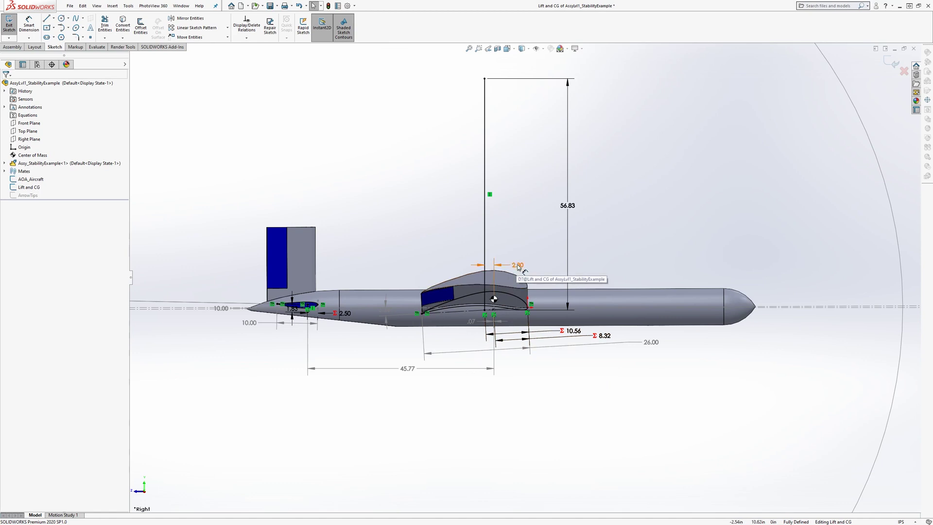
double_click(519, 267)
click(509, 267)
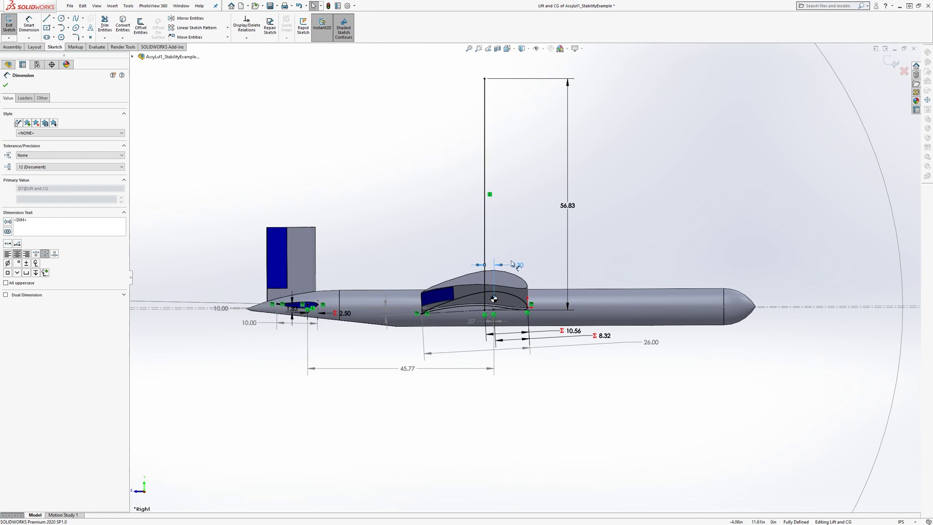
key(alt+Tab)
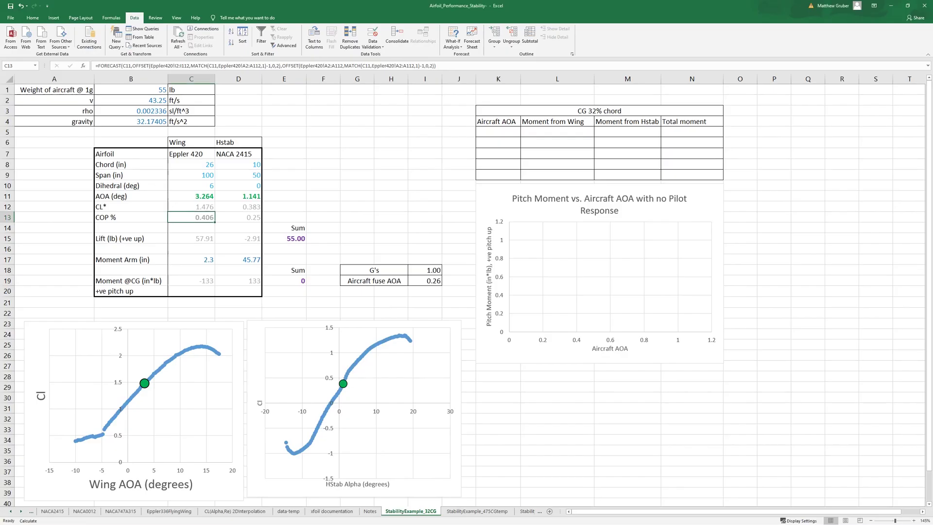
click(227, 269)
click(209, 260)
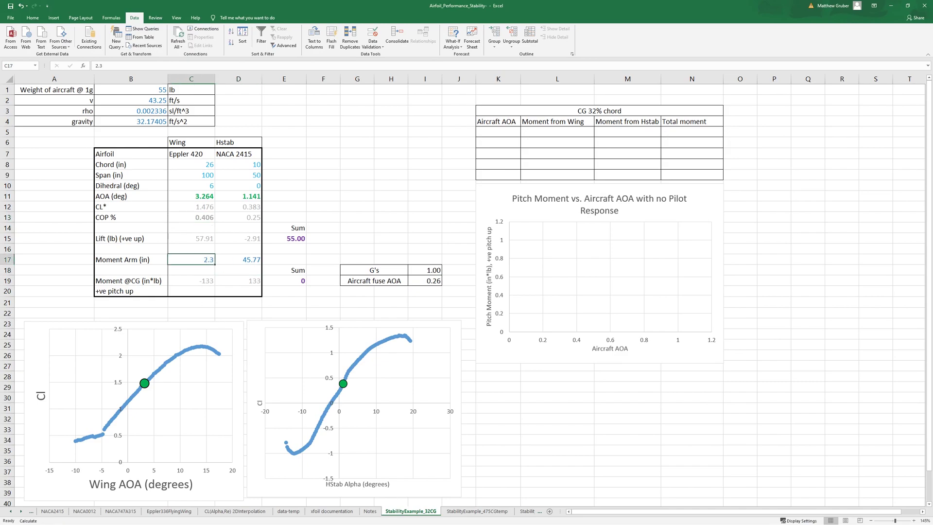
Switch to SOLIDWORKS and examine the horizontal stabilizer's quarter-chord lift point and its moment arm to the CG
key(alt+Tab)
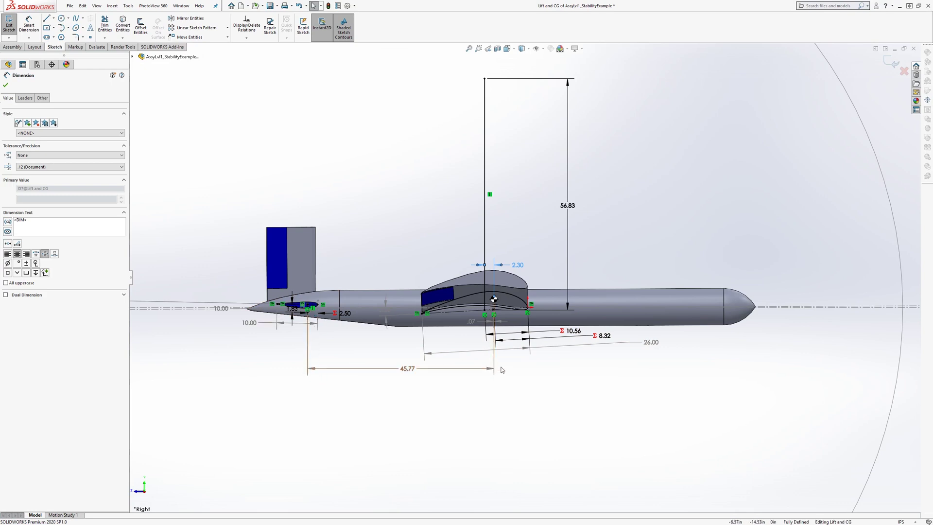
scroll(302, 316, down, 2)
scroll(334, 315, down, 3)
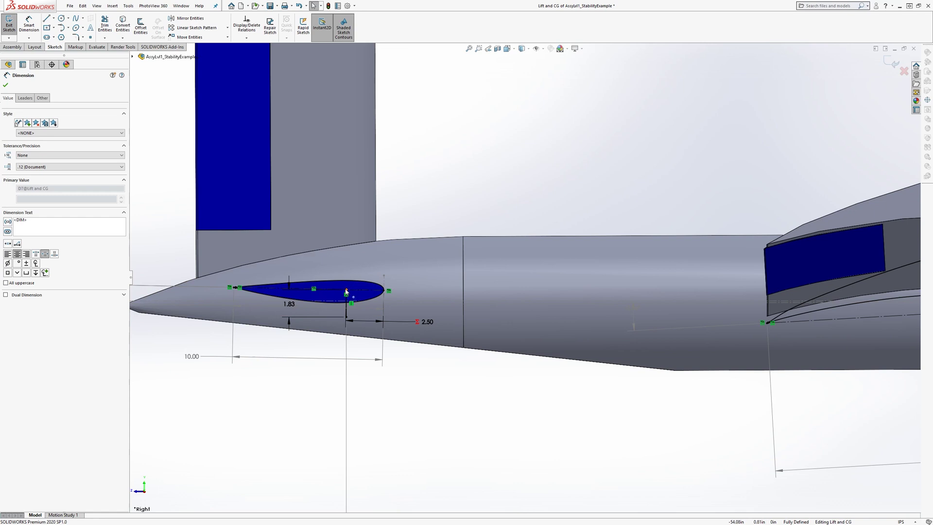
scroll(350, 295, up, 6)
scroll(892, 358, down, 3)
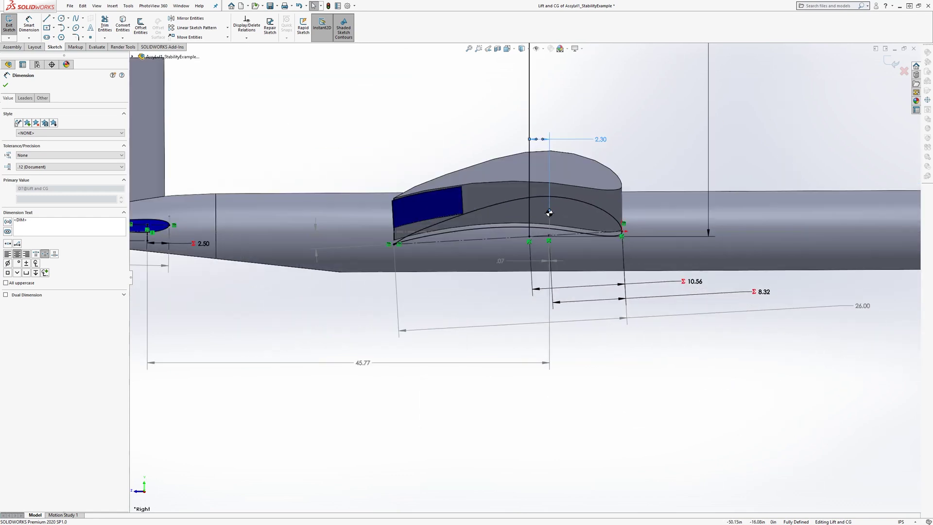
Switch to Excel, review the COP chord fraction data and chart on the NACA2415 sheet, and return to StabilityExample_32CG
key(alt+Tab)
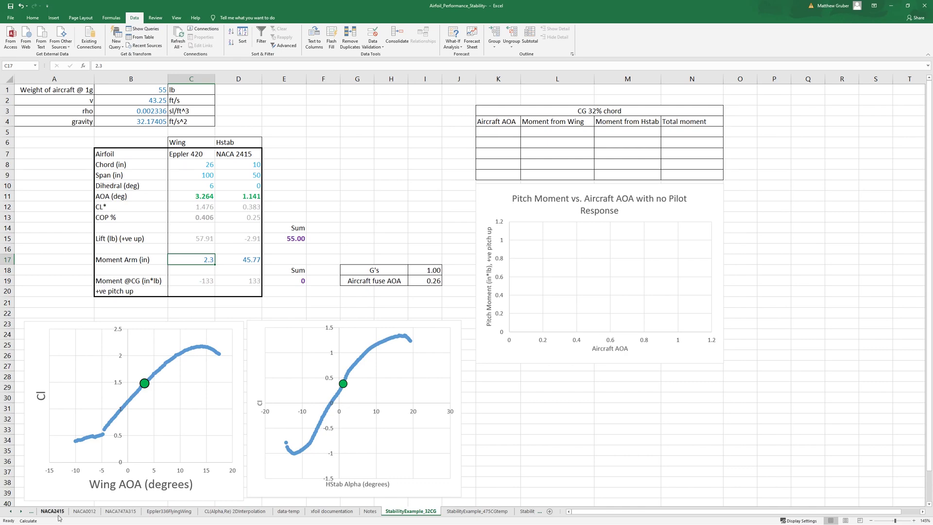
click(52, 511)
scroll(302, 318, up, 1)
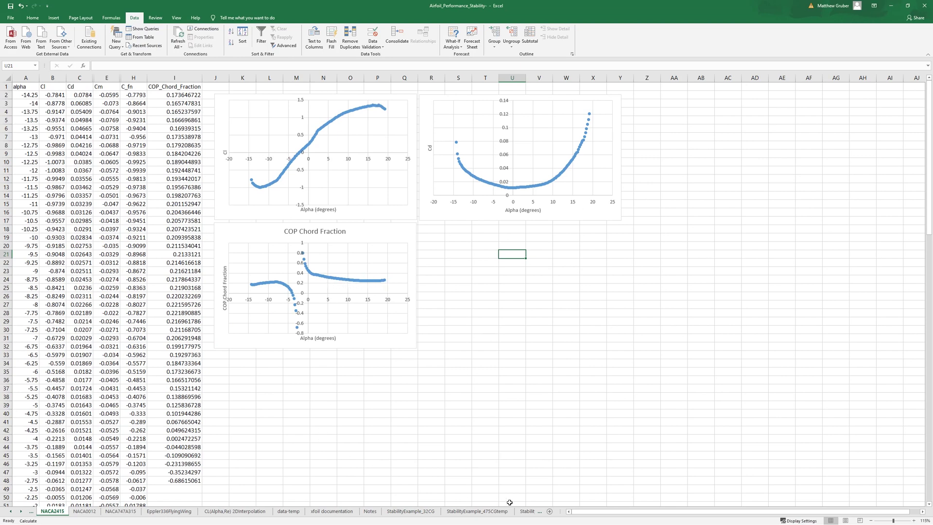
click(433, 511)
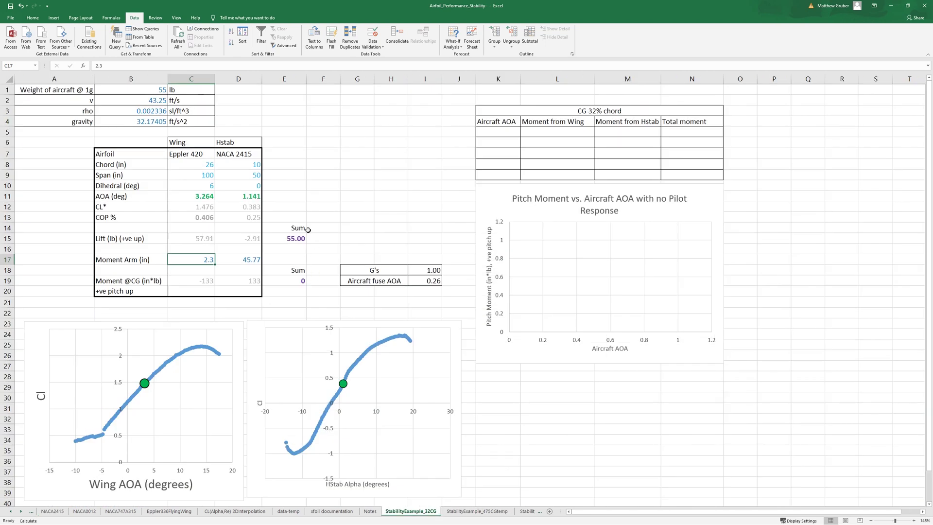
Review the empty CG 32% chord table's columns for aircraft AOA, wing moment, Hstab moment and total moment
click(312, 230)
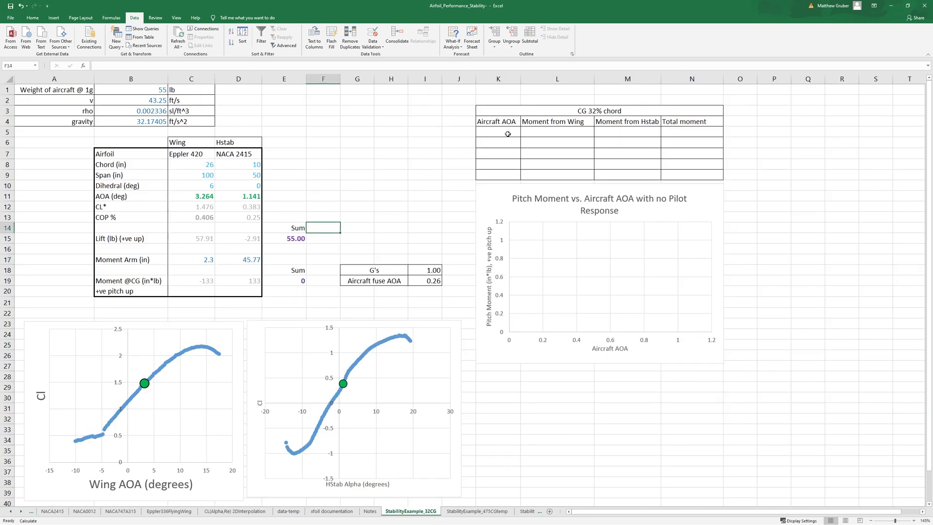
drag(505, 130, 501, 175)
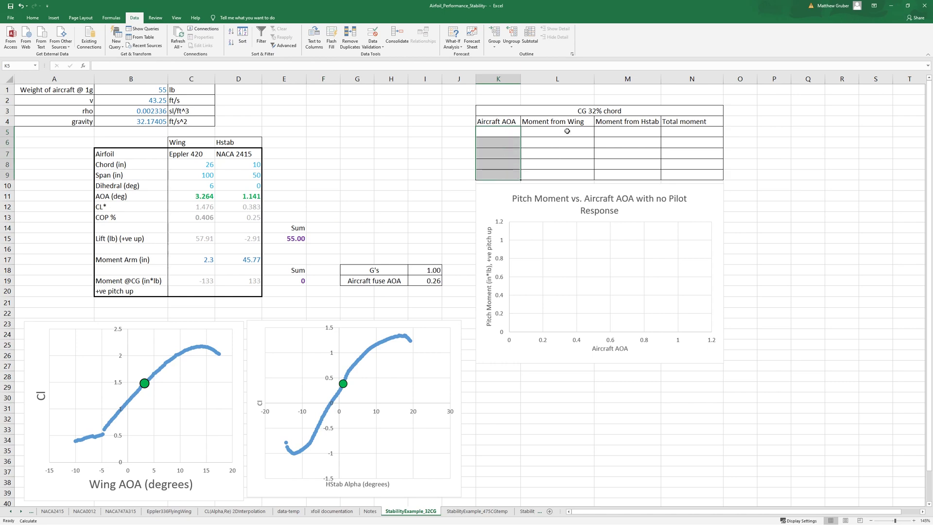
drag(573, 130, 571, 174)
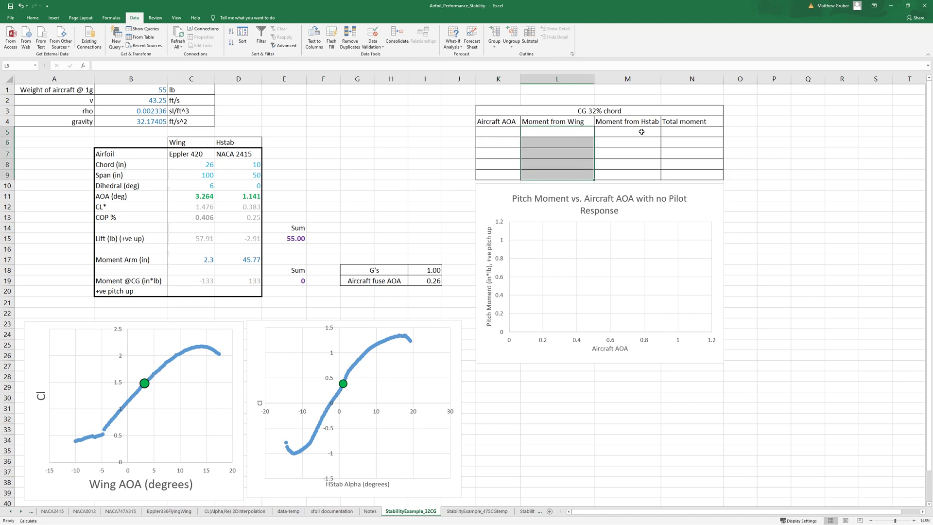
drag(639, 130, 636, 170)
drag(692, 132, 690, 174)
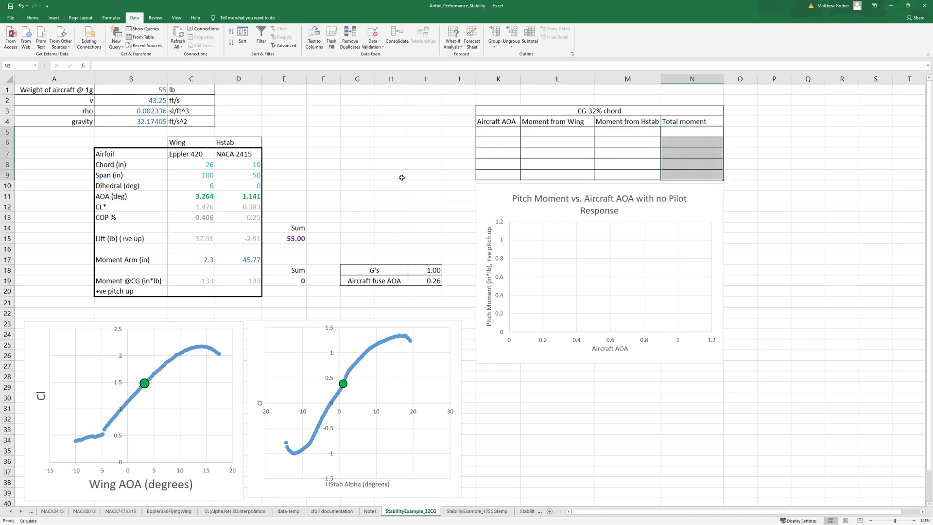
drag(505, 118, 503, 174)
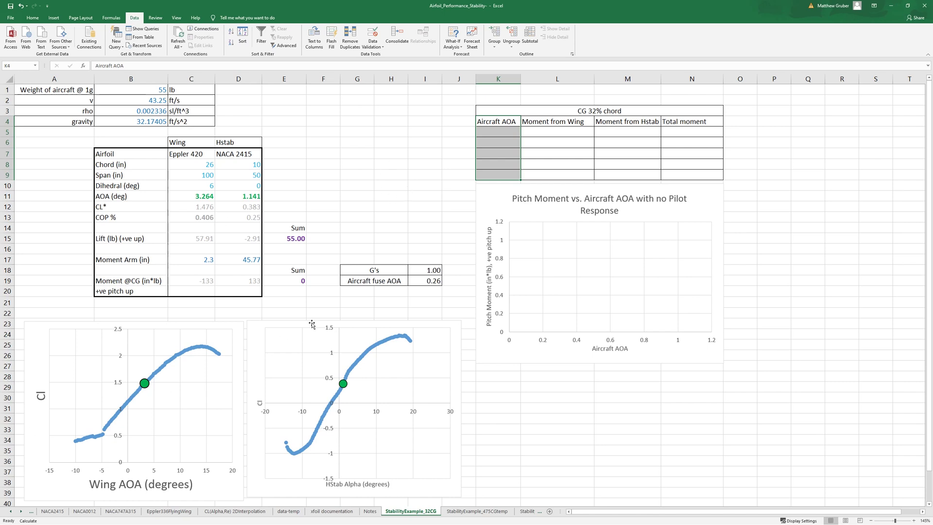
Fill the first CG 32% chord table row with aircraft AOA 0.26, wing moment -133, Hstab moment 133 and total moment 0
click(213, 198)
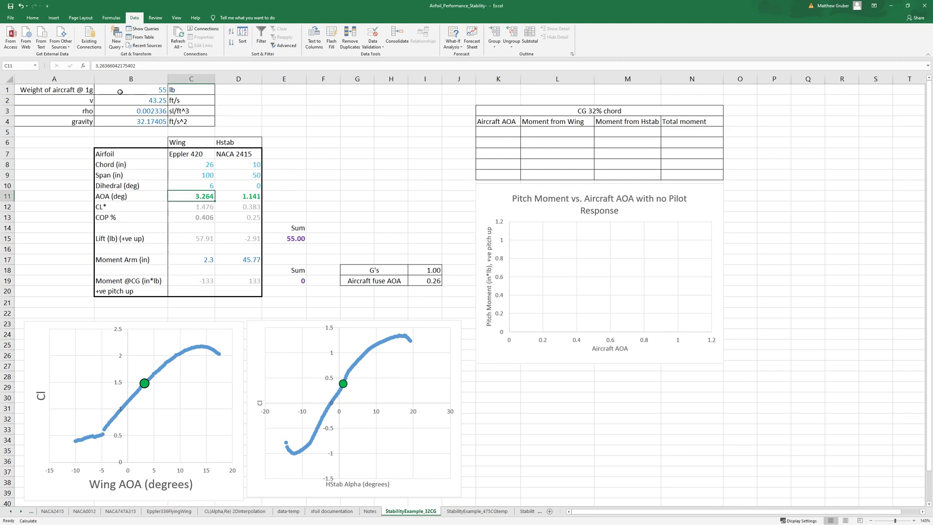
click(97, 65)
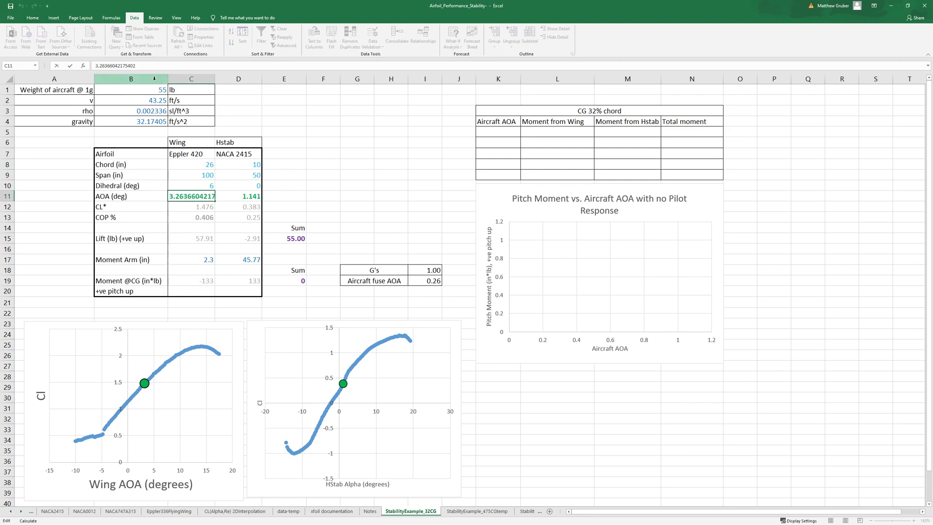
click(500, 133)
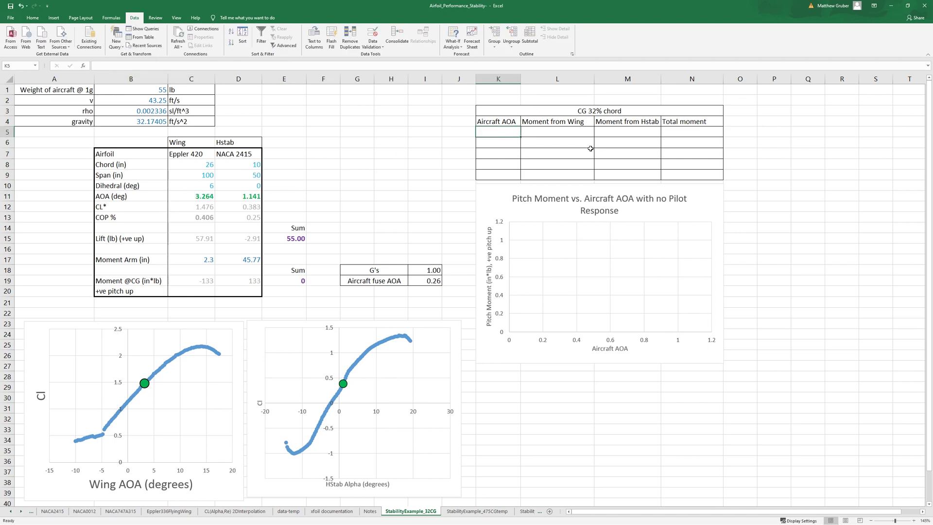
text(0.26)
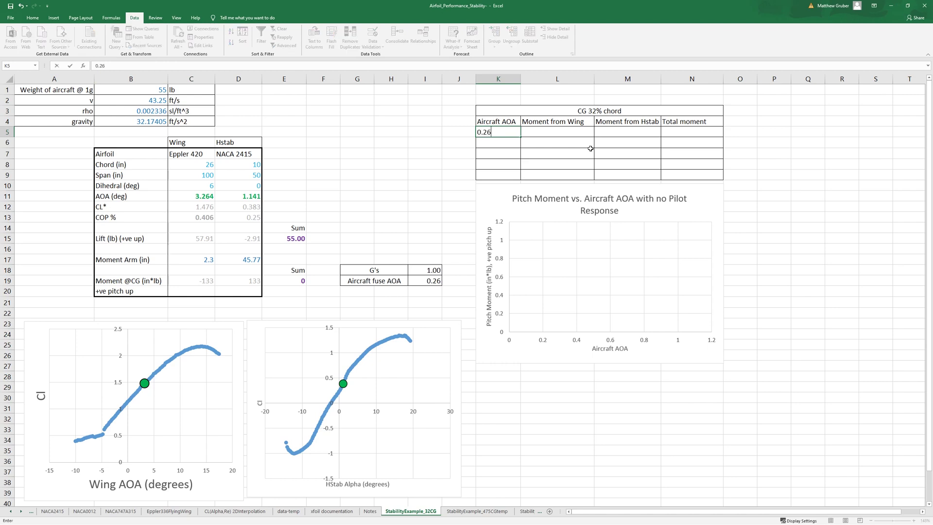
key(Tab)
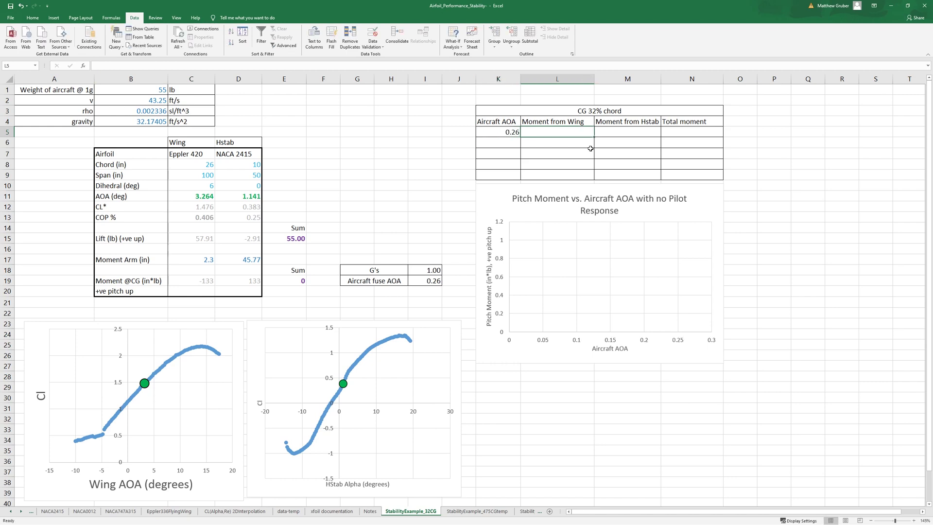
text(-133)
key(Tab)
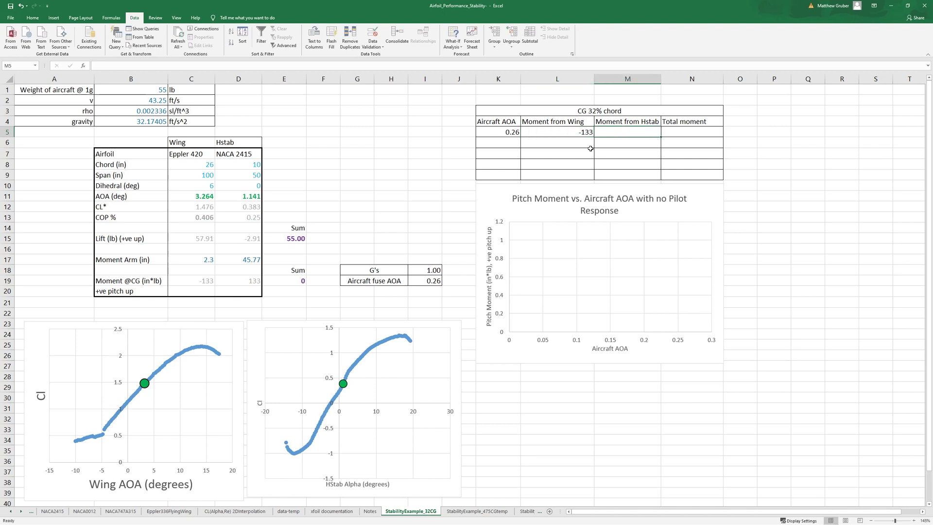
text(133)
key(Tab)
text(0)
key(Return)
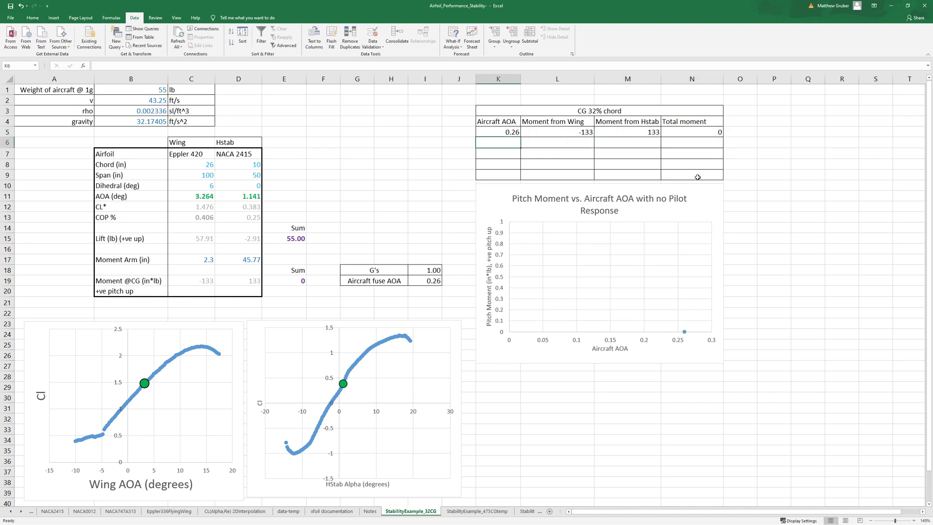
Increase the wing AOA in C11 by 3 degrees by turning its value into a formula ending in +3
click(506, 133)
drag(506, 134, 506, 175)
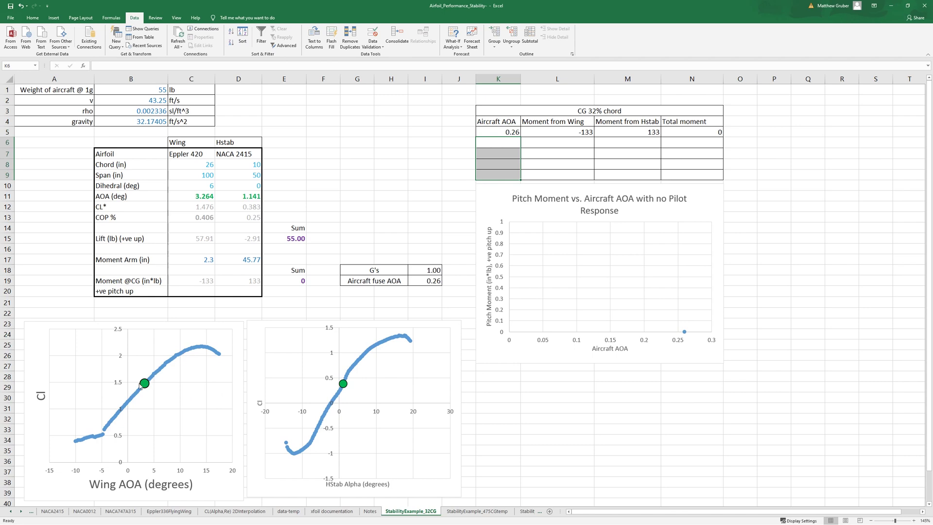
mouse_move(141, 387)
click(503, 146)
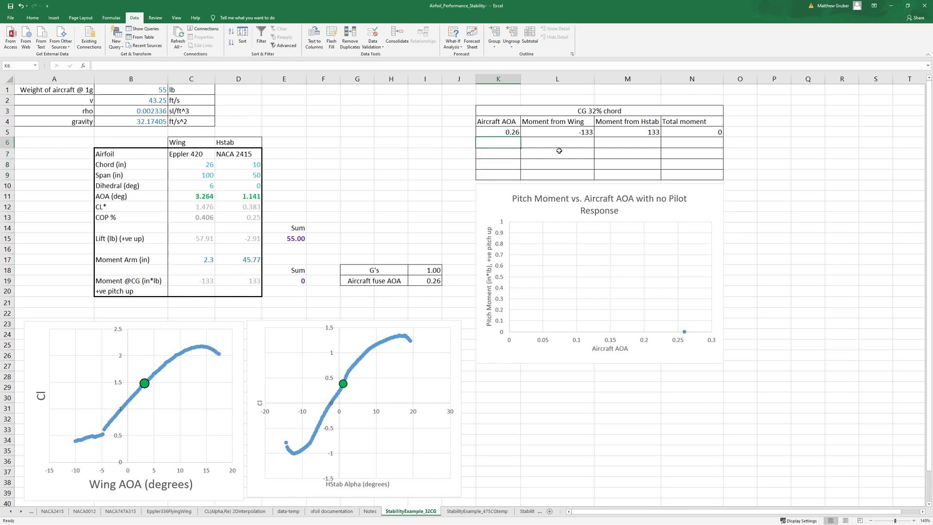
click(197, 195)
click(112, 68)
text(=)
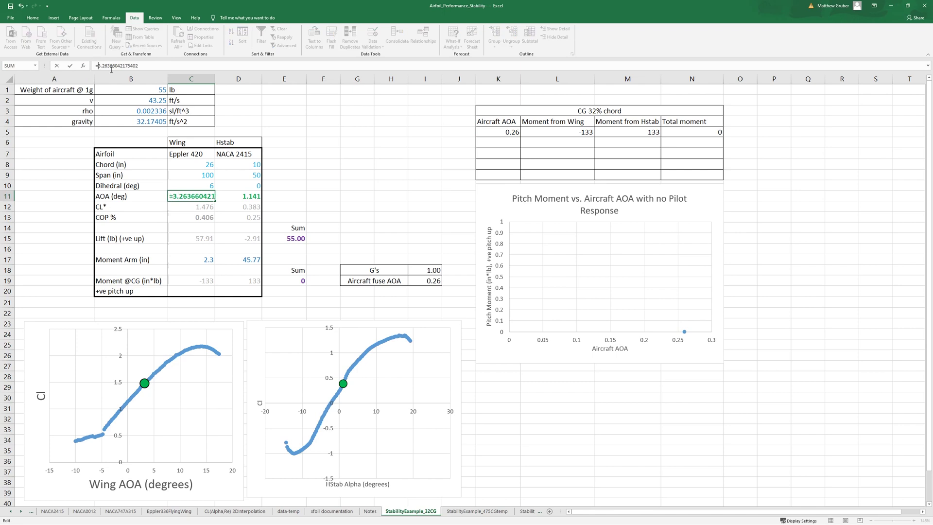
click(149, 64)
text(+3)
key(Tab)
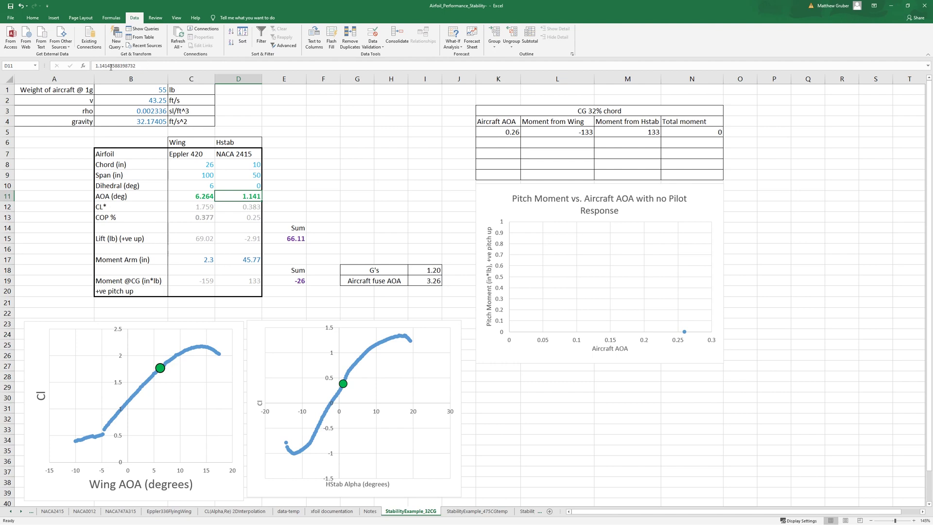
Reduce the Hstab AOA in D11 by 3 degrees by turning its value into a formula ending in -3
click(96, 66)
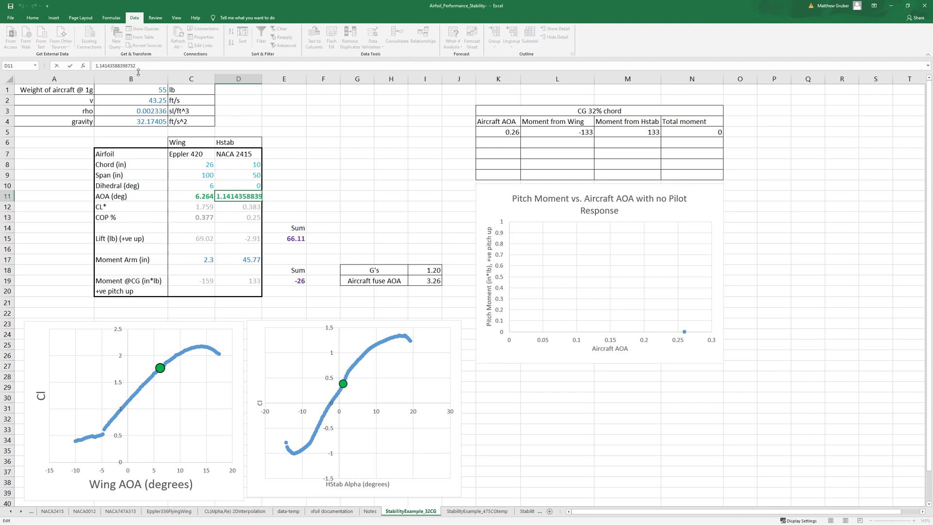
text(=)
click(154, 67)
text(-13)
key(Return)
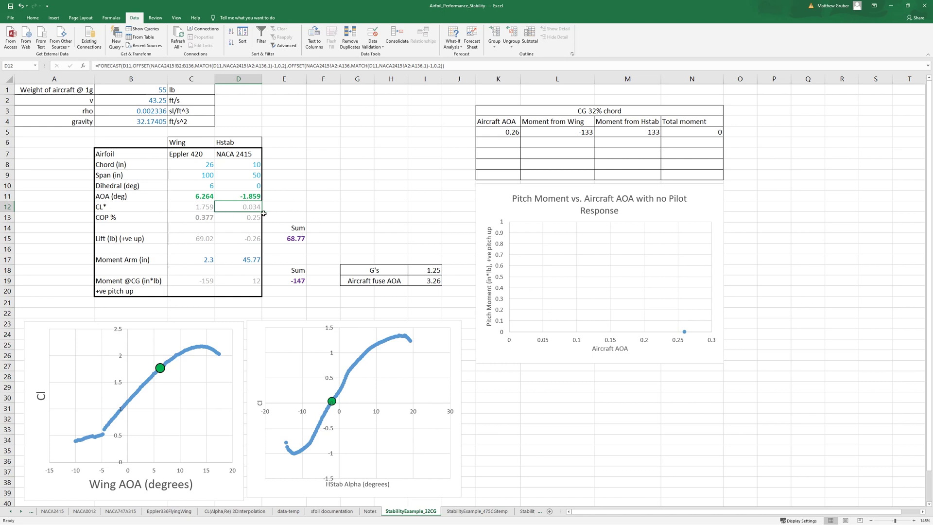
Check the aircraft fuse AOA in I19, switch to SOLIDWORKS, exit the open sketch and set the AOA_Aircraft angle to 3.26 degrees
click(200, 194)
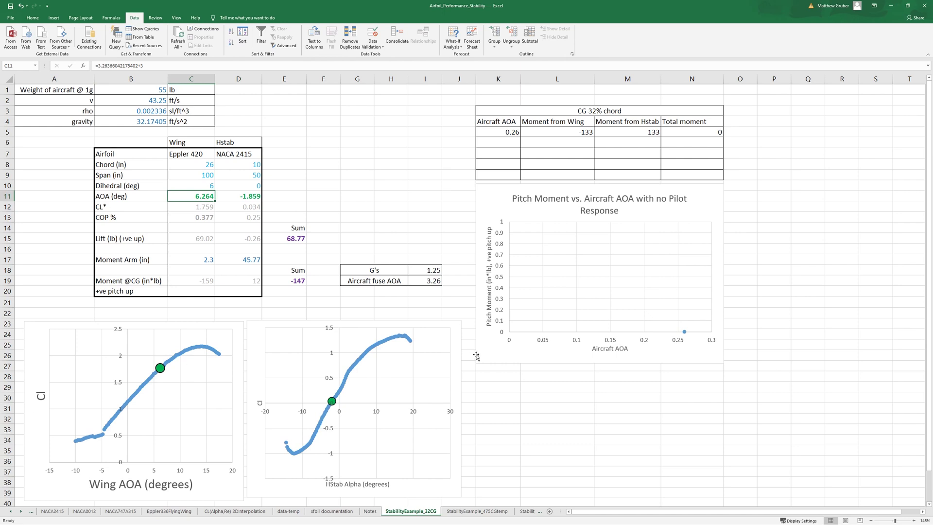
click(435, 281)
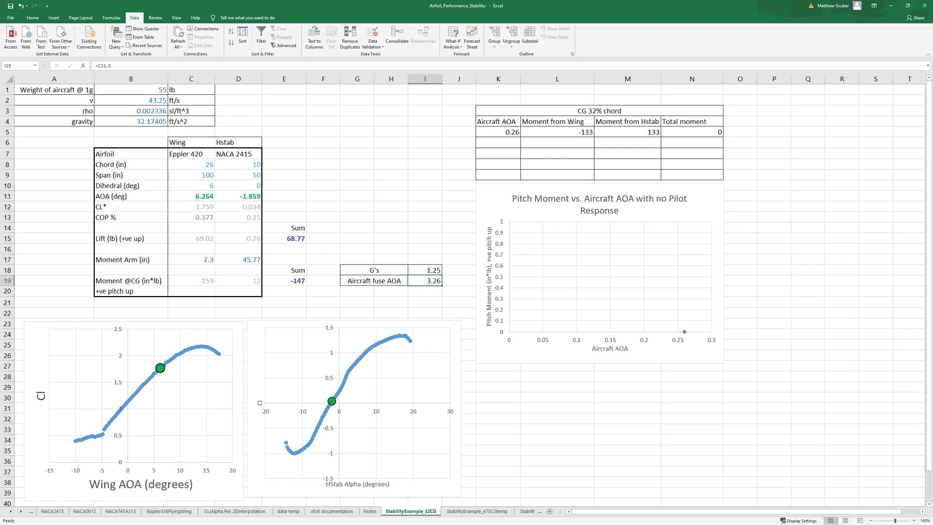
key(alt+Tab)
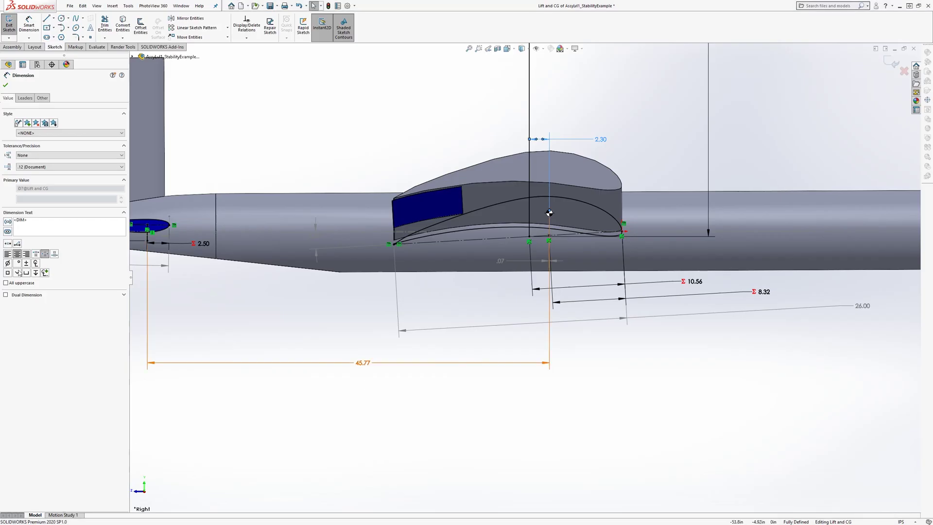
click(9, 30)
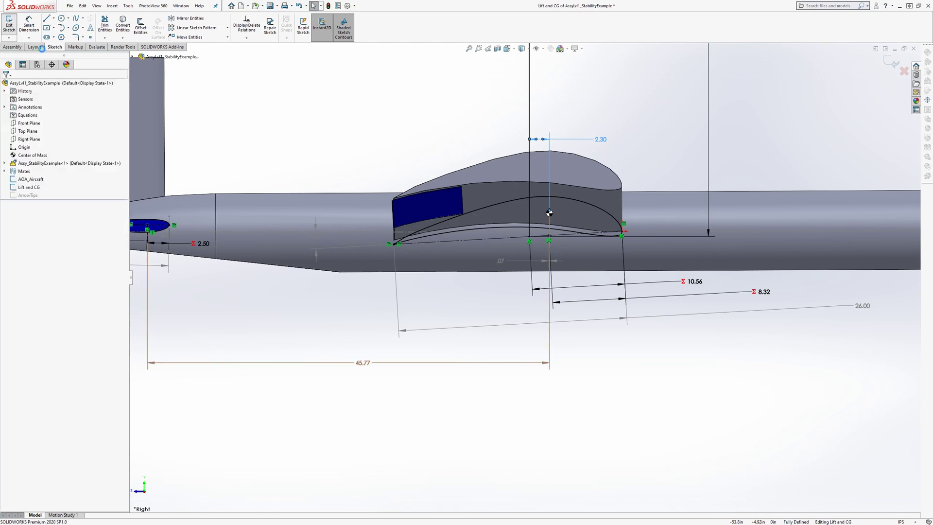
double_click(30, 180)
scroll(727, 291, up, 6)
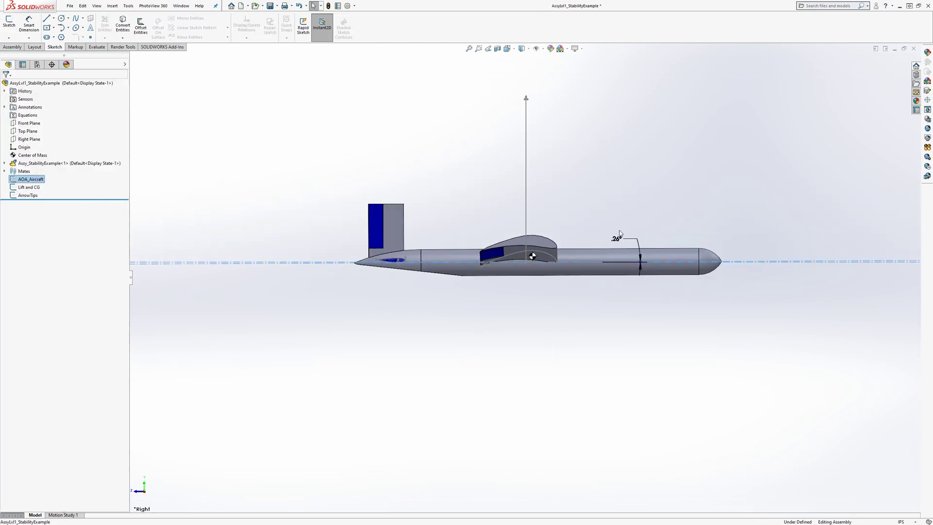
click(616, 238)
text(3.26)
key(Return)
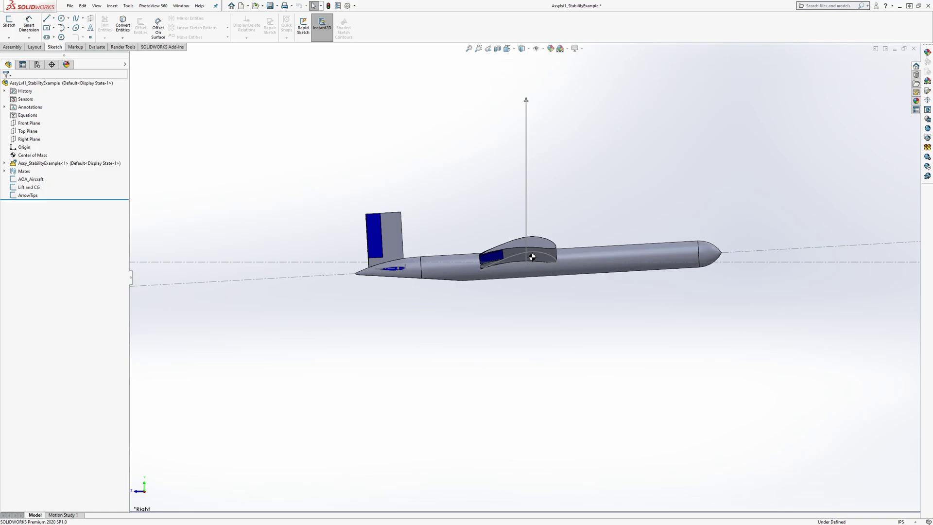
Switch to Excel and check the wing's AOA in C11 and COP % in C13
key(alt+Tab)
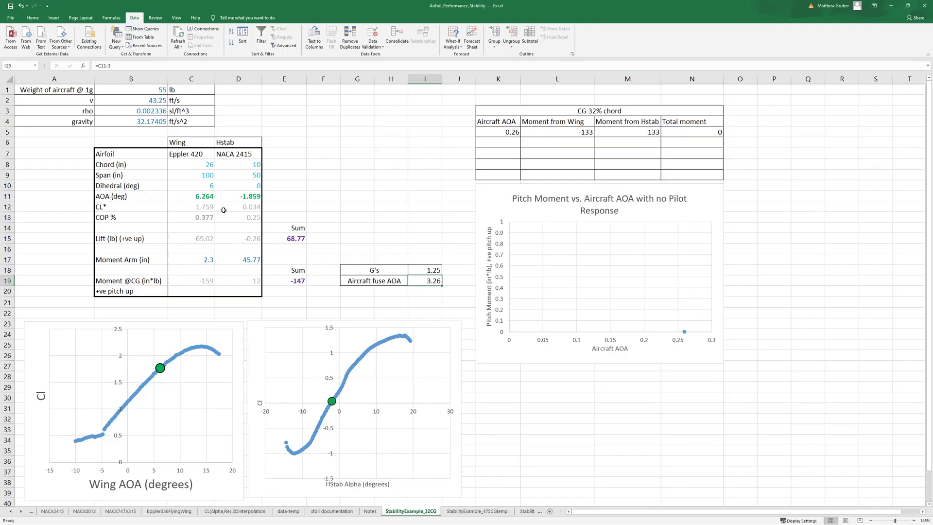
click(203, 196)
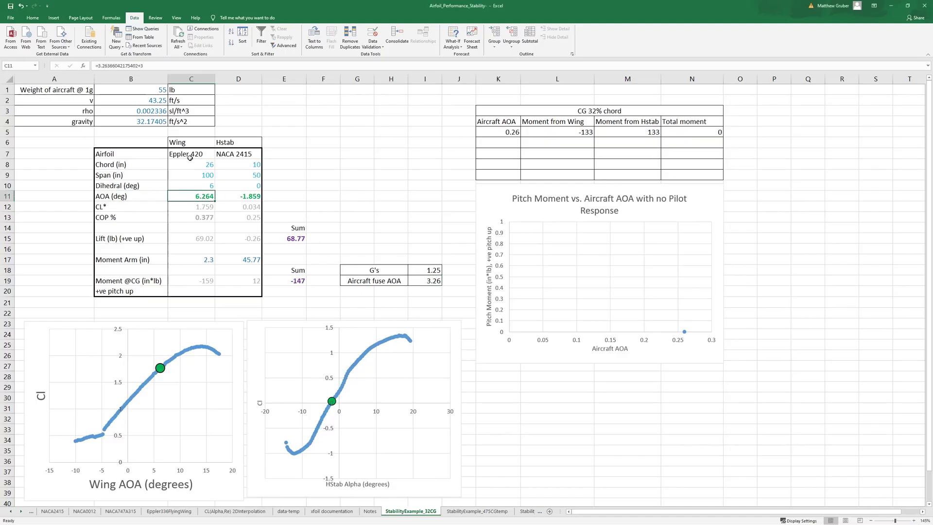
click(204, 217)
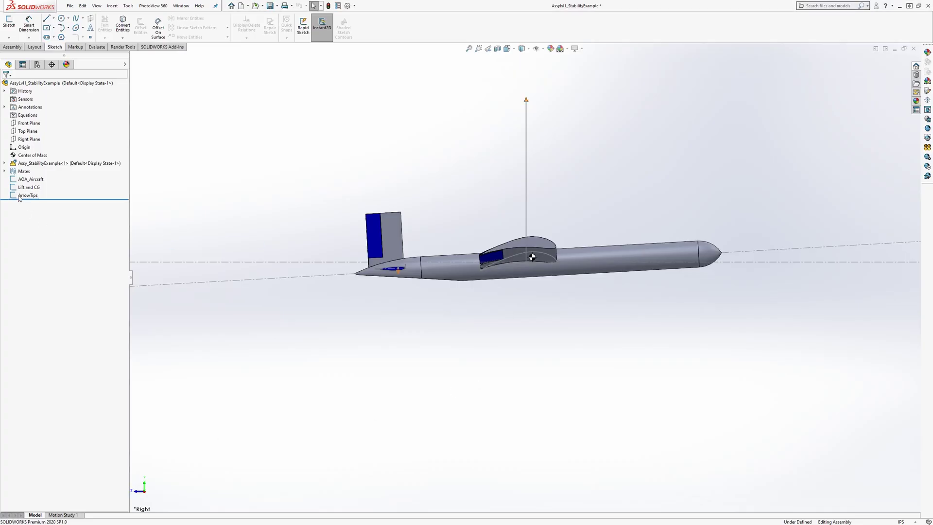
Switch to SOLIDWORKS and set the chord multiplier in the Lift and CG sketch's wing lift-point dimension equation to .377
double_click(29, 188)
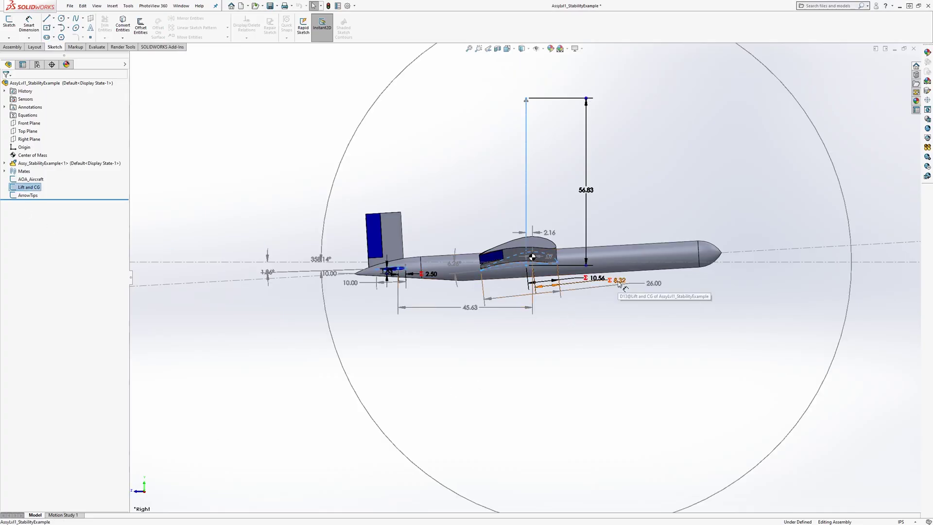
click(597, 278)
double_click(597, 279)
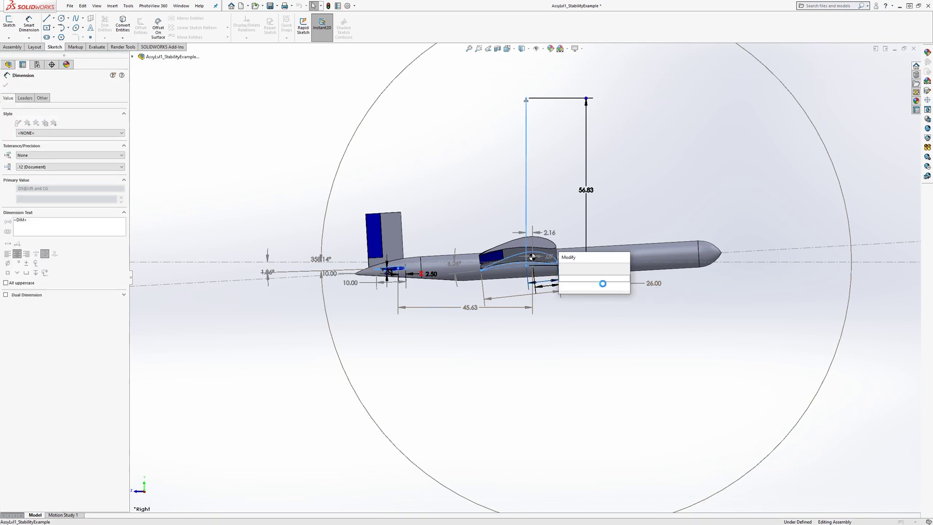
key(BackSpace)
key(BackSpace)
key(BackSpace)
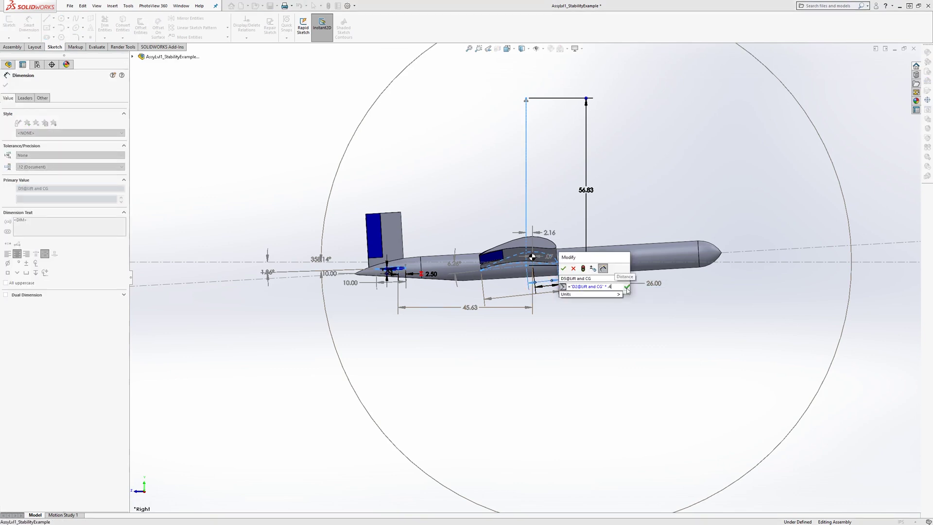
text(377)
key(Return)
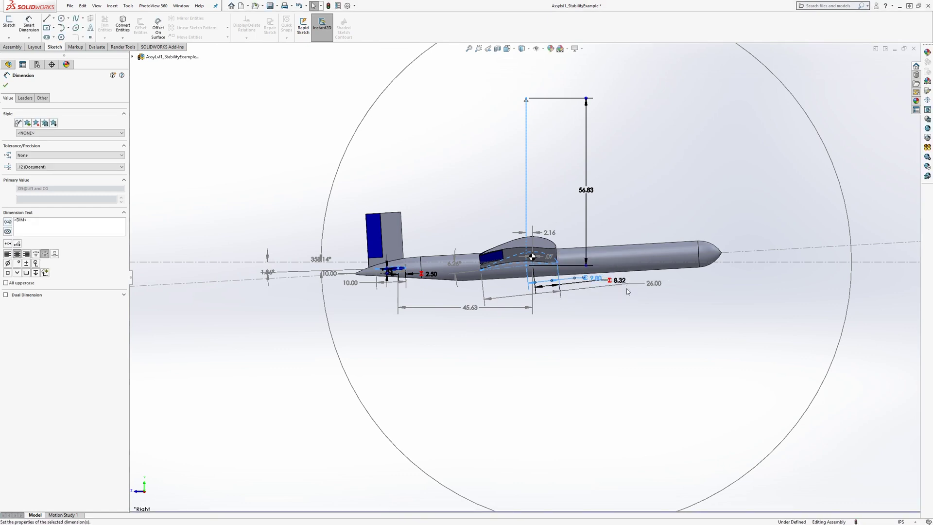
click(627, 292)
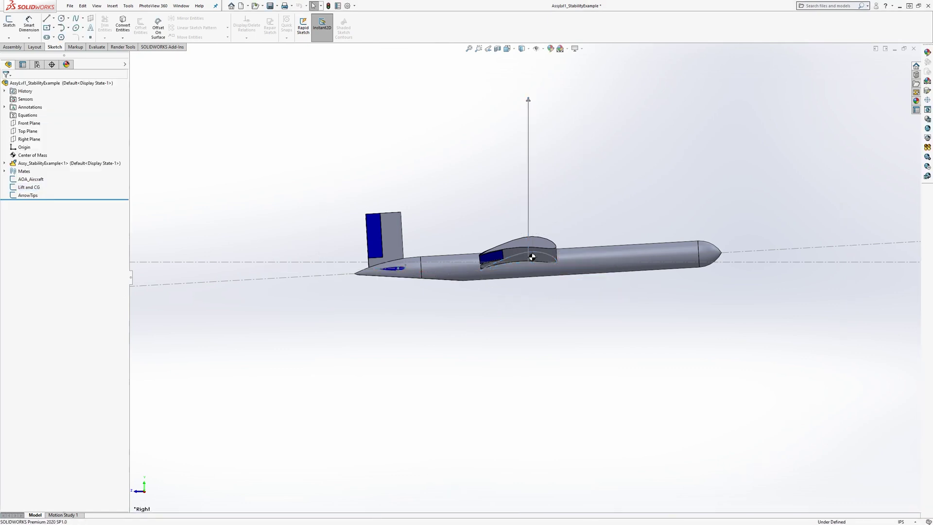
Switch to Excel and review the wing COP % together with the wing and Hstab moment arms in row 17
key(alt+Tab)
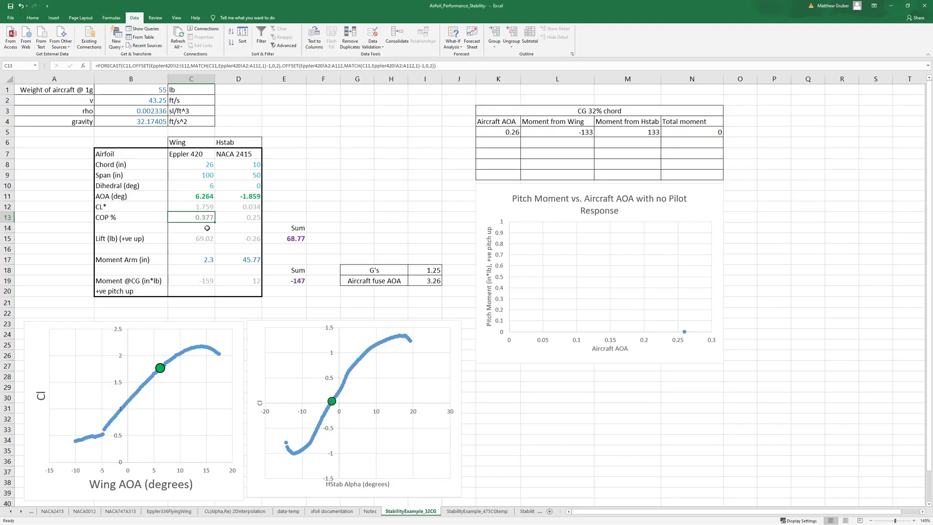
drag(207, 259, 226, 258)
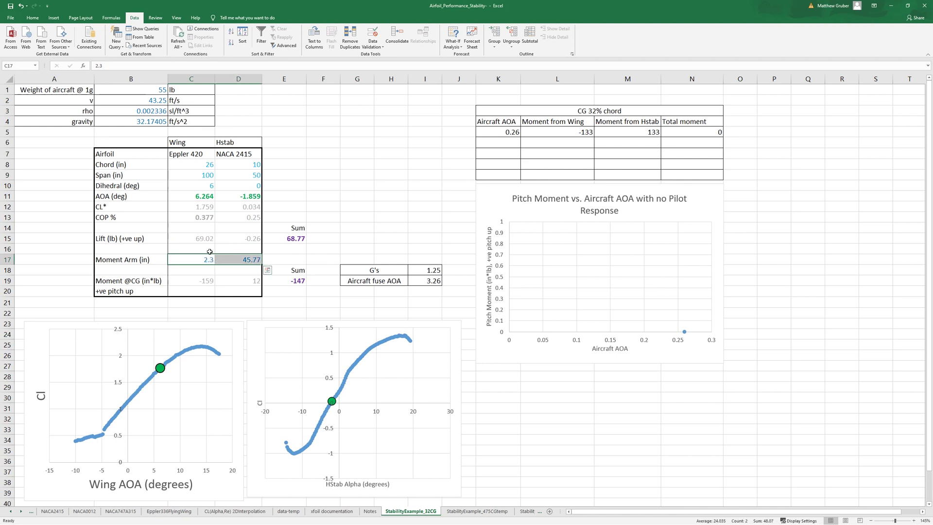
click(205, 260)
drag(205, 217, 205, 260)
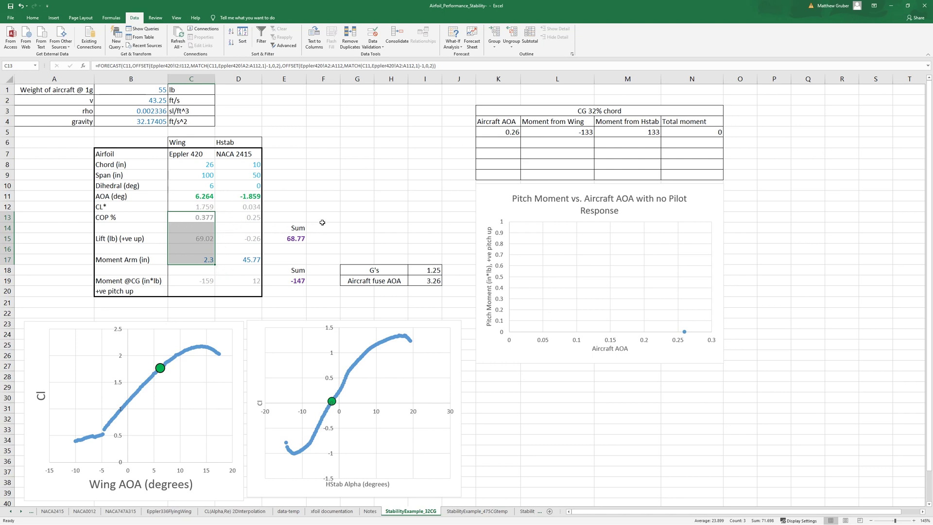
click(203, 260)
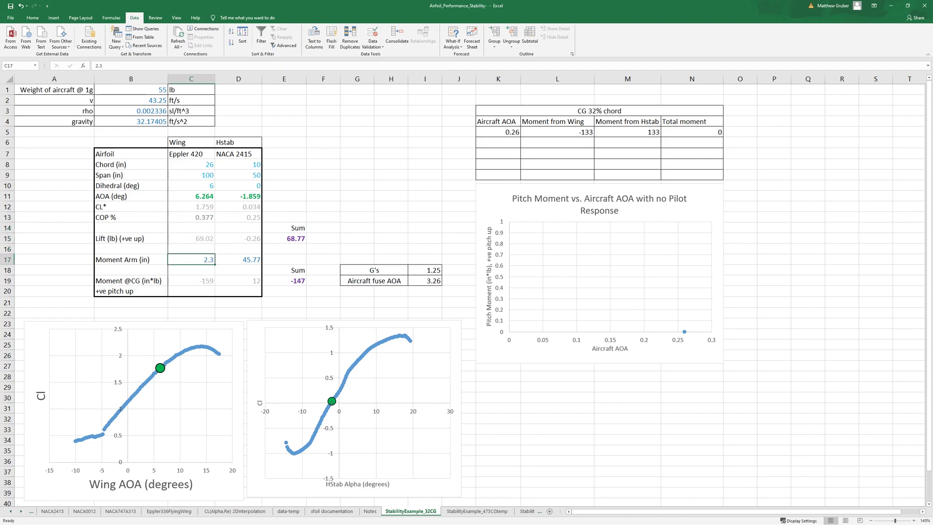
Switch to SOLIDWORKS, open the Lift and CG sketch and examine the horizontal distance between the wing lift line and the CG
key(alt+Tab)
double_click(29, 187)
click(534, 363)
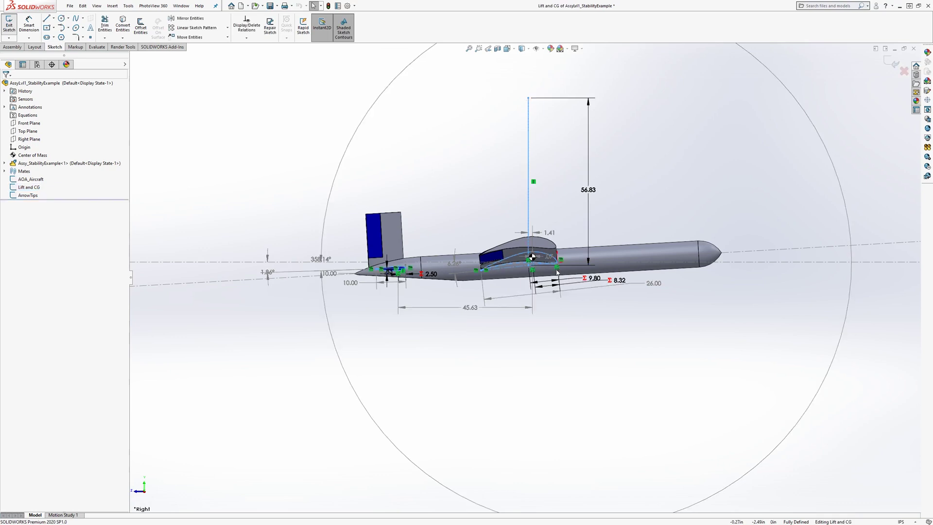
scroll(556, 260, down, 3)
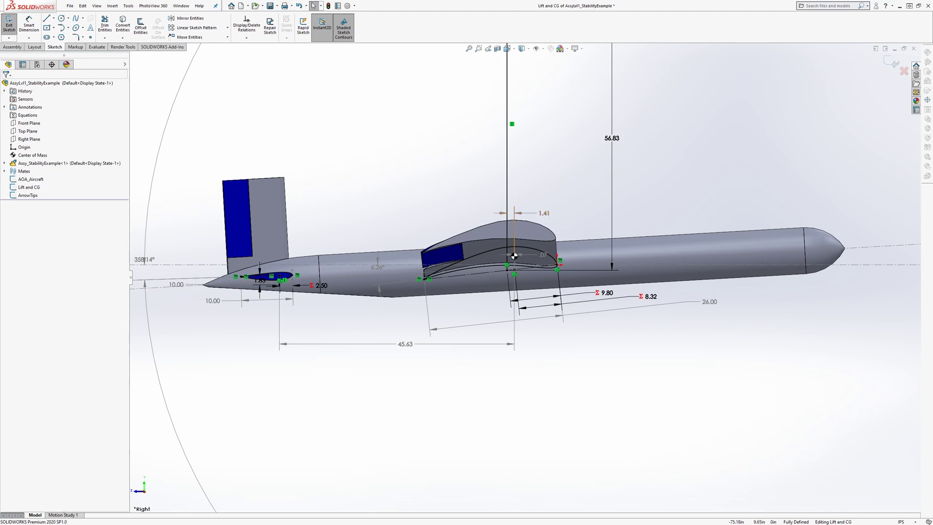
Switch to Excel and set the wing moment arm in C17 to 1.41 in
key(alt+Tab)
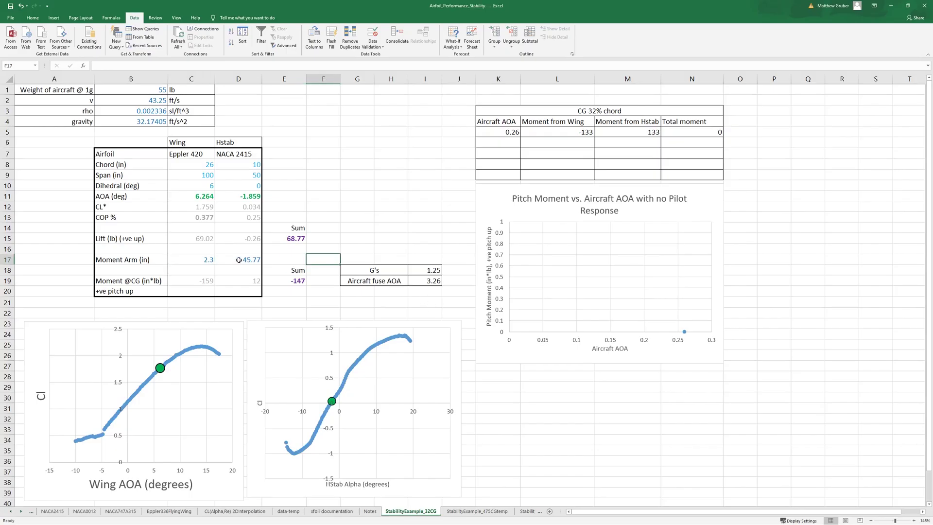
click(213, 260)
text(1.41)
key(Return)
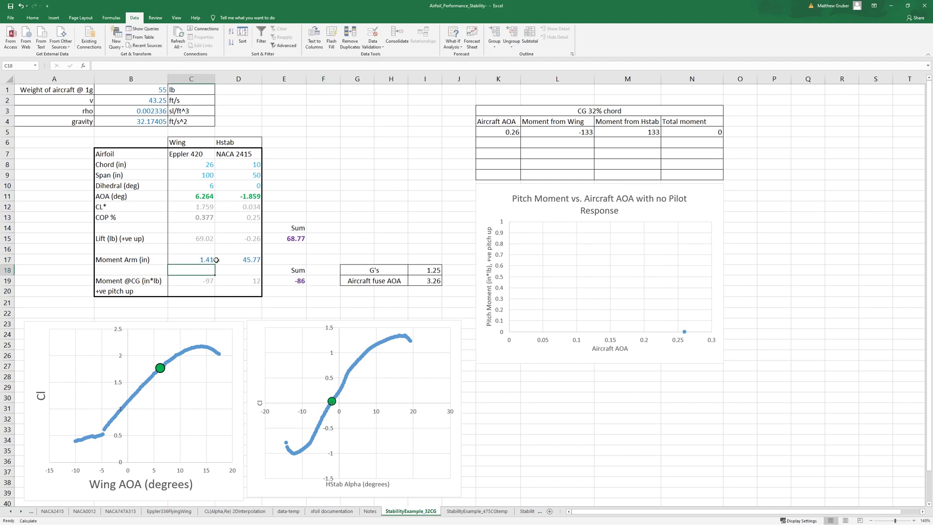
Check the Hstab-to-CG distance in SOLIDWORKS and set the Hstab moment arm in D17 of the Excel sheet to 45.63 in
click(236, 259)
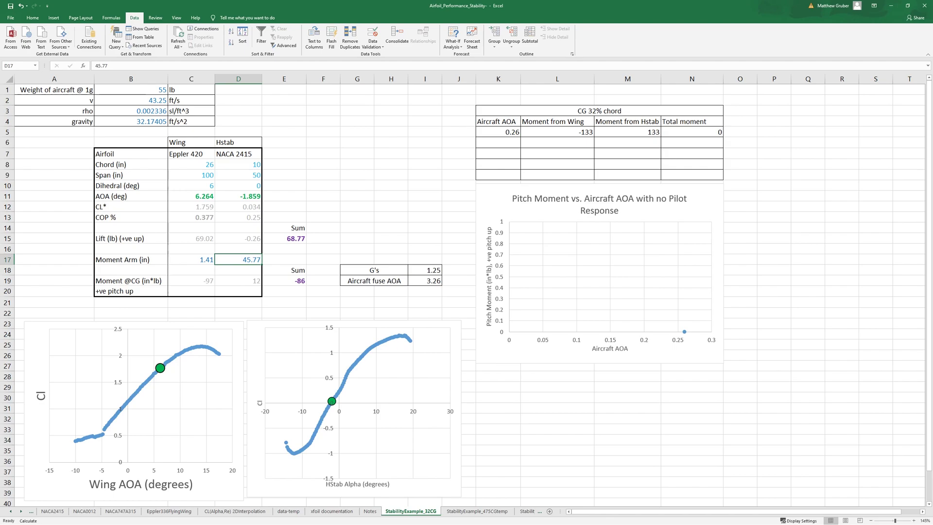
key(alt+Tab)
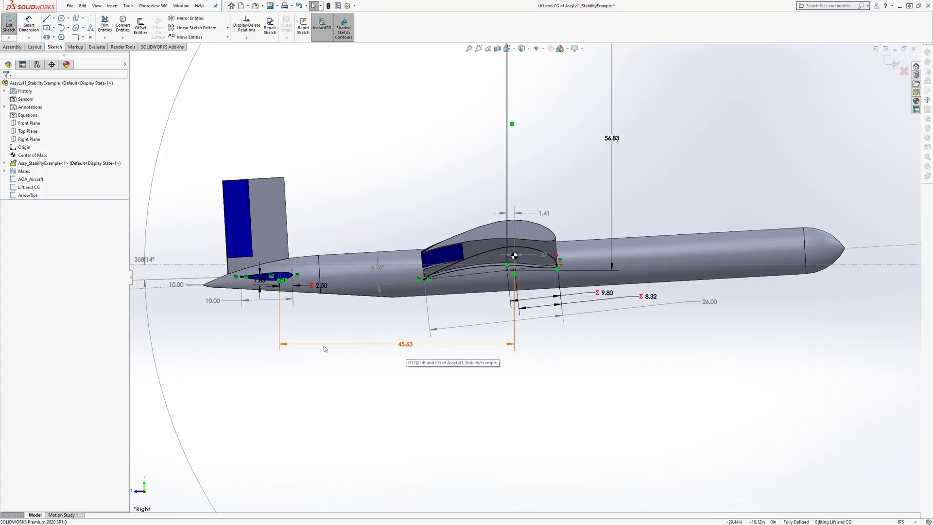
key(alt+Tab)
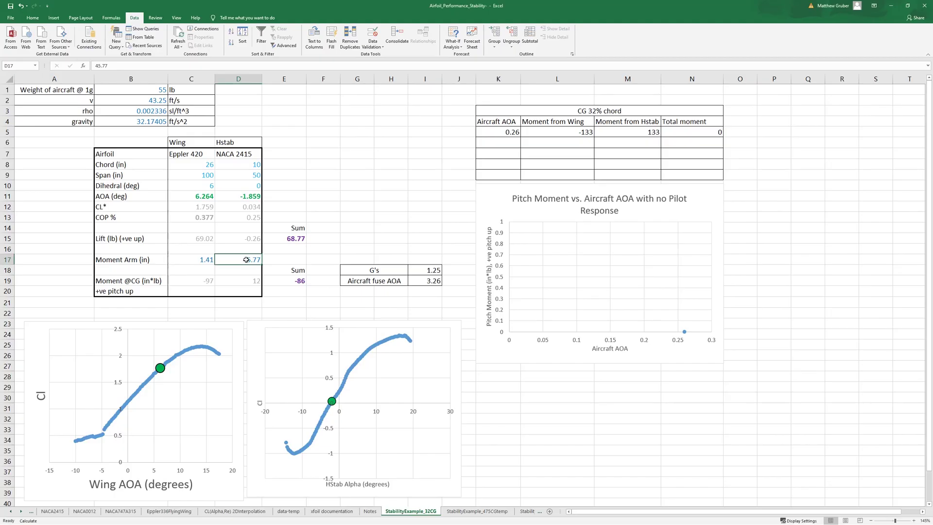
text(45.63)
key(Return)
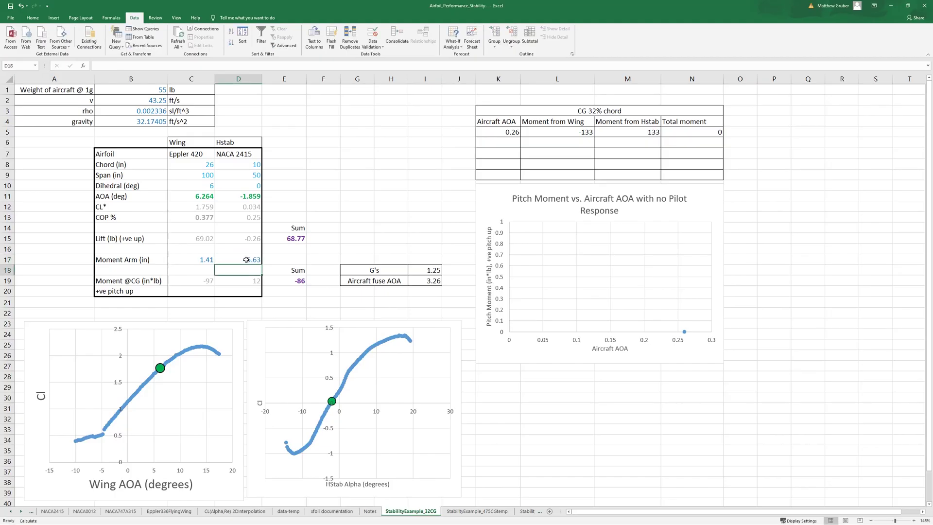
click(360, 228)
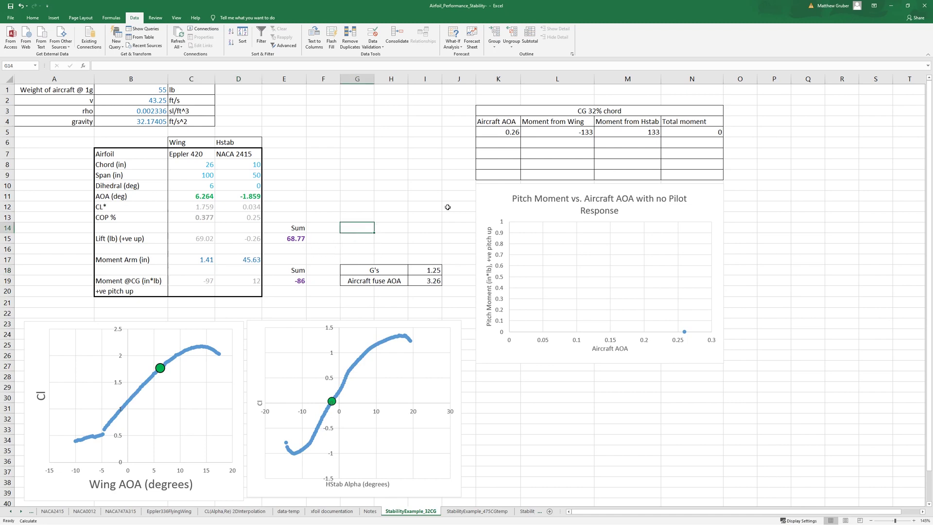
Fill row 6 of the CG 32% chord table with aircraft AOA 3.26, wing moment -97, Hstab moment 12 and total moment -86
click(509, 141)
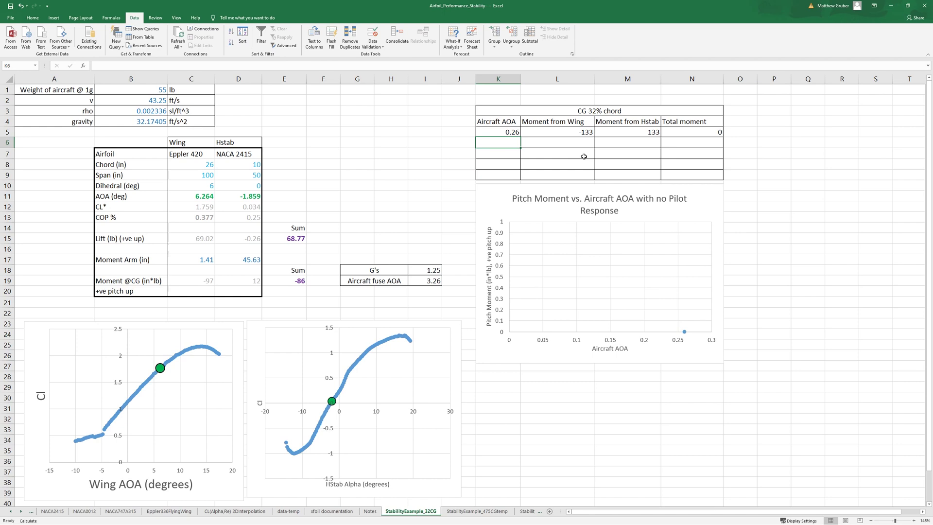
text(3.26)
key(Tab)
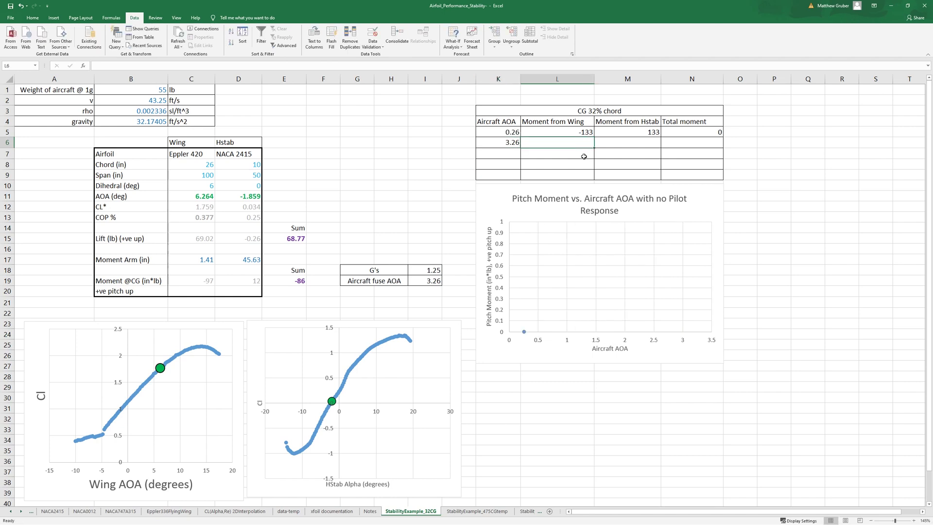
text(=C19)
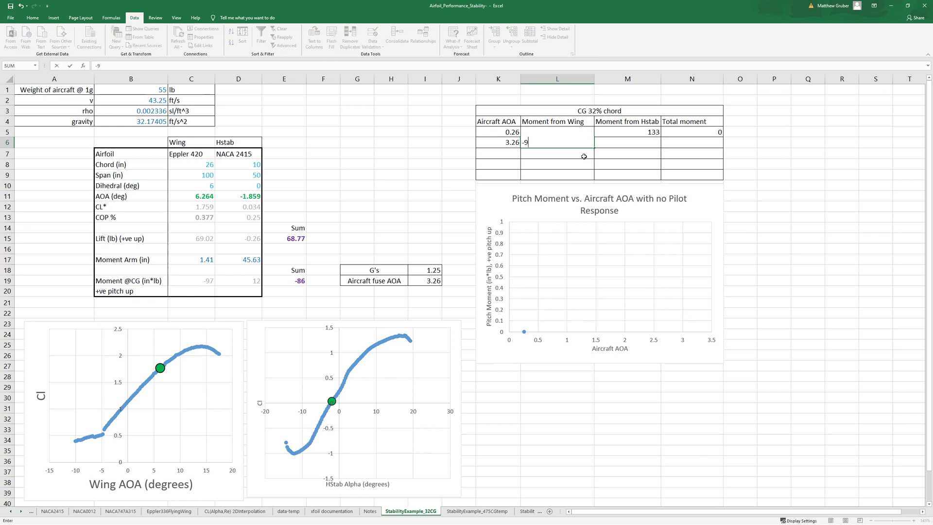
key(Tab)
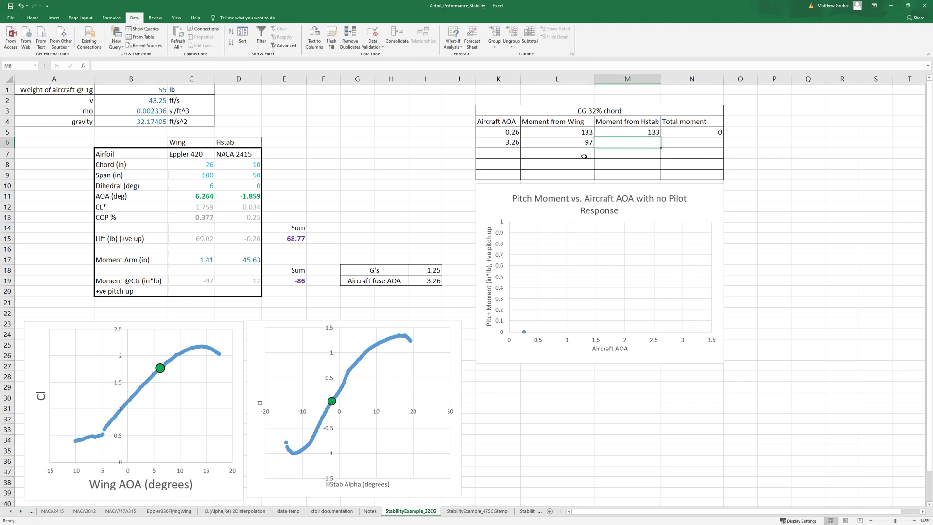
text(12)
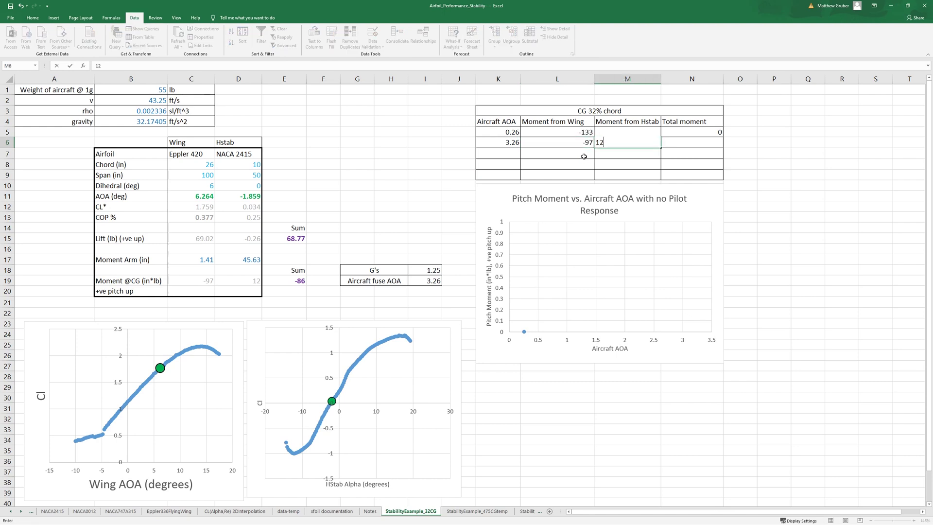
key(Tab)
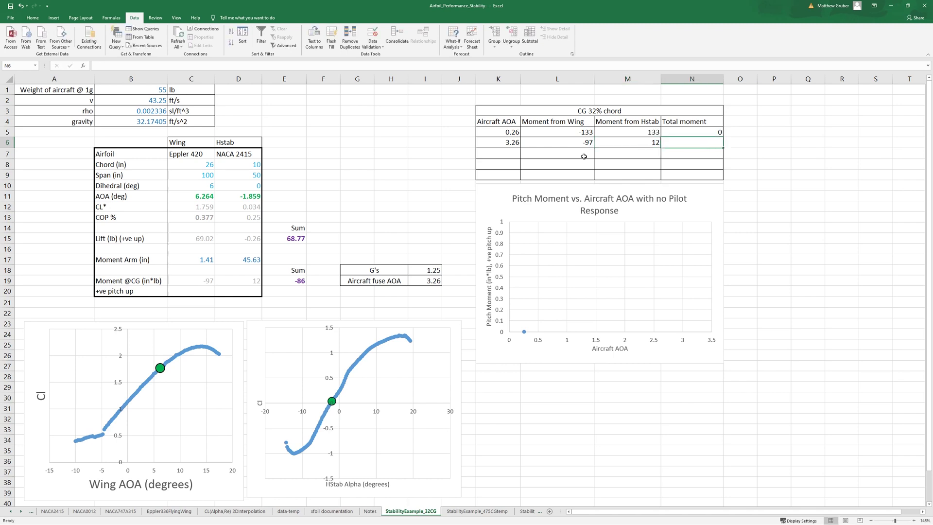
text(-86)
key(Return)
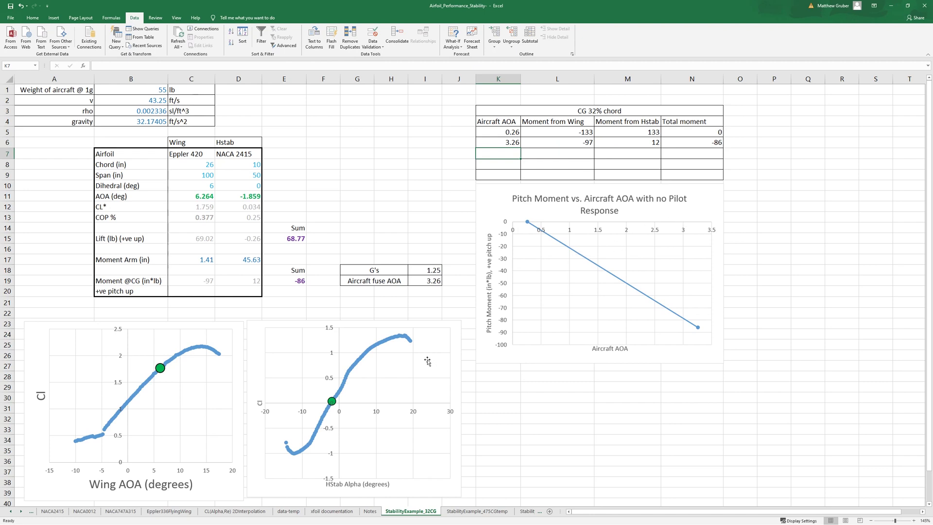
Switch to SOLIDWORKS to examine the whole aircraft with its lift and CG geometry, and return to the Excel moment table
mouse_move(527, 227)
key(alt+Tab)
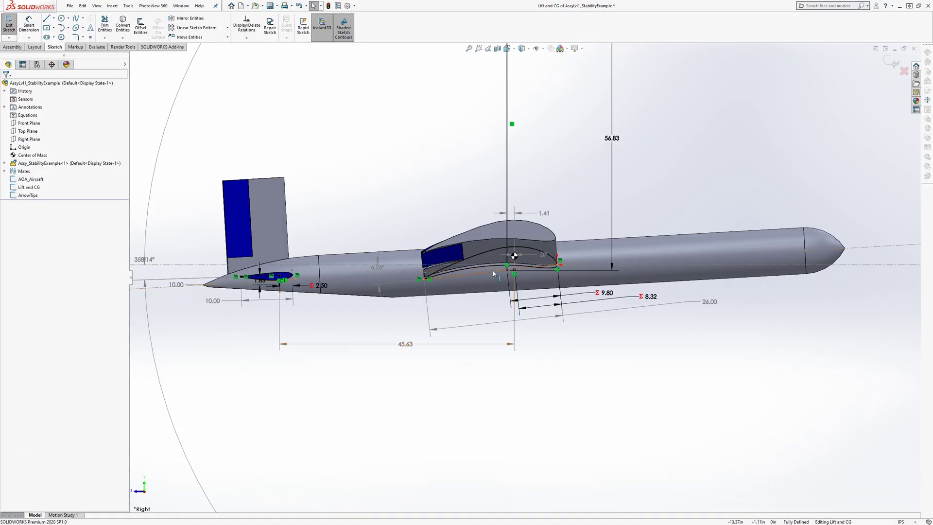
scroll(524, 275, up, 3)
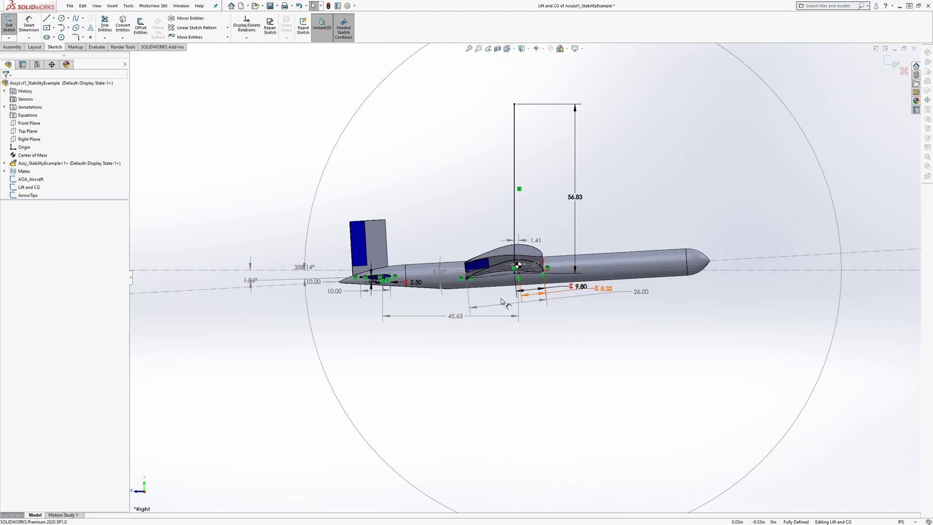
key(alt+Tab)
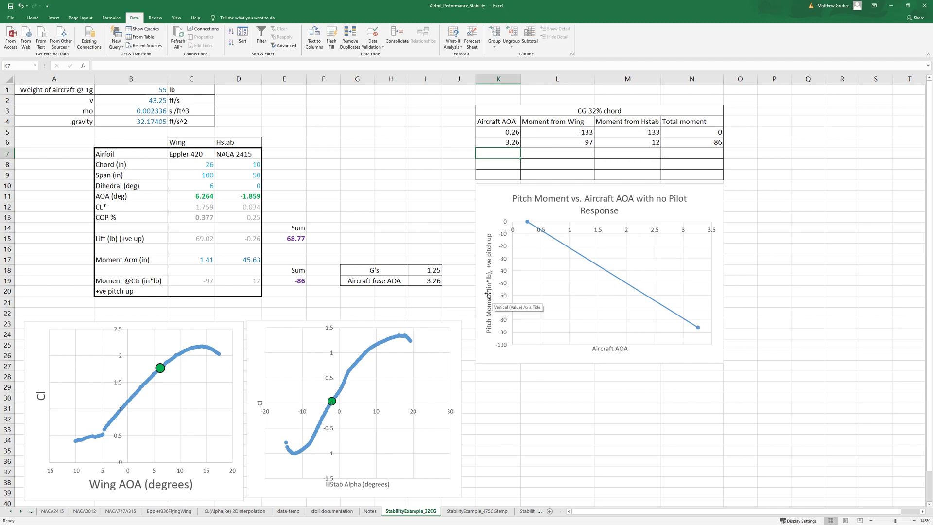
click(425, 199)
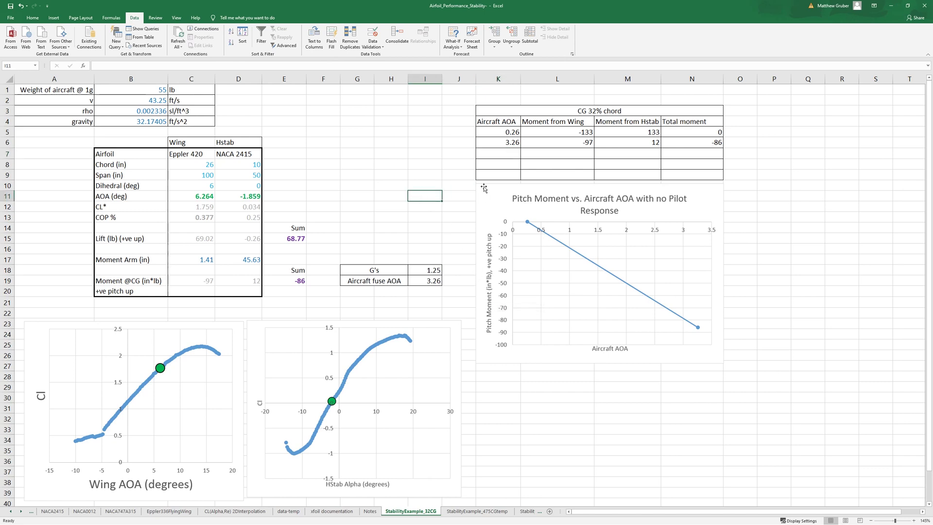
click(370, 173)
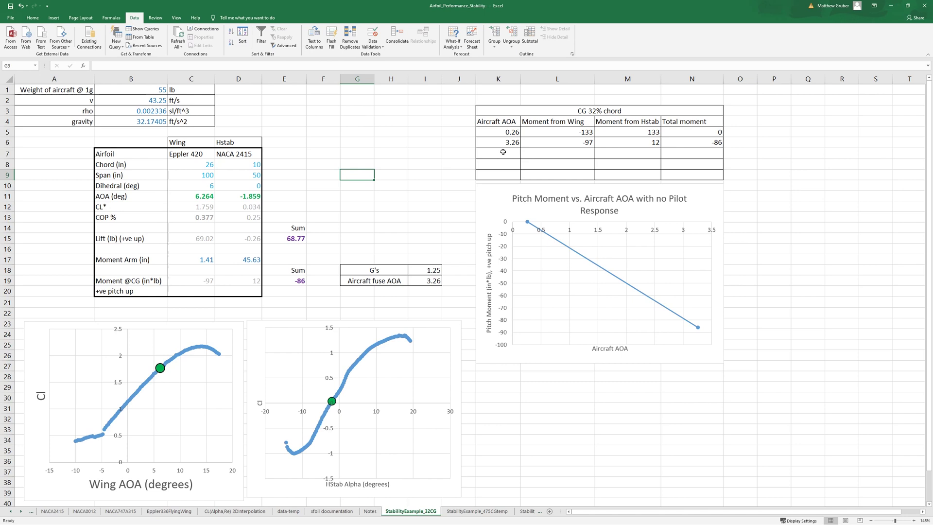
Change the wing AOA increment in C11 to +6, giving 9.264, and update the Hstab AOA in D11 to -4.859
click(179, 197)
click(165, 64)
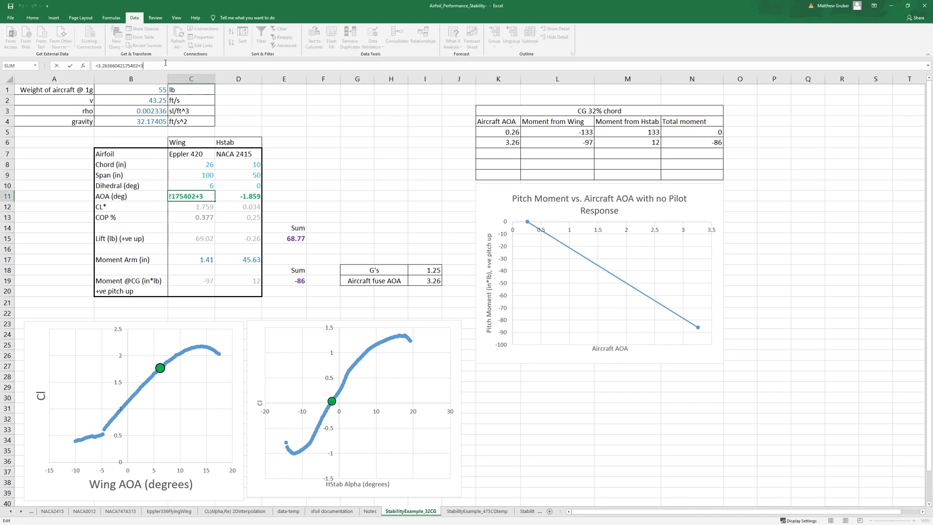
key(BackSpace)
text(6)
key(Return)
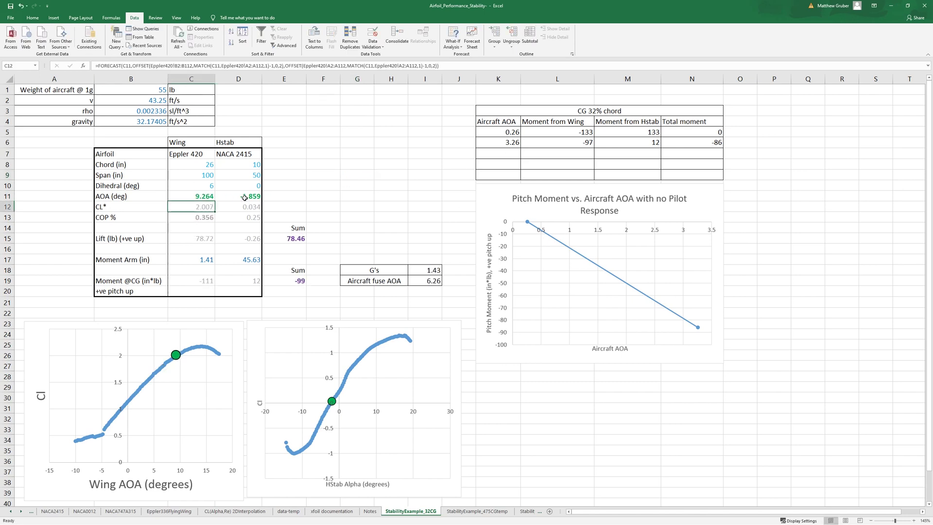
click(245, 197)
click(173, 67)
key(Return)
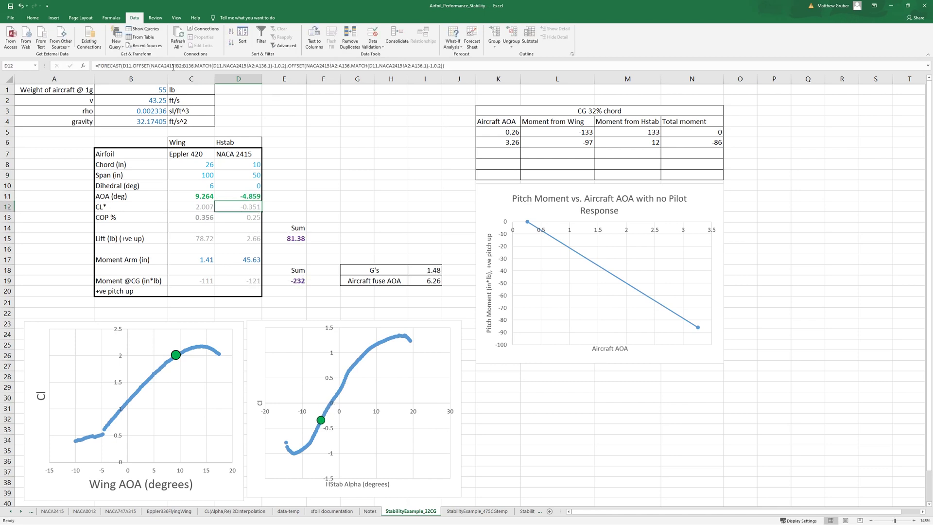
Check the wing COP % in C13, switch to SOLIDWORKS and set the AOA_Aircraft sketch angle to 6.26°
click(202, 218)
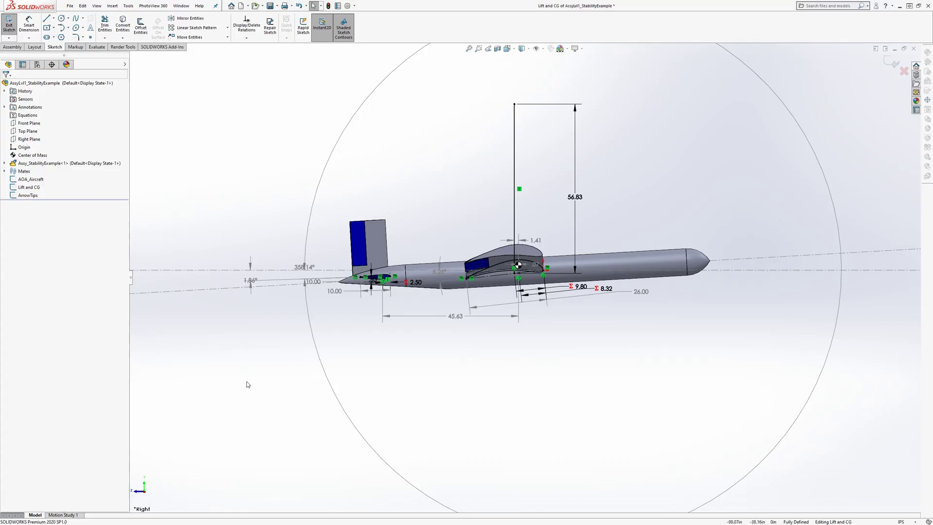
click(31, 179)
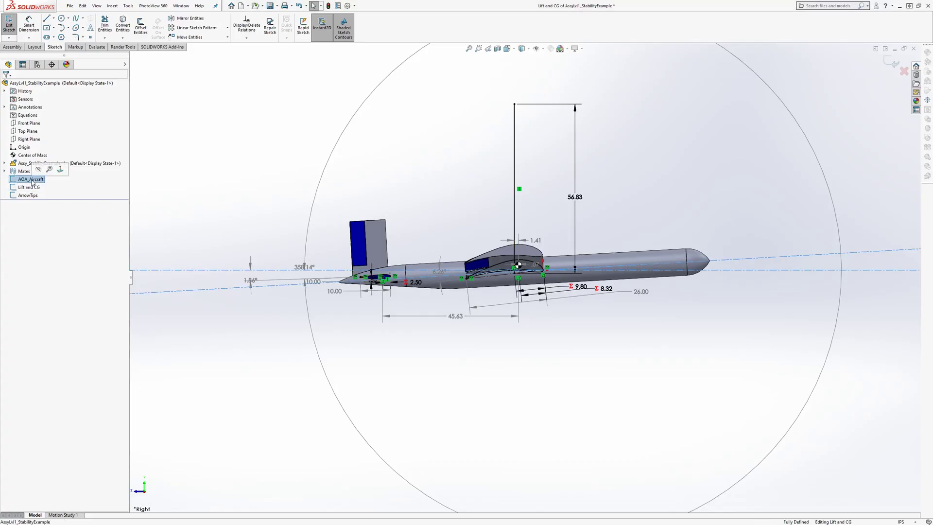
click(8, 25)
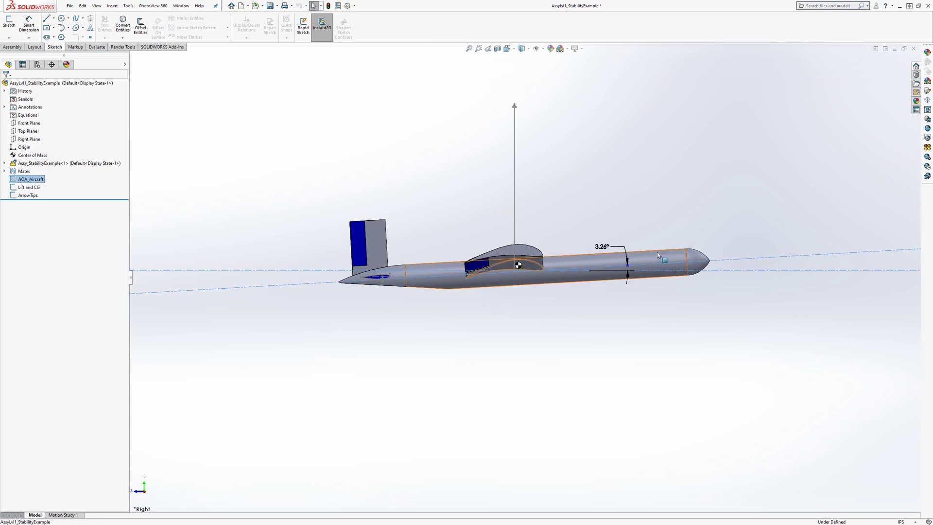
double_click(608, 248)
text(6)
key(Return)
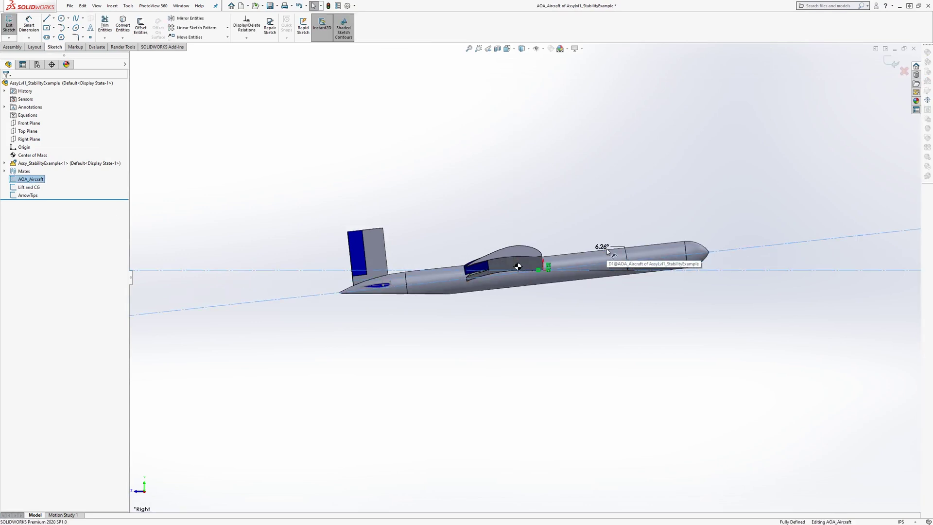
double_click(505, 344)
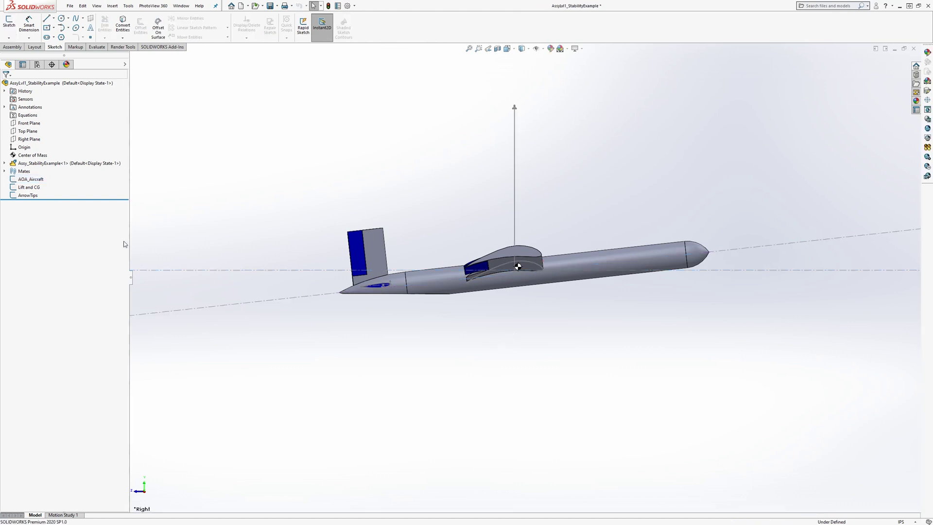
Set the chord multiplier in the Lift and CG sketch's wing lift-point dimension equation to .356
click(30, 188)
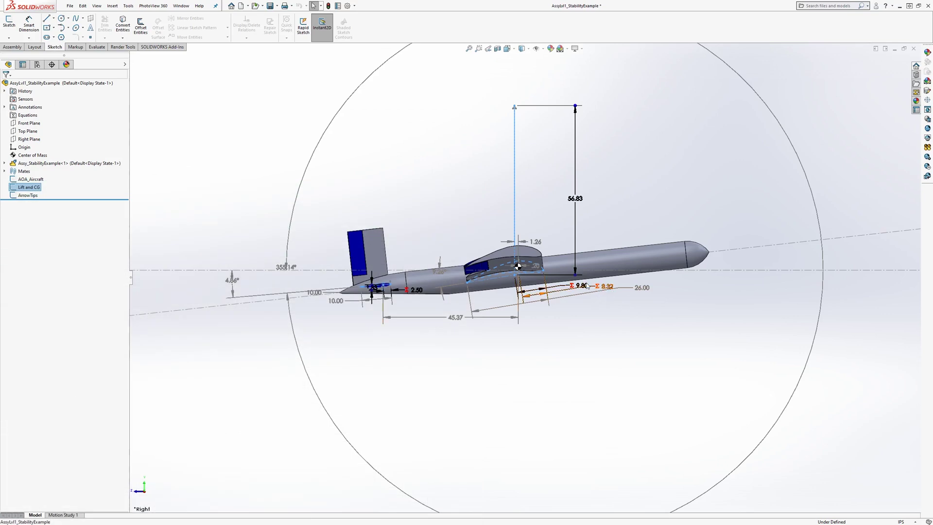
double_click(580, 285)
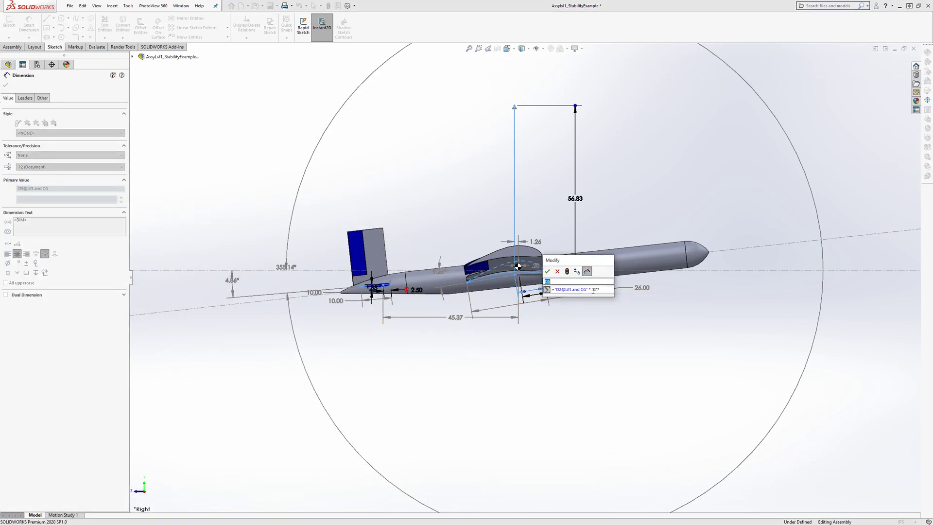
click(605, 291)
key(BackSpace)
key(BackSpace)
text(56)
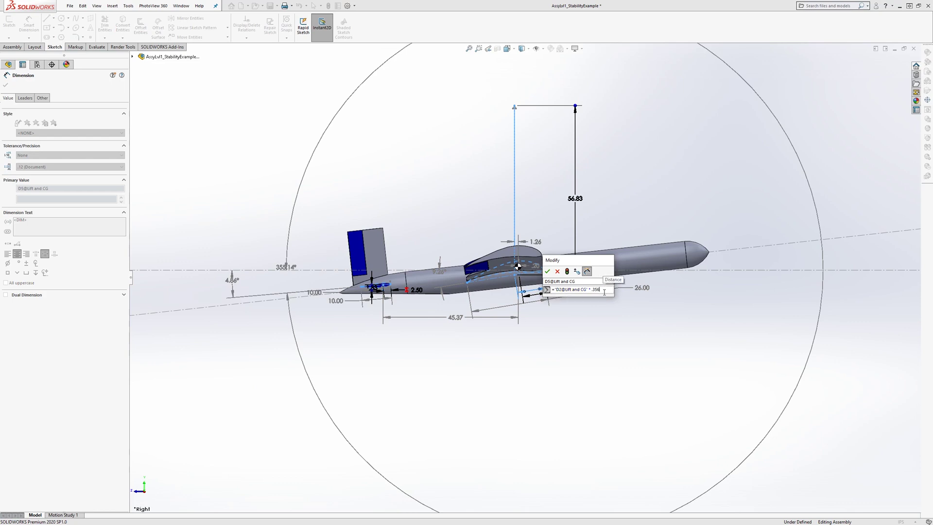
key(Return)
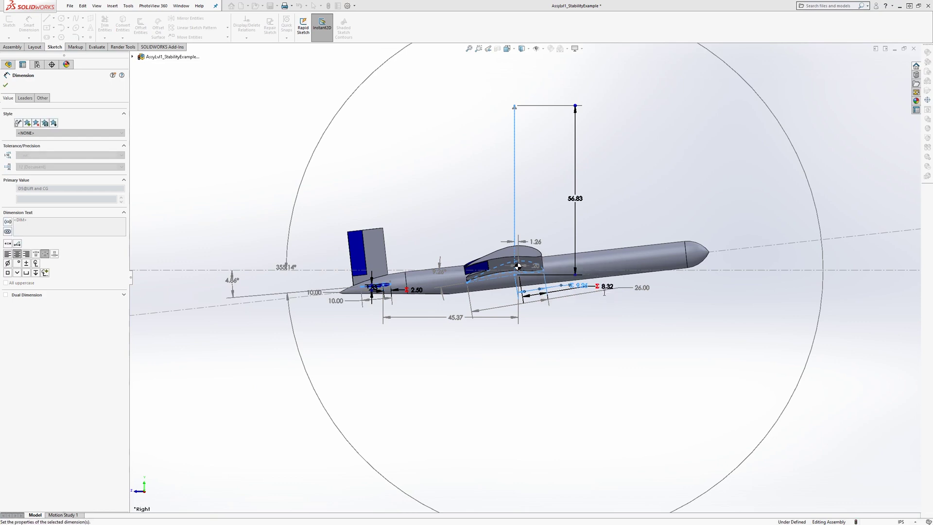
click(588, 295)
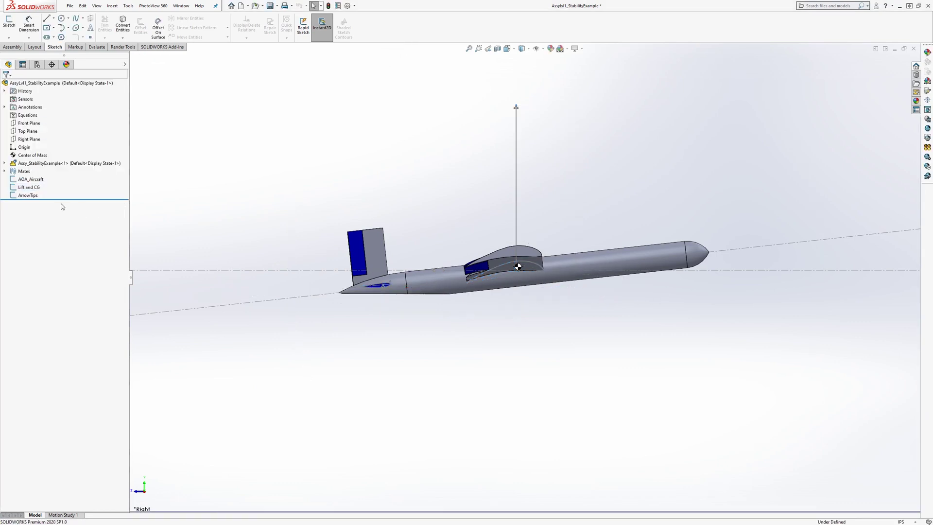
Display the Lift and CG sketch dimensions and examine the horizontal distances from the wing and Hstab lift points to the CG
click(546, 295)
scroll(540, 289, down, 1)
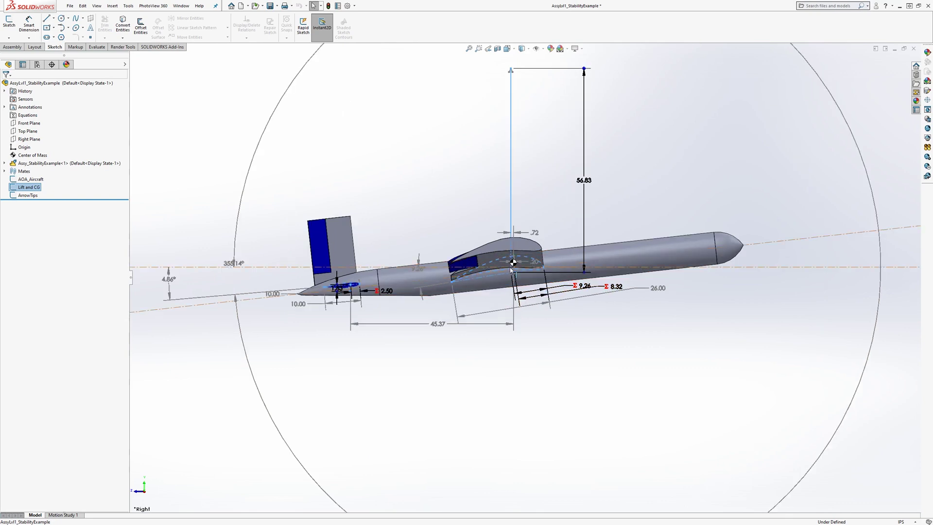
scroll(518, 258, down, 2)
scroll(537, 269, up, 3)
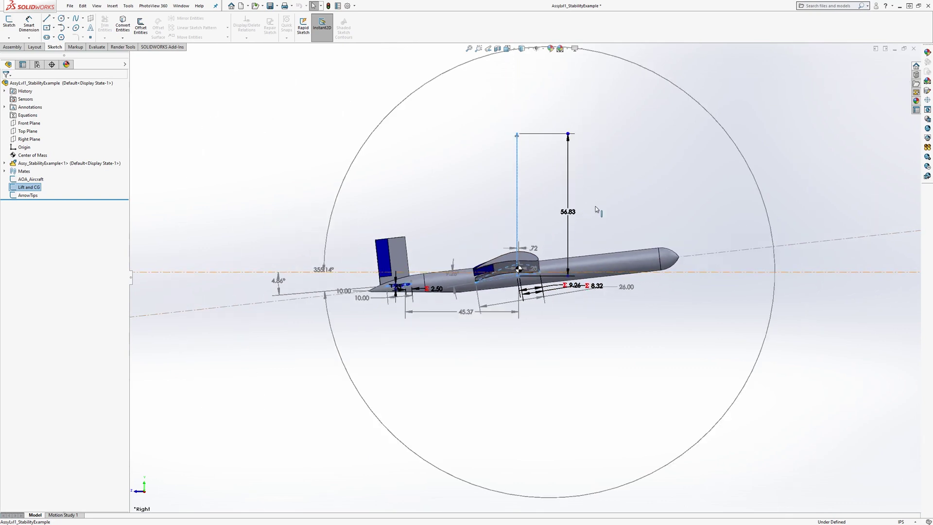
scroll(587, 209, down, 1)
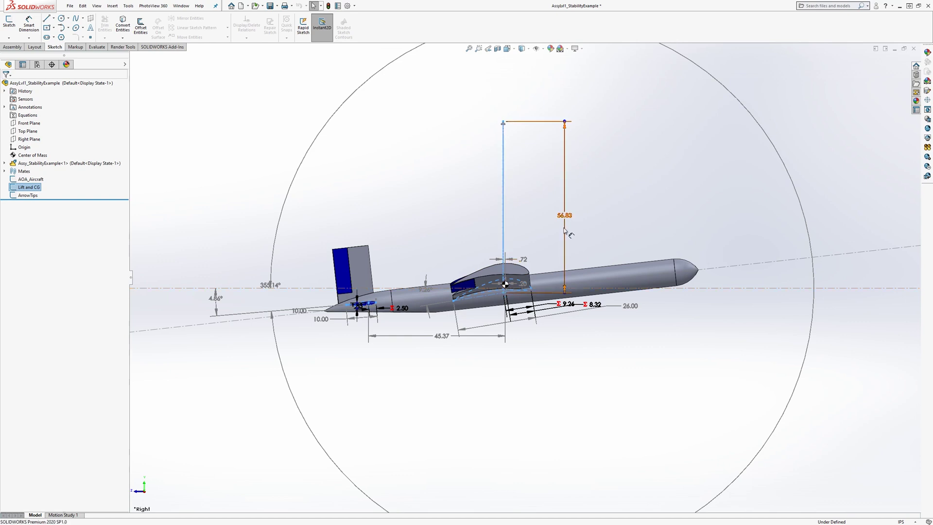
Check the wing lift in C15 in Excel, set the Lift and CG sketch's wing lift arrow length to 78 in SOLIDWORKS, and rebuild
key(alt+Tab)
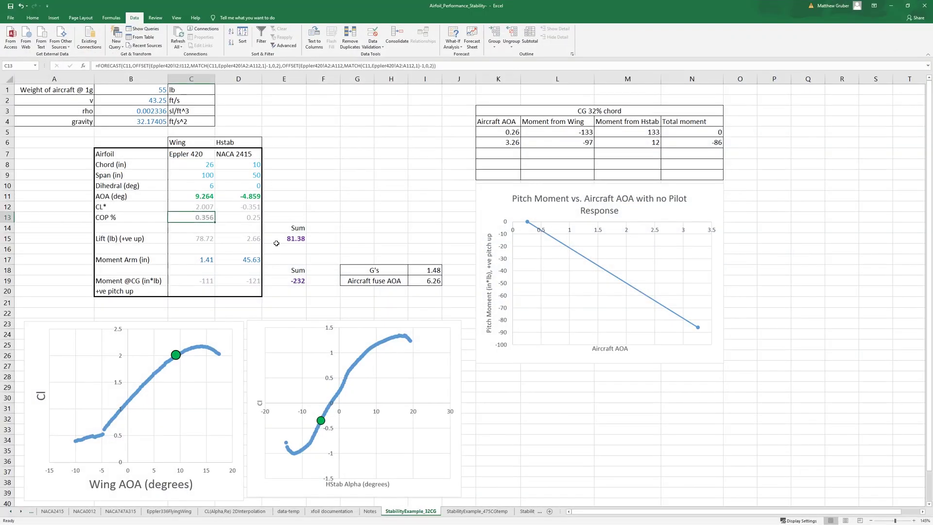
click(201, 240)
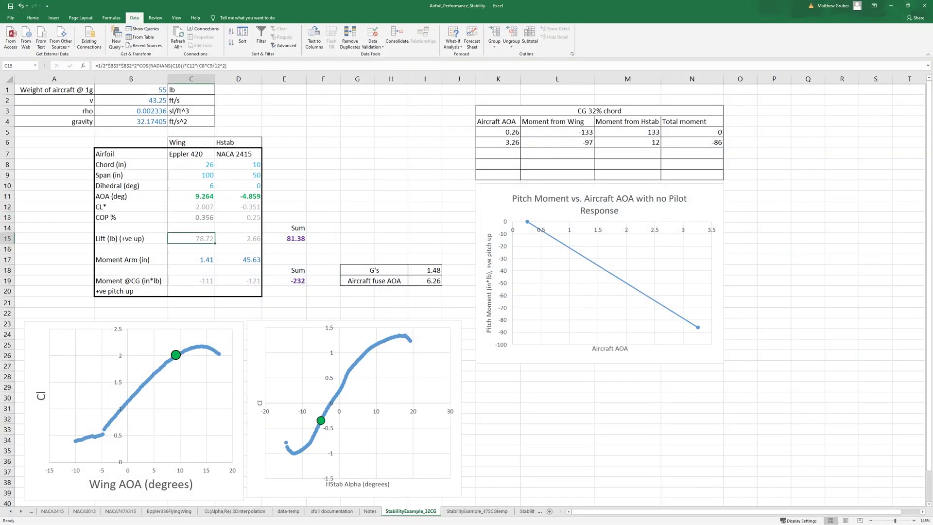
key(alt+Tab)
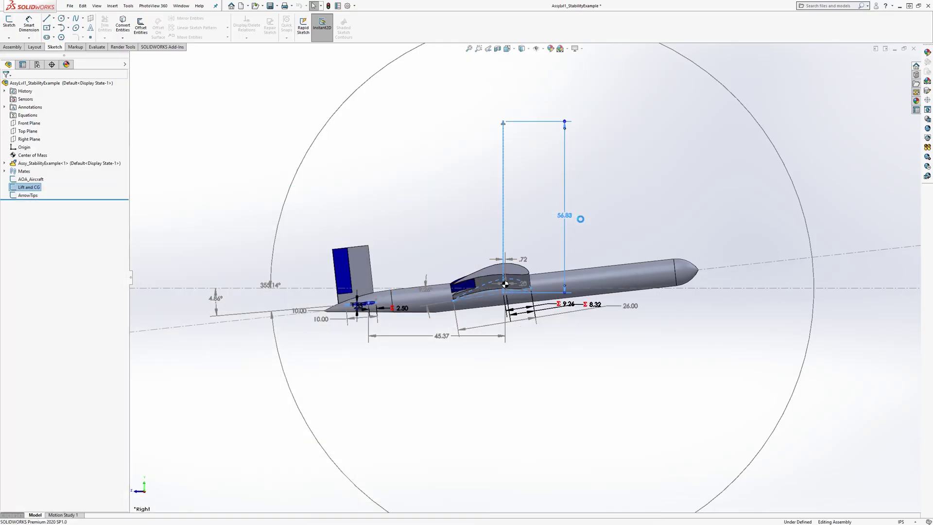
double_click(574, 216)
text(78)
key(Return)
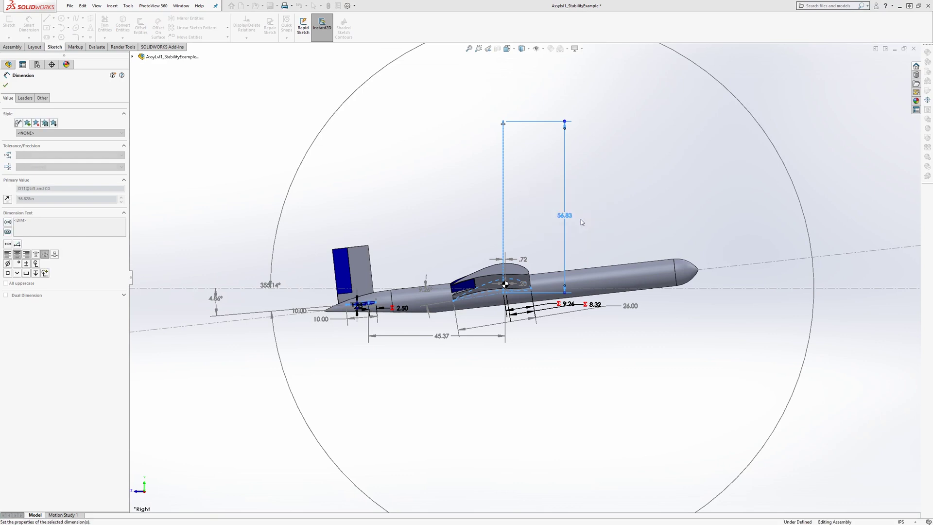
key(ctrl+b)
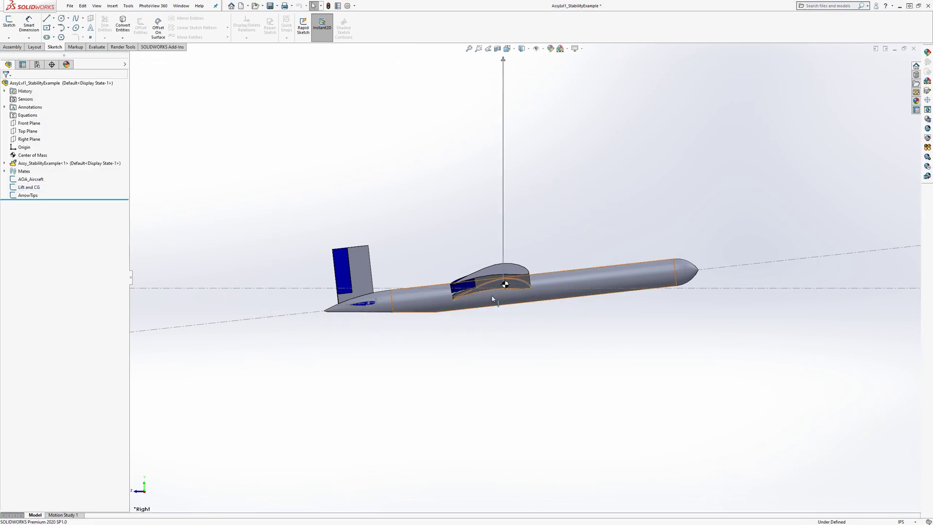
Read the lift-point distances in the Lift and CG sketch and enter Excel moment arms of .72 for the wing and 45.47 for the Hstab
click(29, 187)
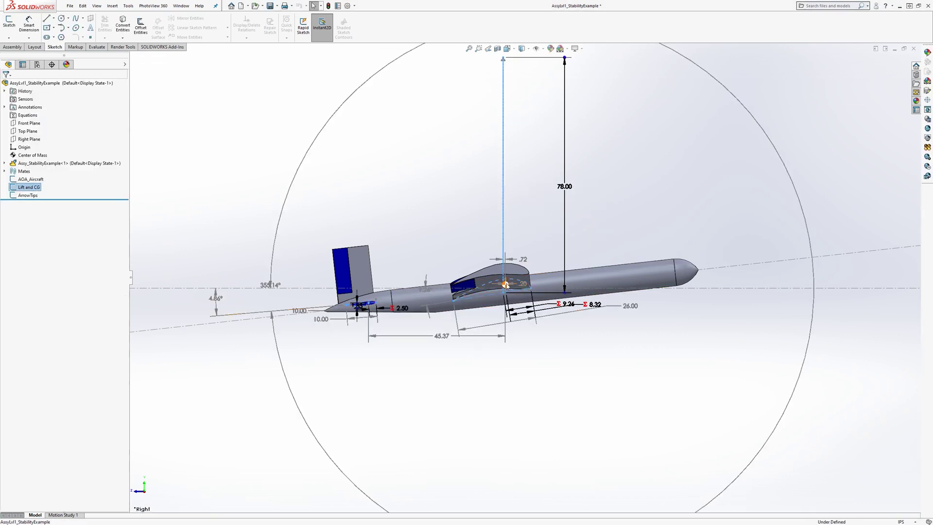
click(430, 294)
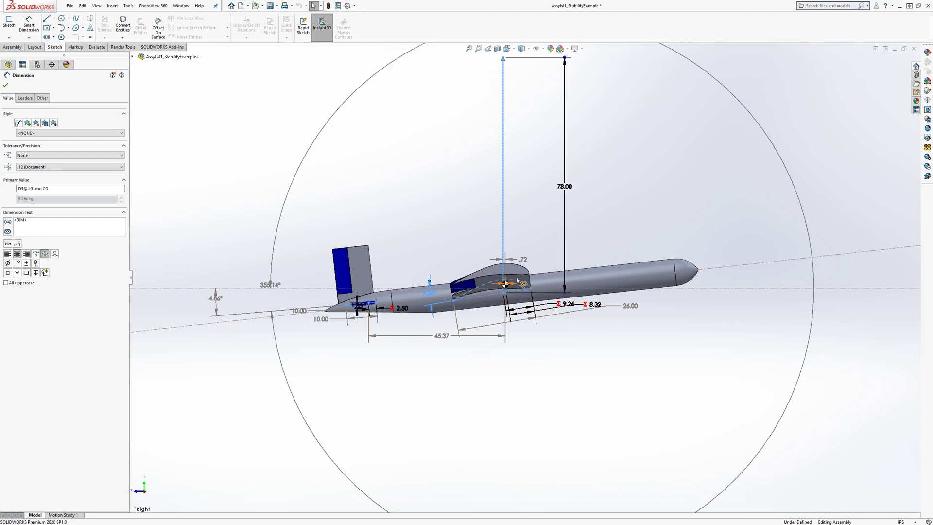
scroll(513, 260, down, 3)
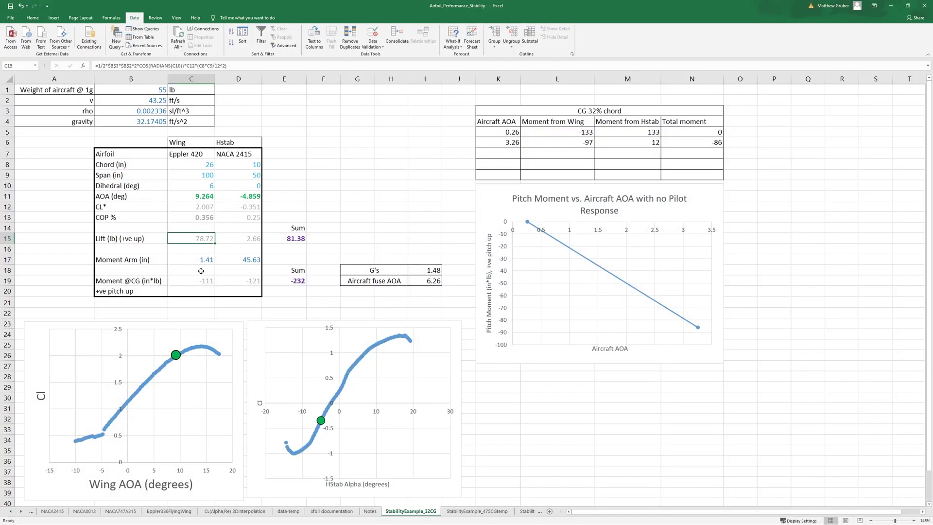
click(201, 270)
key(Up)
text(.72)
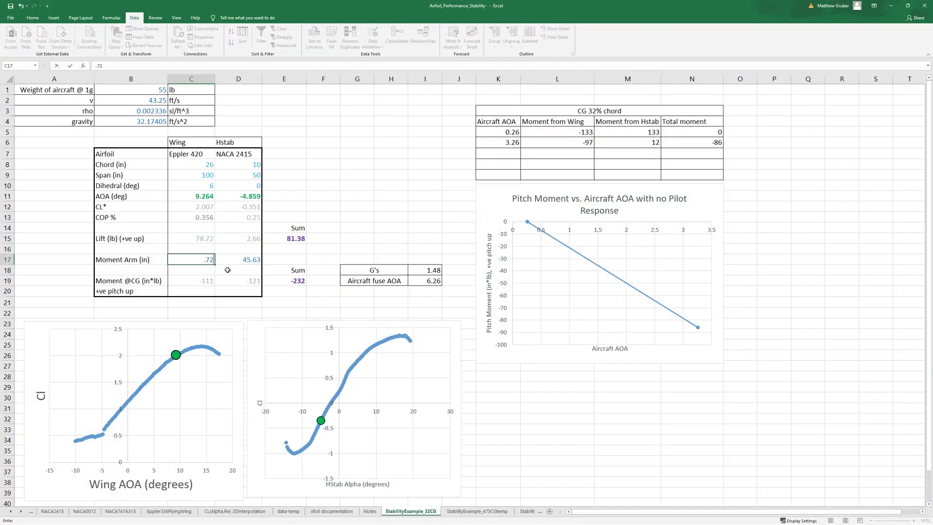
key(Tab)
text(45.4)
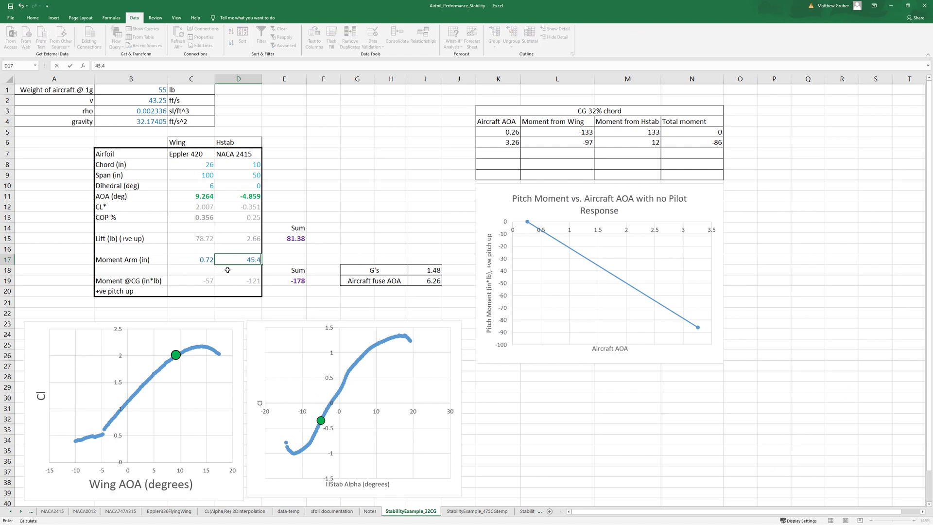
text(7)
key(Return)
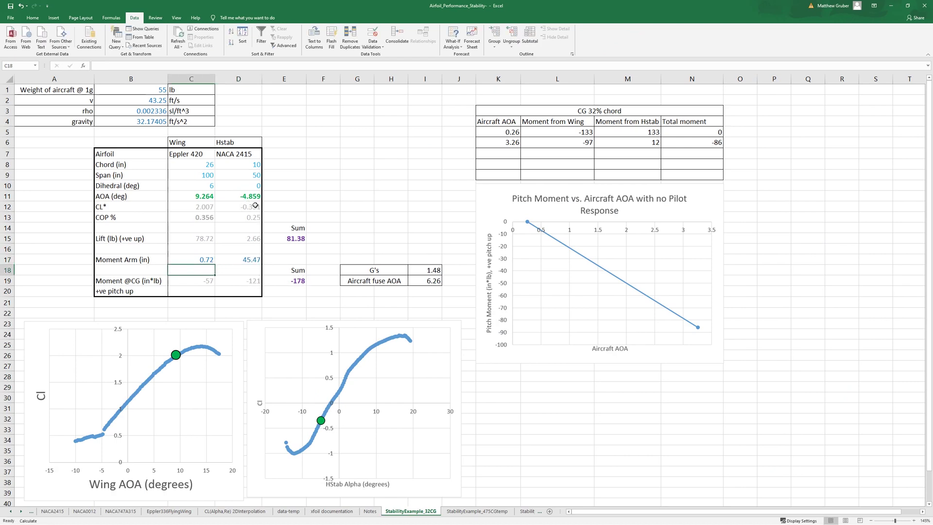
Switch to SOLIDWORKS and re-examine the horizontal lift-point distances to the CG in the Lift and CG sketch
key(alt+Tab)
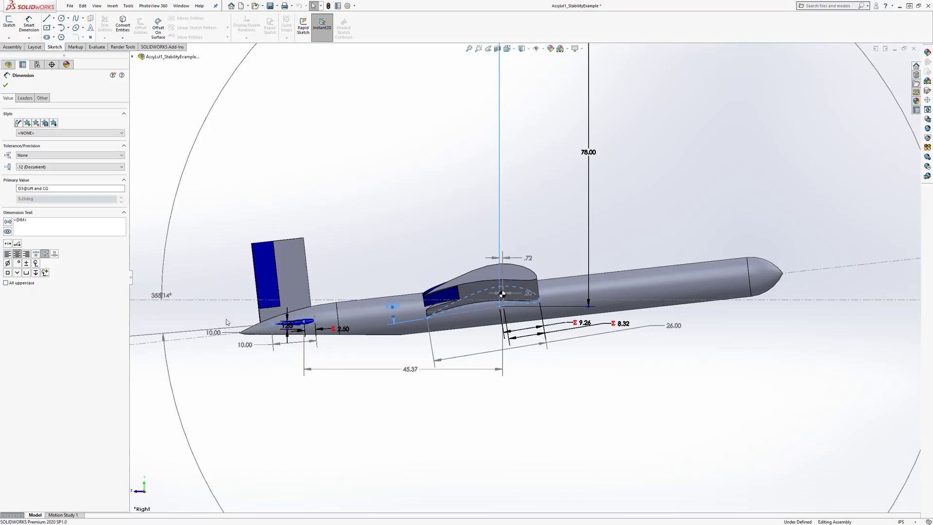
scroll(194, 316, up, 2)
scroll(474, 298, down, 2)
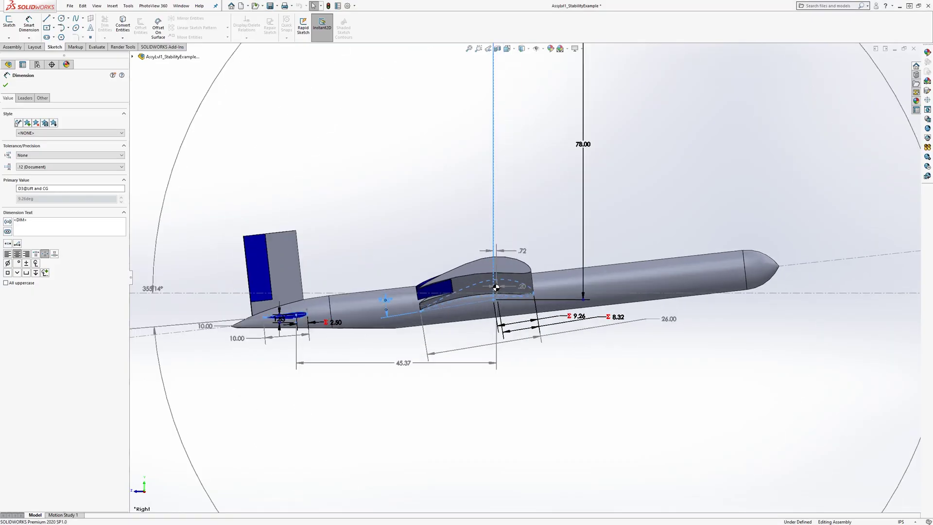
Return to Excel and enter aircraft AOA 6.26, wing moment -57 and Hstab moment -121 in row 7 of the CG 32% chord table
key(alt+Tab)
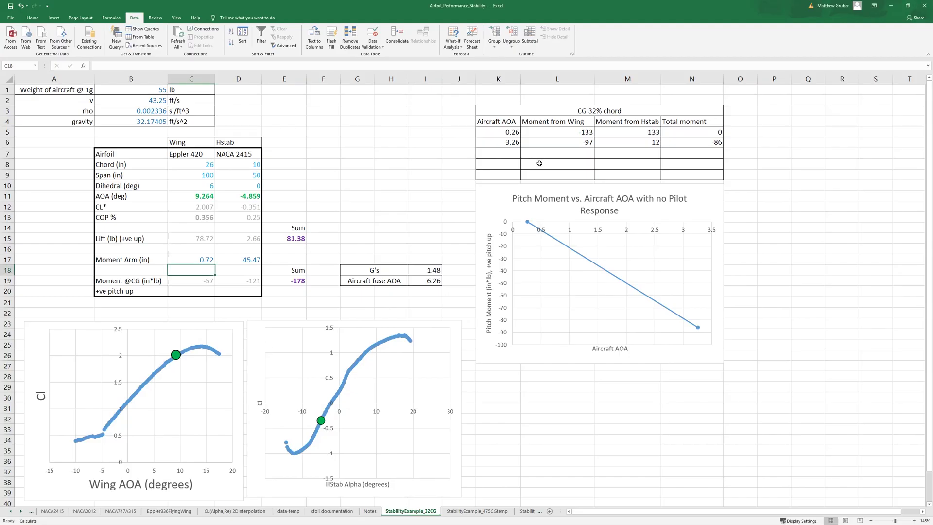
click(517, 154)
text(6.26)
key(Tab)
text(-)
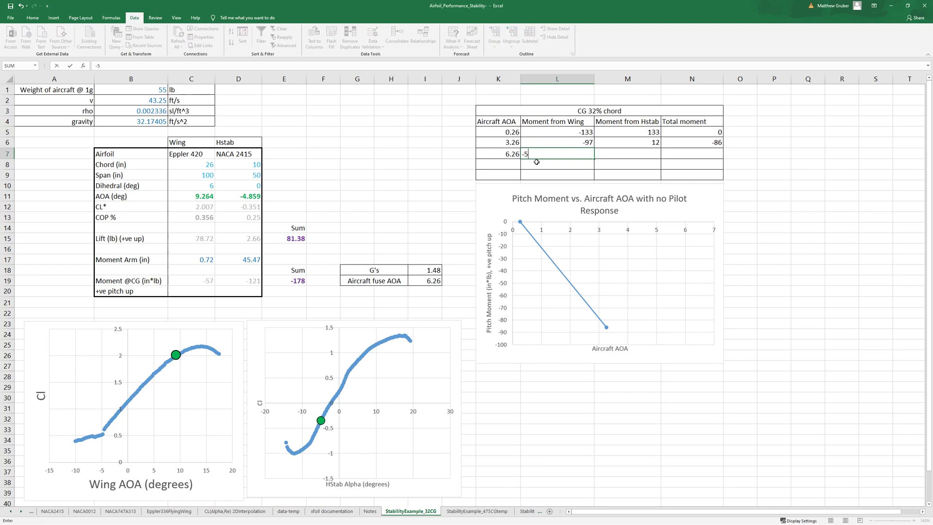
text(57)
key(Tab)
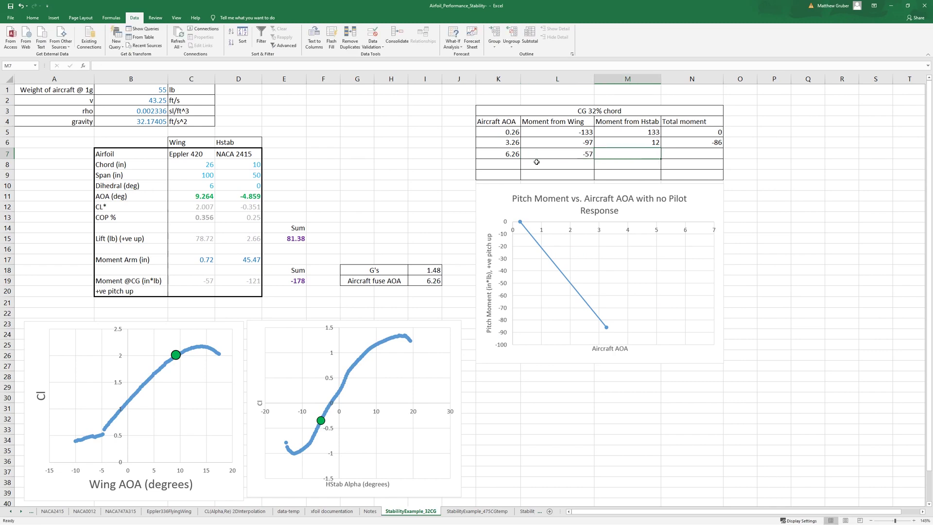
text(-12)
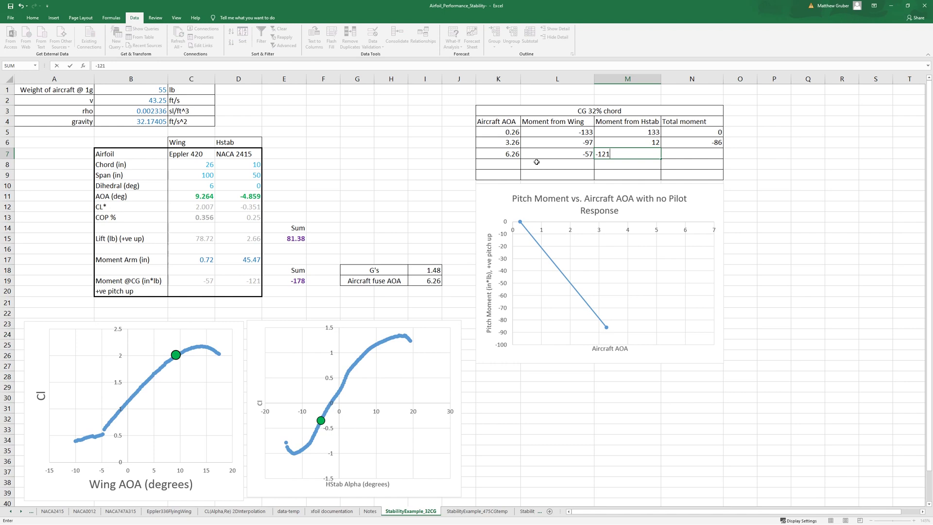
text(1)
key(Return)
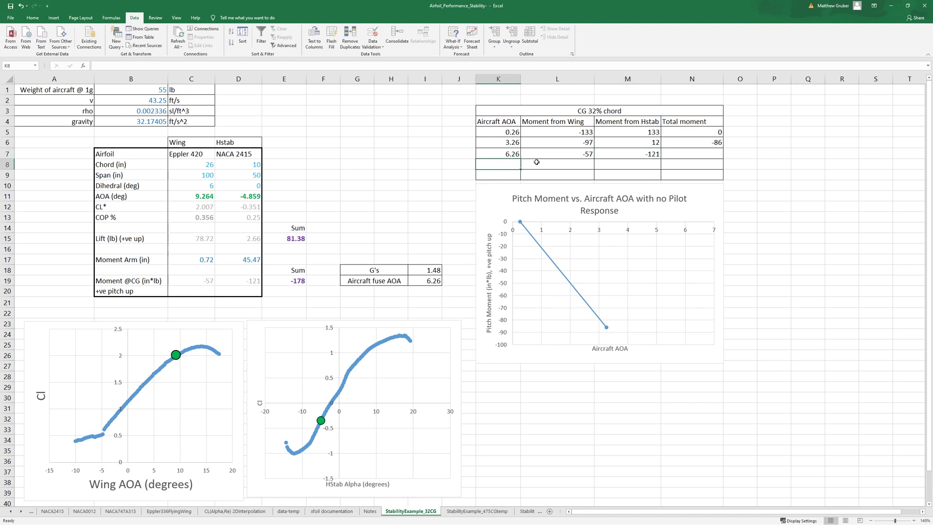
Enter -178 as the total moment for the 6.26 aircraft AOA row in N7
key(Up)
key(Right)
key(Right)
key(Right)
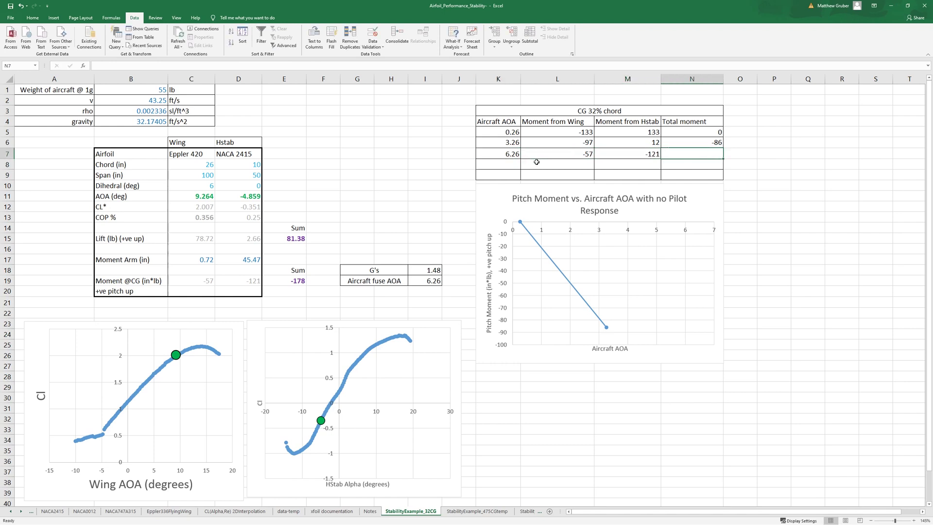
text(-178)
key(Return)
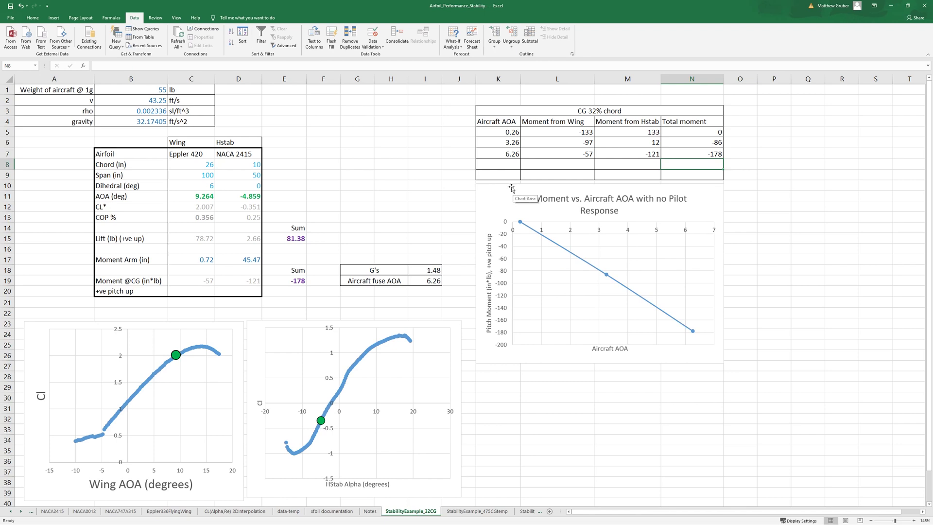
Change the wing AOA increment in C11 to +9 and update the Hstab AOA in D11 to -7.859
click(197, 196)
click(152, 63)
text(+69)
key(Tab)
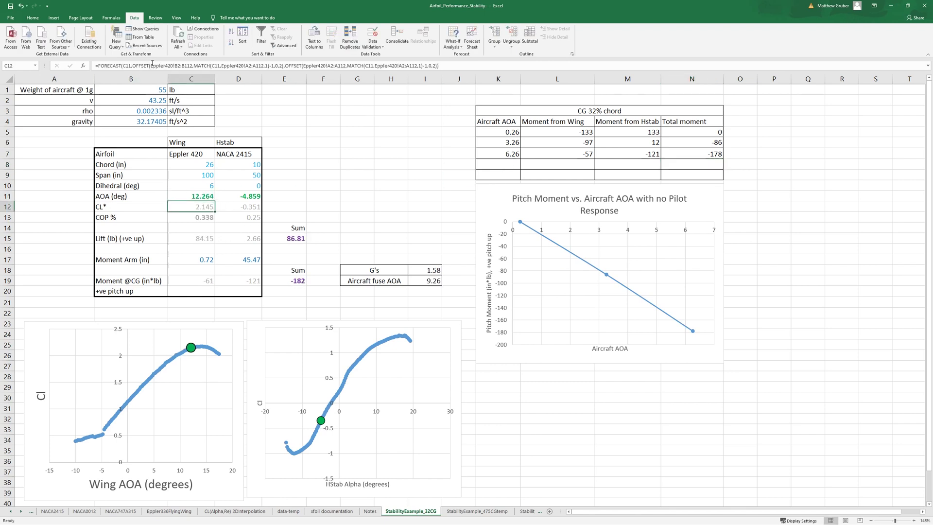
click(176, 65)
key(Return)
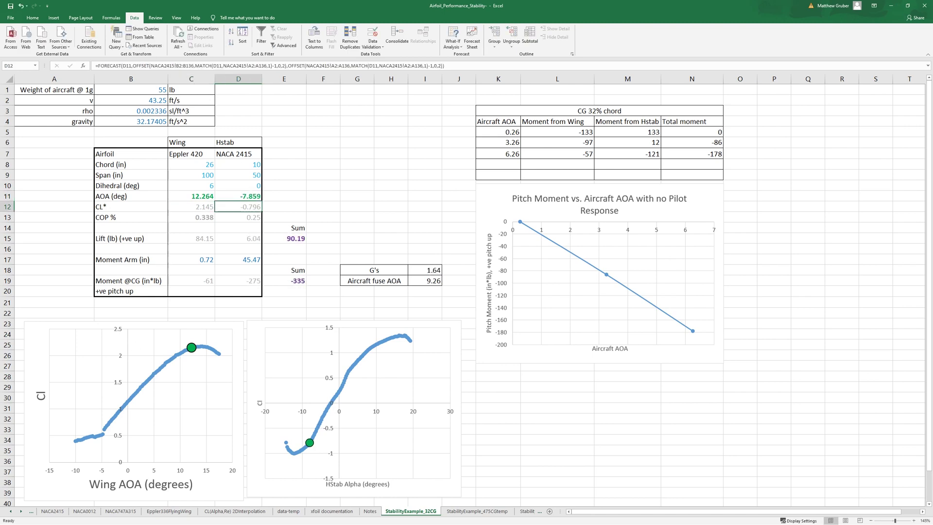
Inspect the wing AOA in C11 and the aircraft fuse AOA formula in I19
click(205, 194)
click(432, 280)
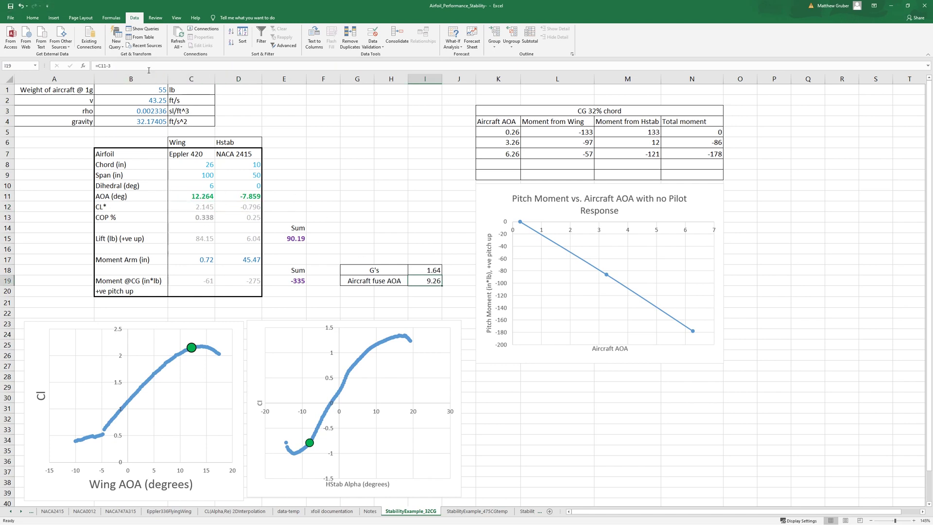
double_click(432, 280)
click(348, 183)
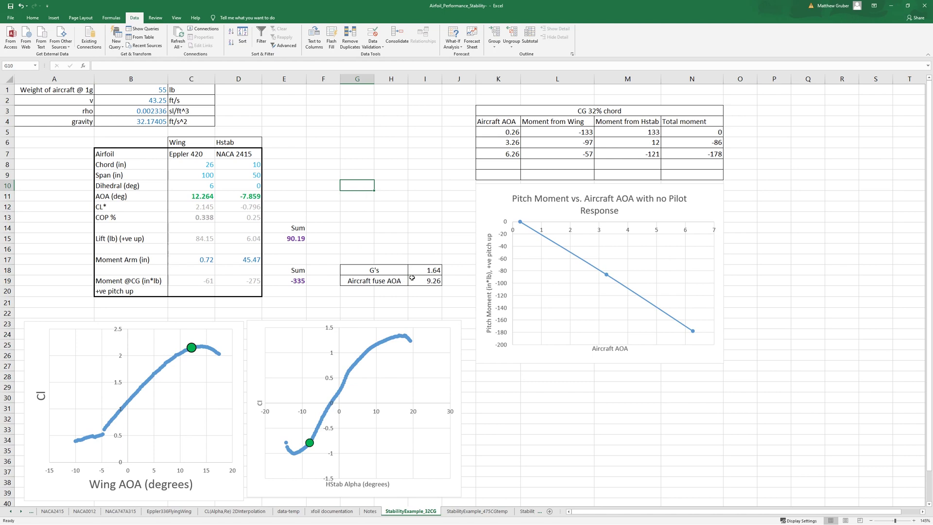
Switch to SOLIDWORKS, set the AOA_Aircraft sketch angle to 9.26° and rebuild the assembly
key(alt+Tab)
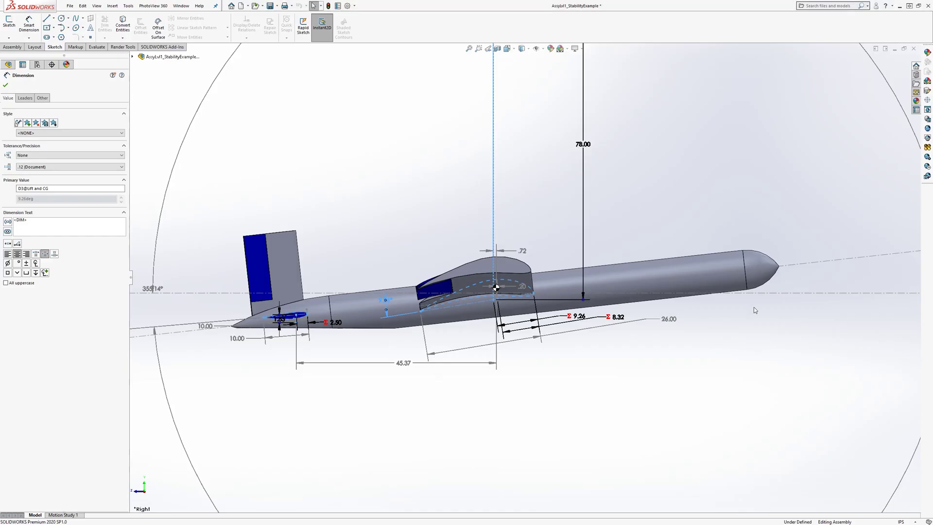
key(z)
click(5, 85)
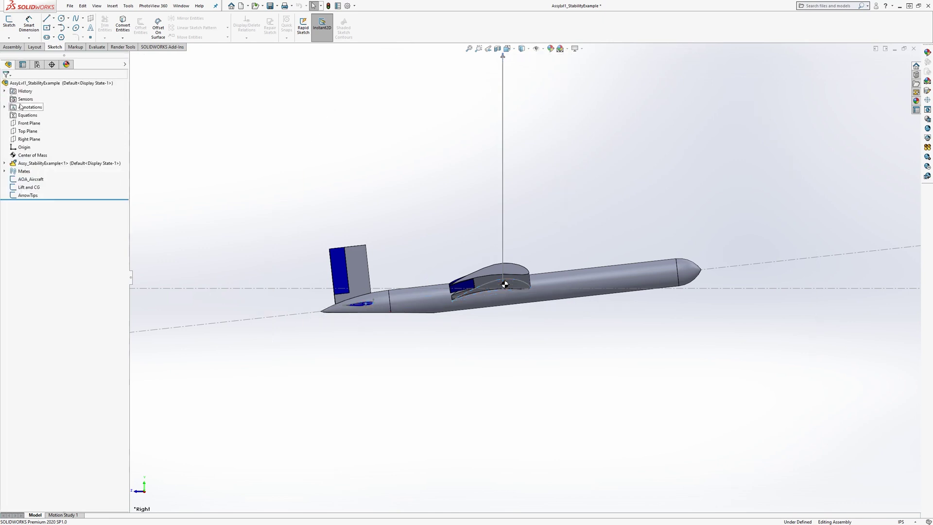
click(29, 179)
key(z)
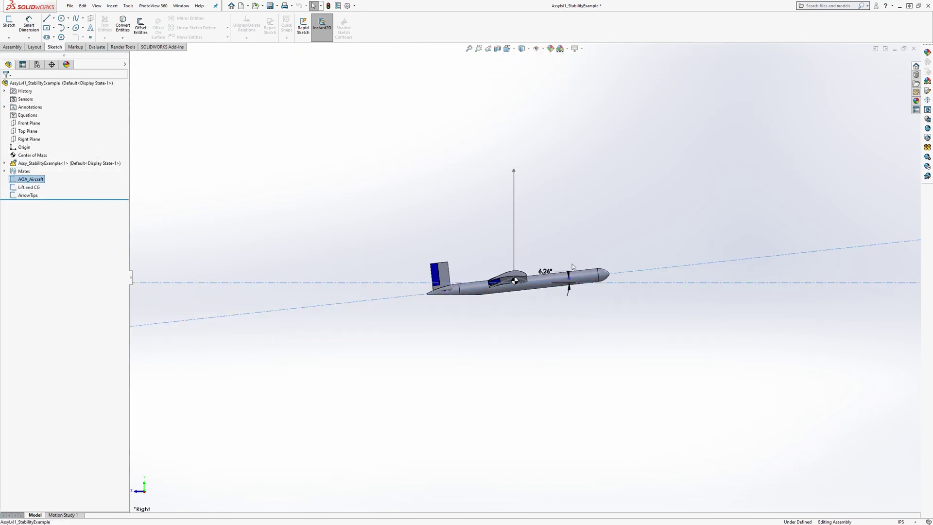
double_click(546, 274)
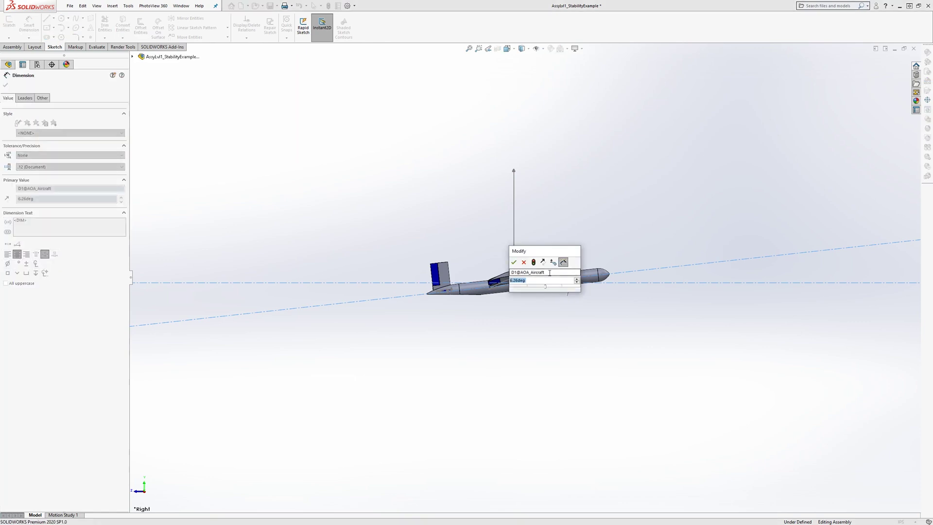
text(9.26)
key(Return)
key(ctrl+b)
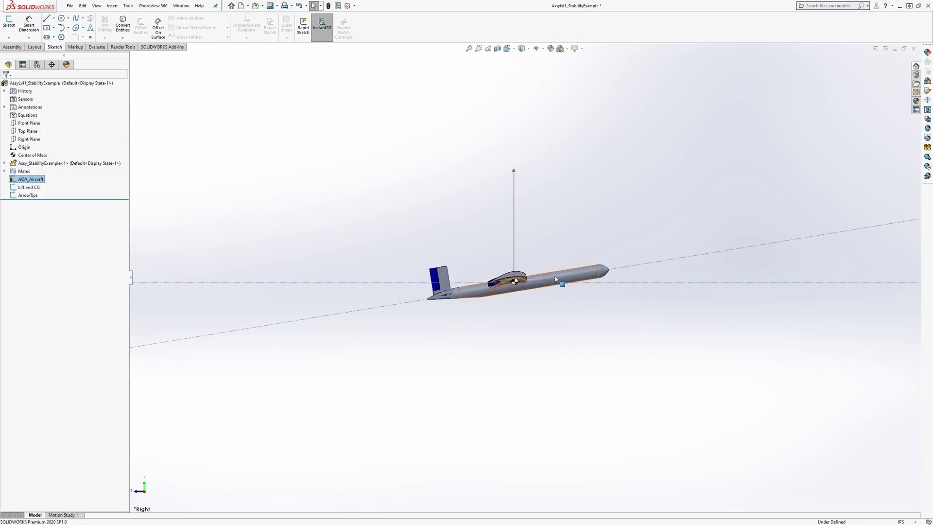
scroll(537, 282, down, 2)
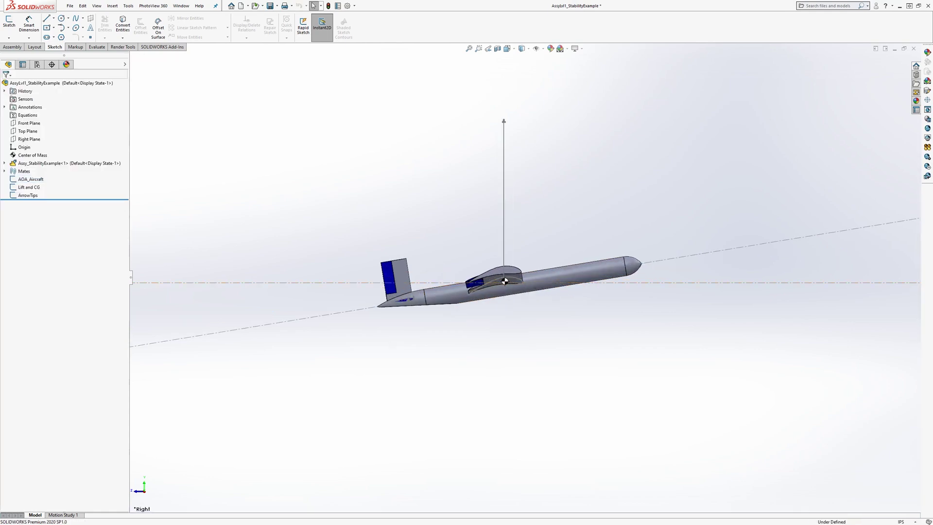
Check the wing COP % in Excel, then set the Lift and CG sketch's wing lift position equation factor to .338 in SOLIDWORKS and rebuild
key(alt+Tab)
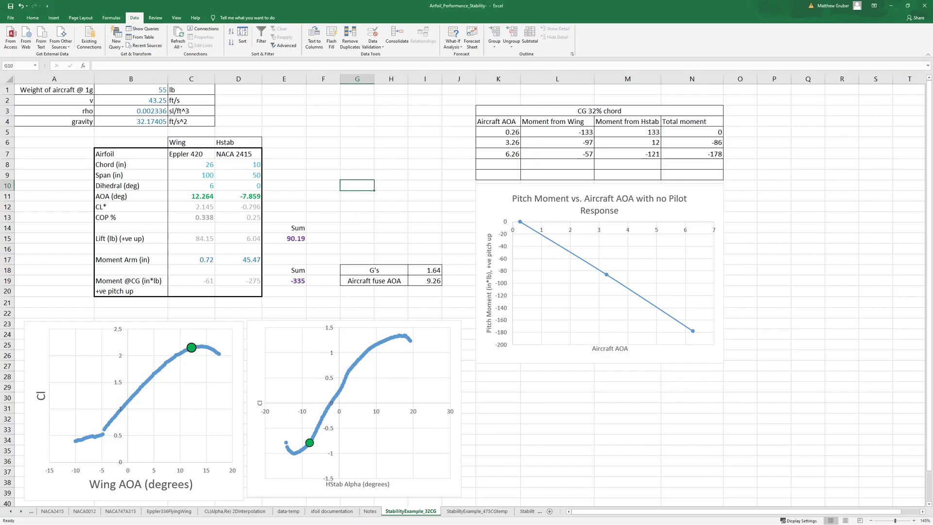
click(193, 217)
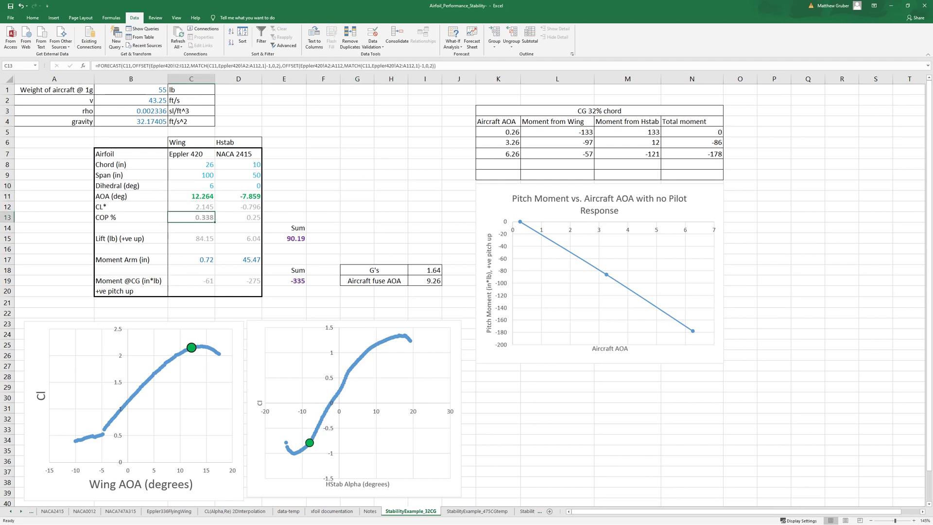
key(alt+Tab)
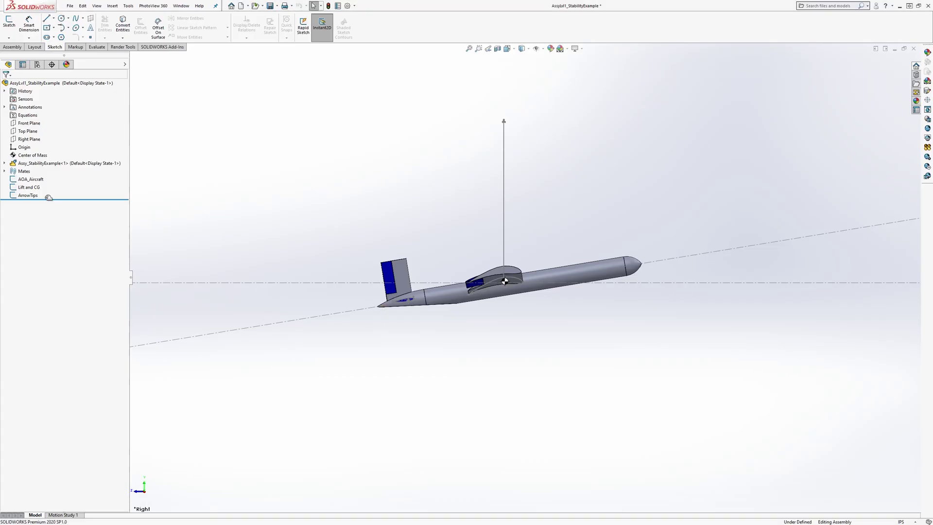
double_click(30, 188)
scroll(559, 297, down, 5)
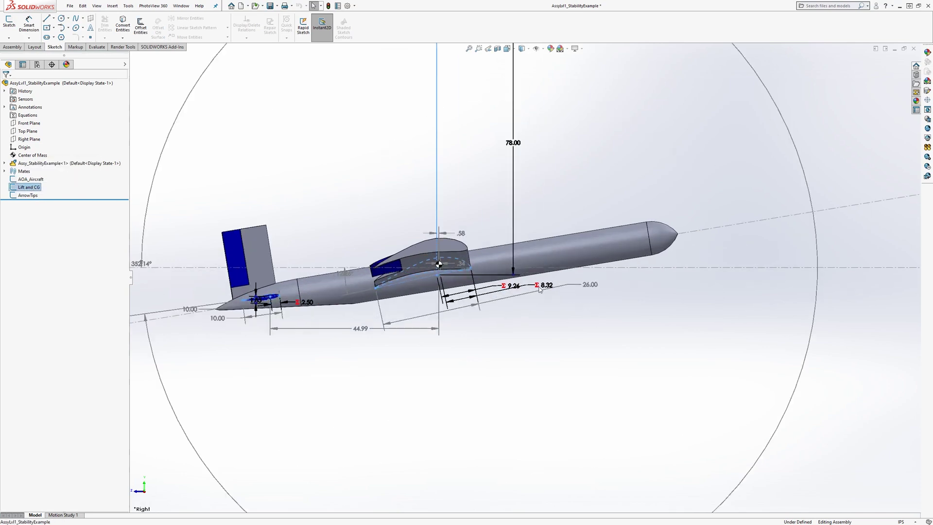
double_click(515, 287)
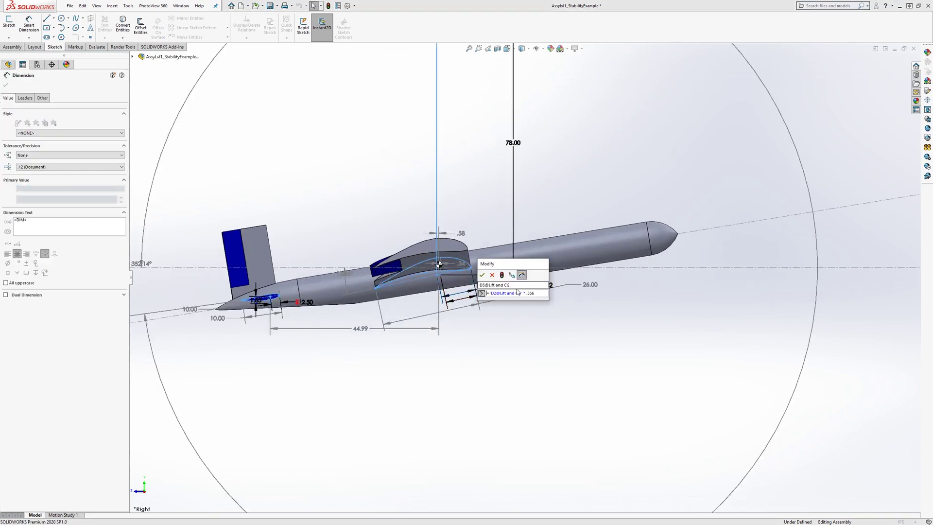
click(541, 293)
key(BackSpace)
key(BackSpace)
text(3)
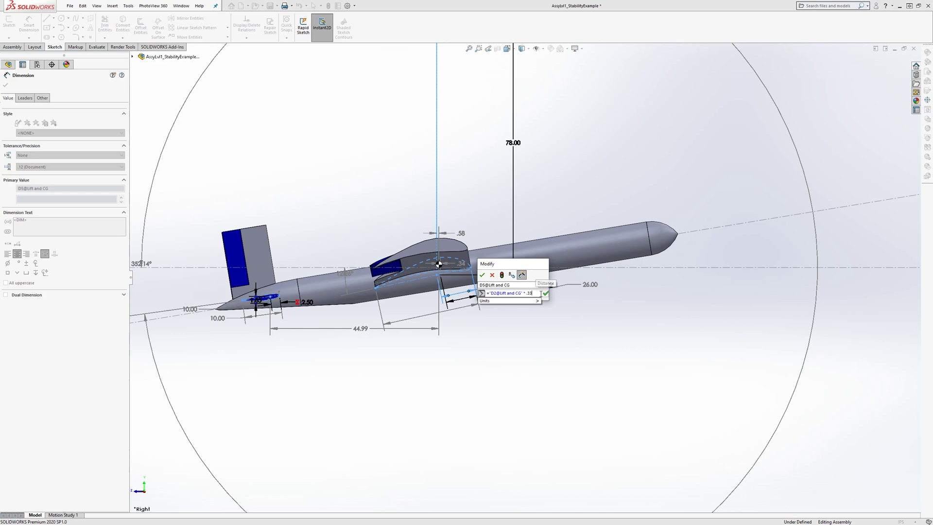
text(8)
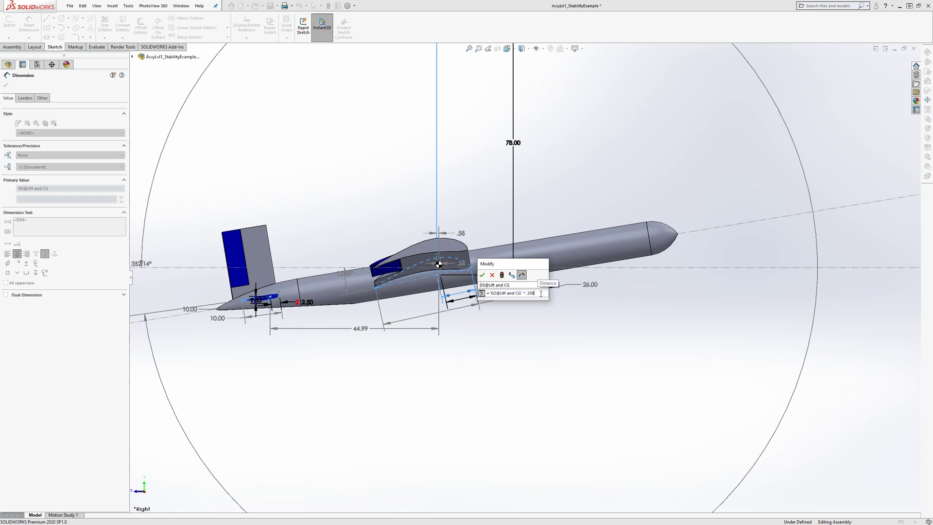
key(Return)
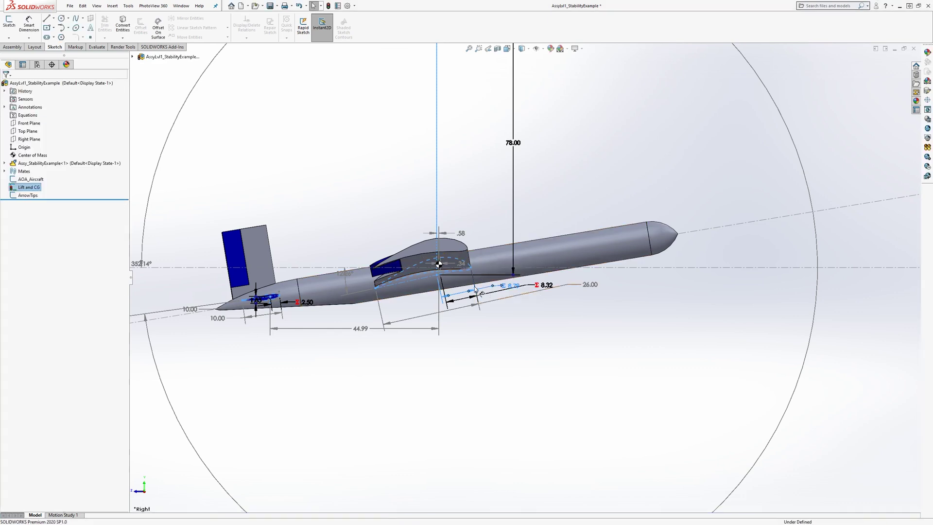
key(ctrl+b)
Check the wing lift in Excel, then set the vertical lift arrow's length in the Lift and CG sketch to 84 in and rebuild
double_click(23, 189)
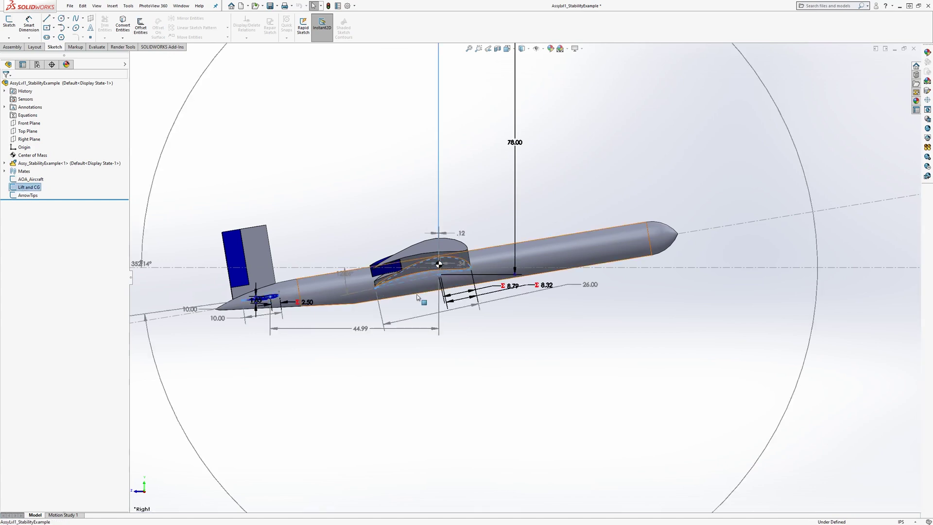
scroll(445, 305, down, 1)
scroll(446, 311, up, 5)
scroll(575, 182, down, 1)
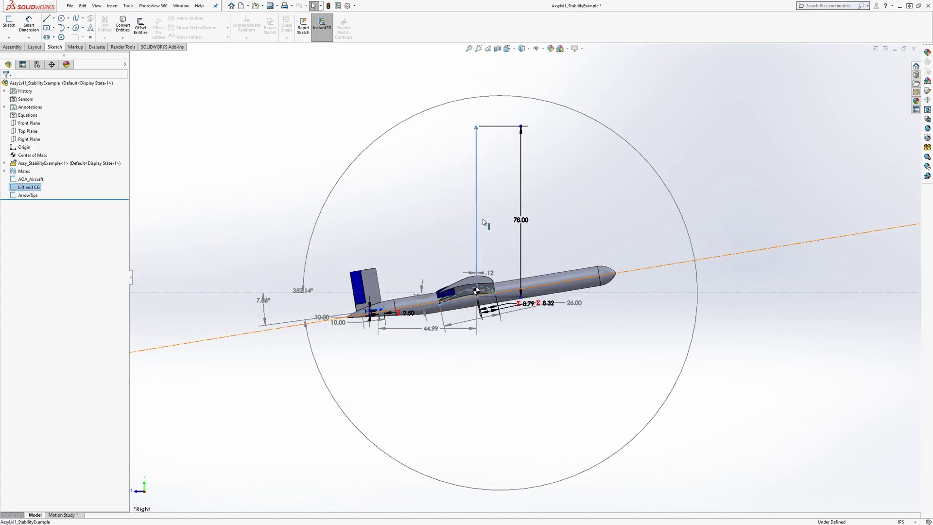
key(alt+Tab)
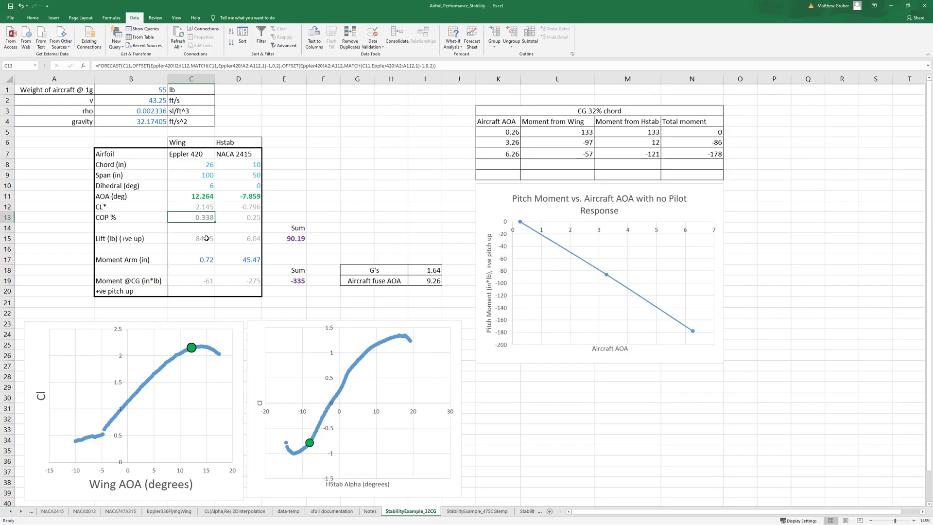
key(alt+Tab)
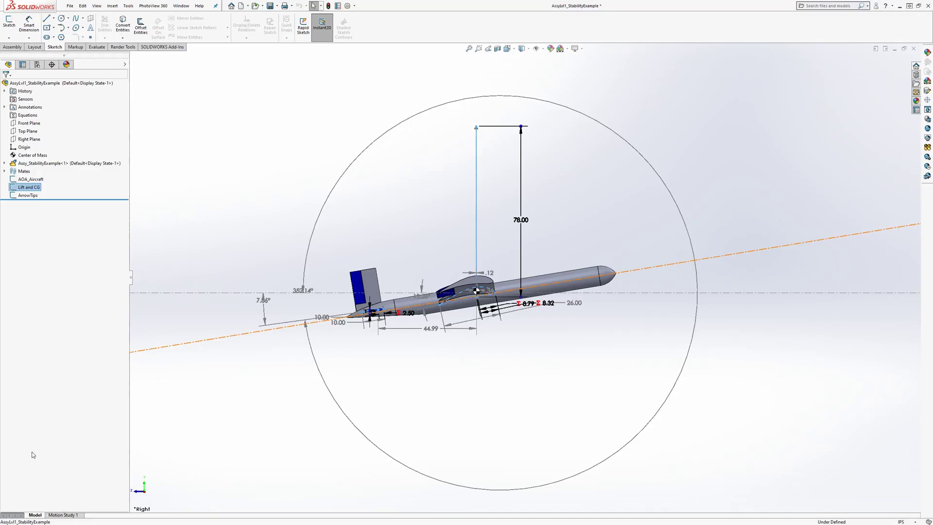
double_click(521, 219)
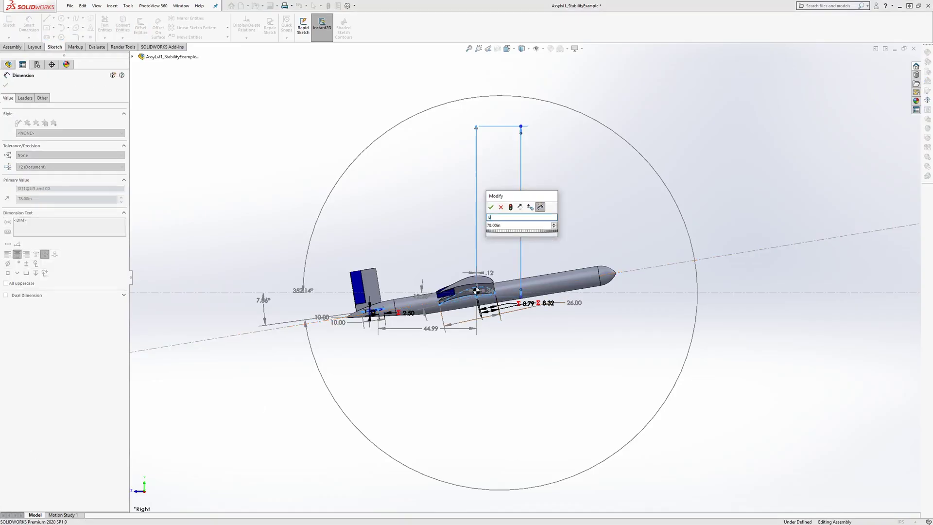
text(84@Lift and CG)
key(Return)
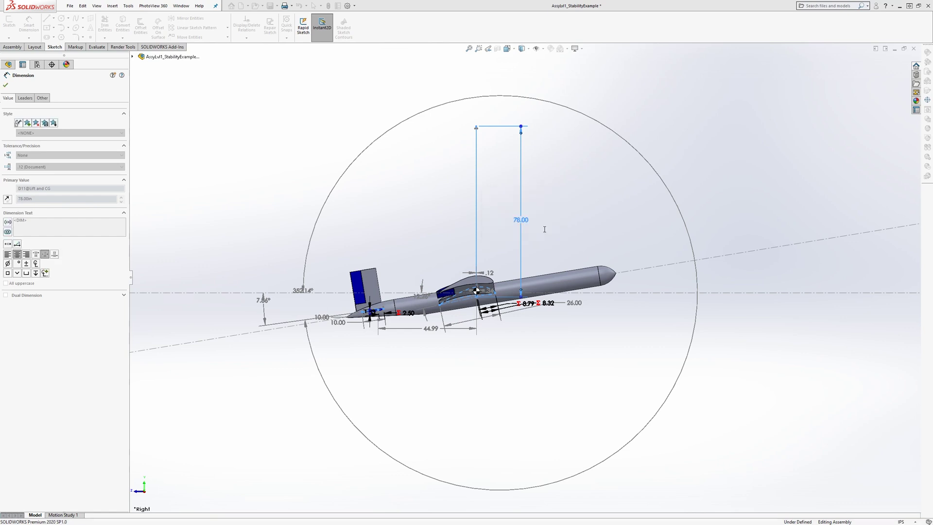
key(ctrl+b)
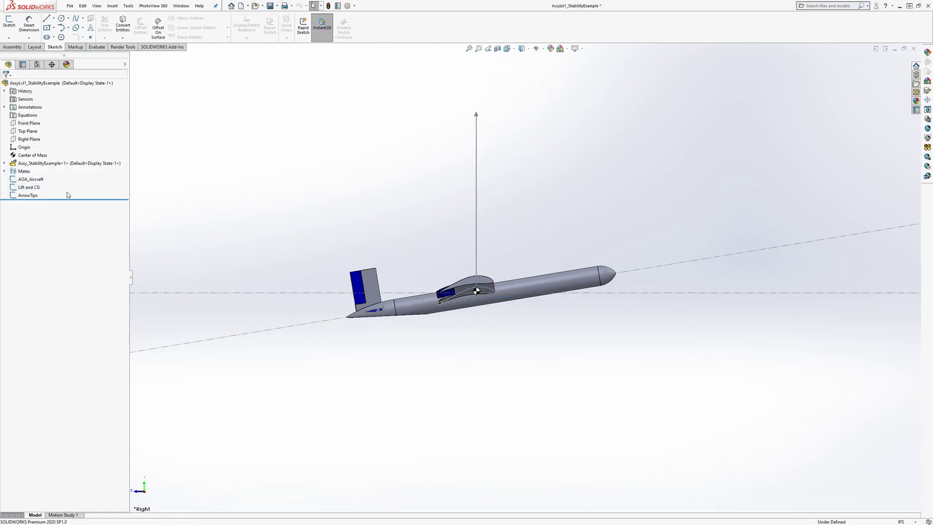
Examine the horizontal wing and Hstab moment arm dimensions from the CG in the Lift and CG sketch
double_click(30, 187)
scroll(542, 268, down, 2)
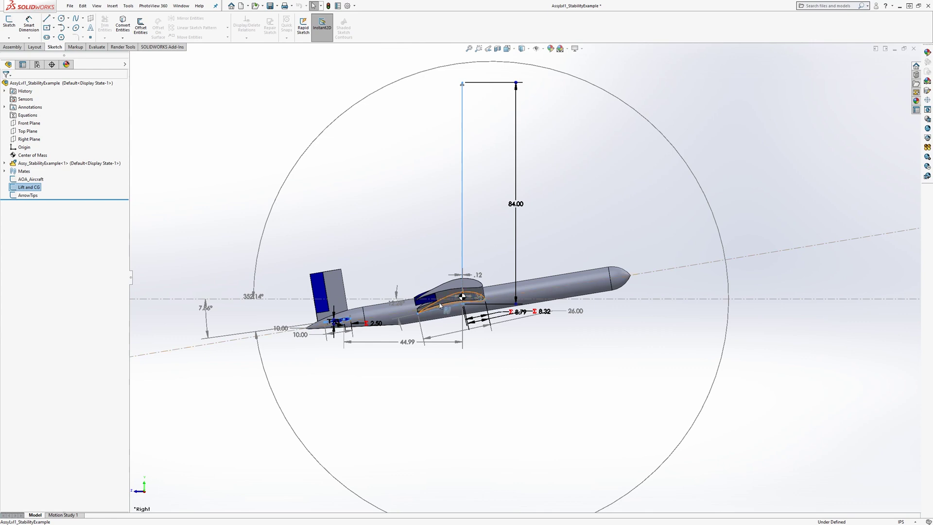
click(440, 306)
key(alt+Tab)
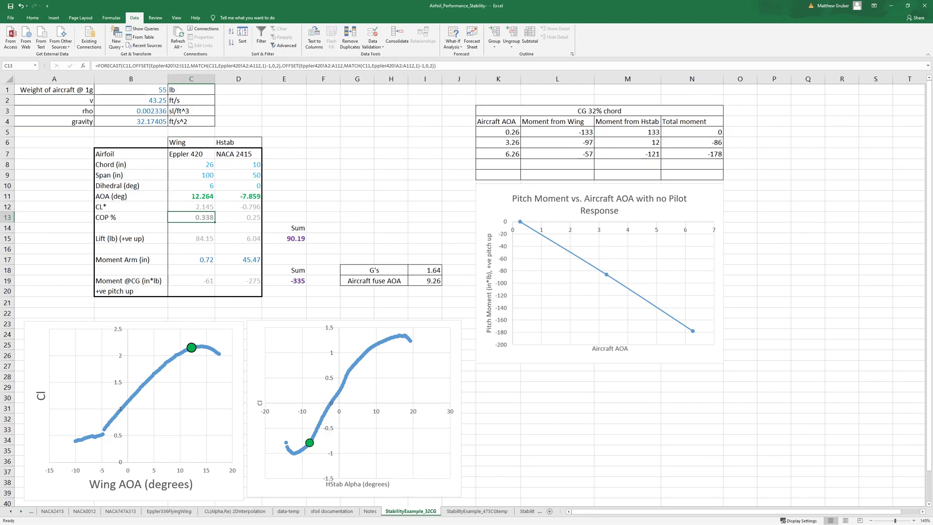
key(alt+Tab)
scroll(506, 328, down, 1)
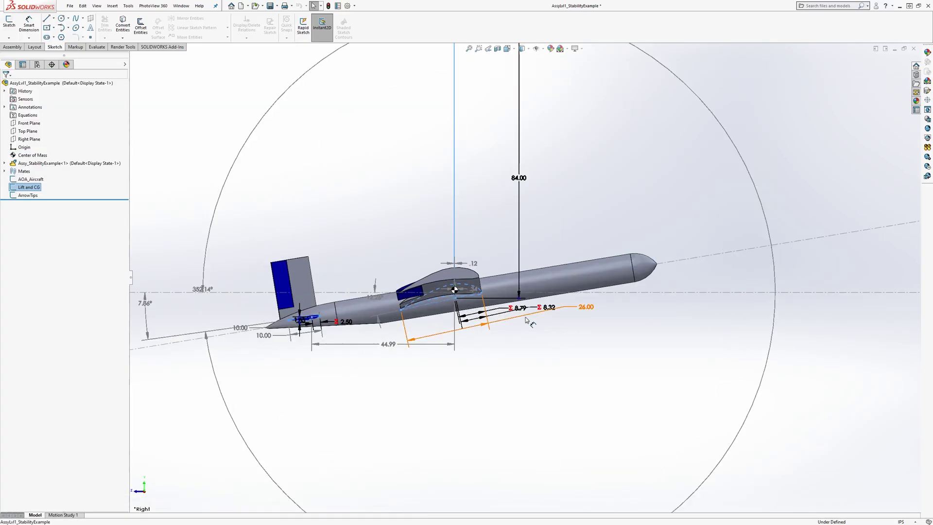
scroll(470, 267, down, 3)
scroll(463, 278, up, 5)
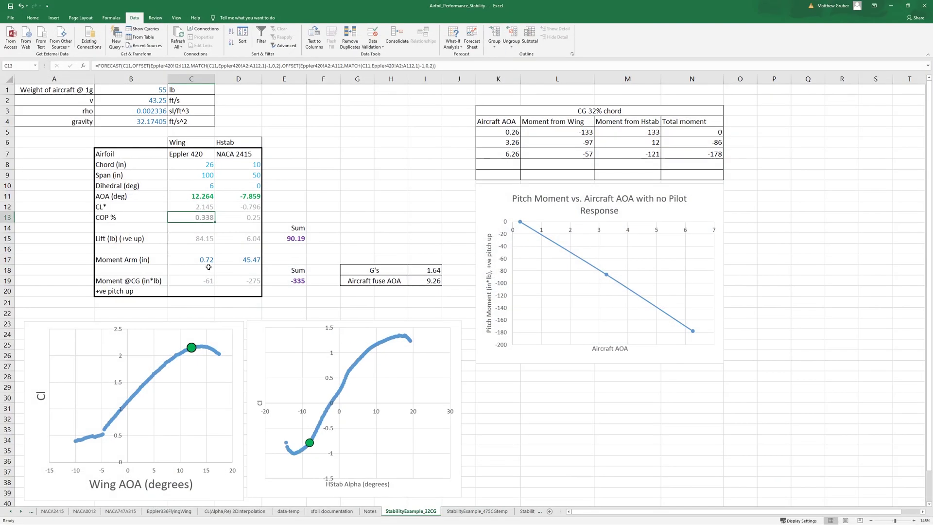
In Excel, set the wing moment arm in C17 to .12 and the Hstab moment arm in D17 to 44.99
click(205, 261)
text(.12)
key(Tab)
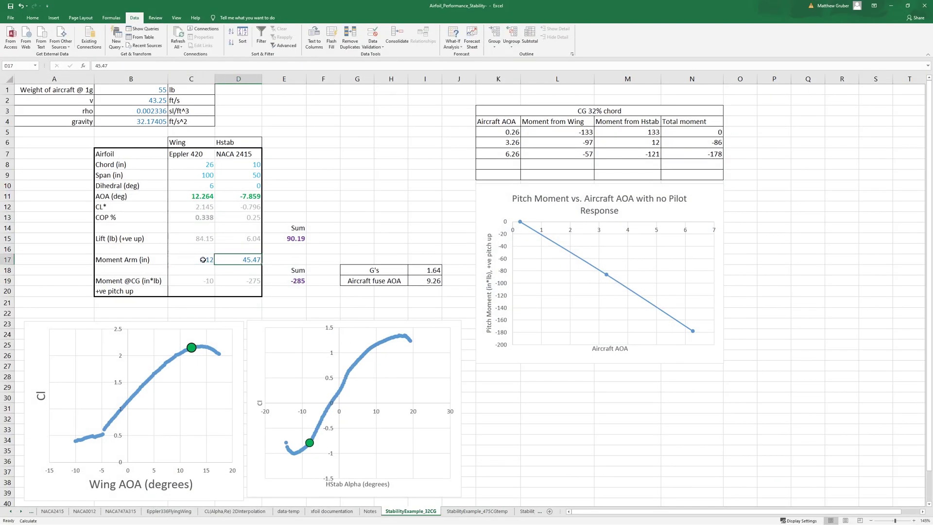
key(BackSpace)
key(BackSpace)
key(BackSpace)
key(BackSpace)
key(BackSpace)
text(44.99)
key(Return)
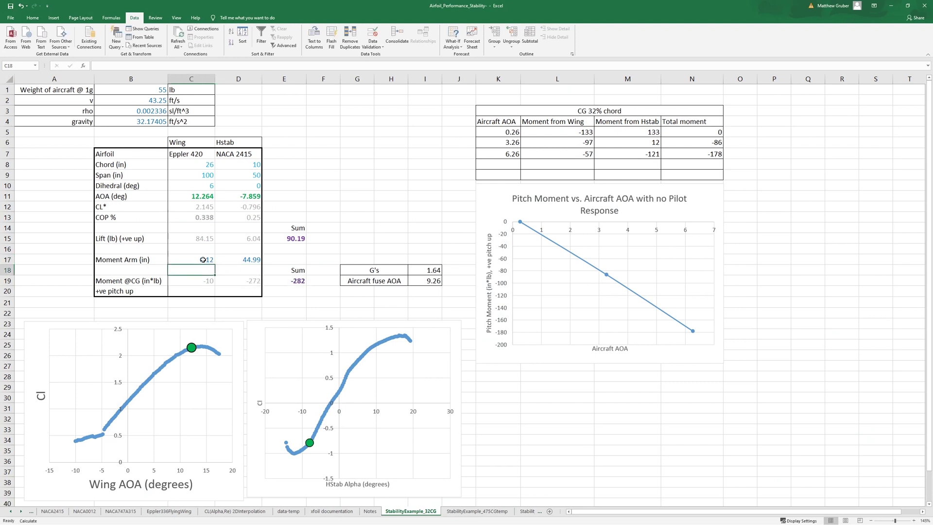
Fill row 8 of the CG 32% chord table with aircraft AOA 9.26, wing moment -10, Hstab moment -272 and total moment -282
click(509, 164)
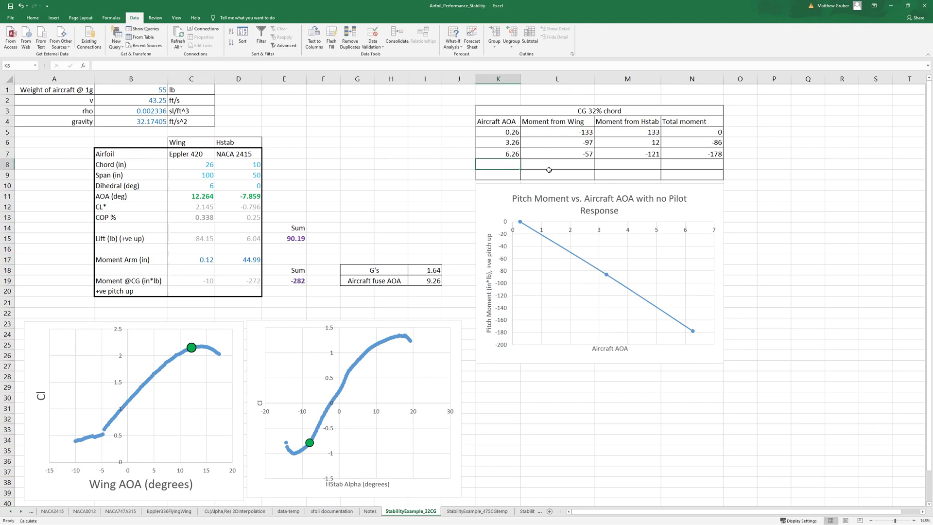
text(9.26)
click(550, 171)
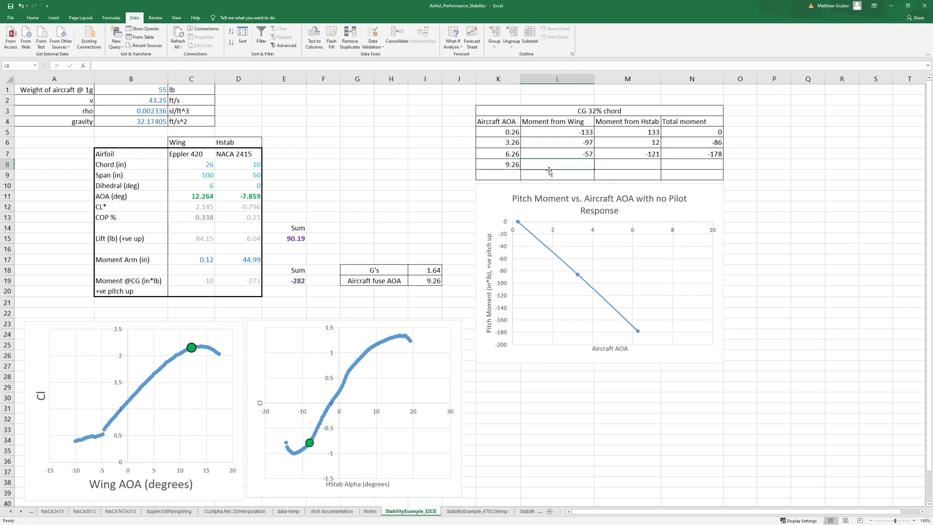
text(-10)
key(Tab)
text(-)
key(Tab)
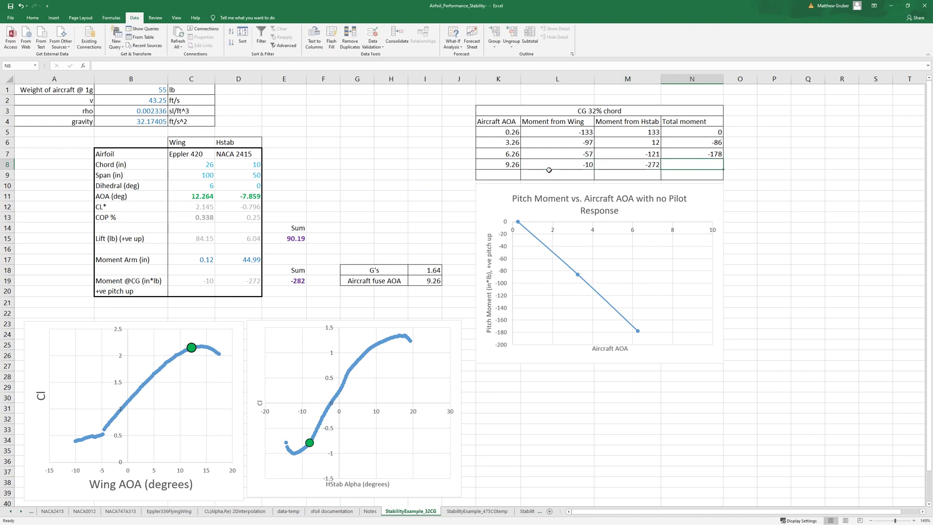
text(-282)
key(Return)
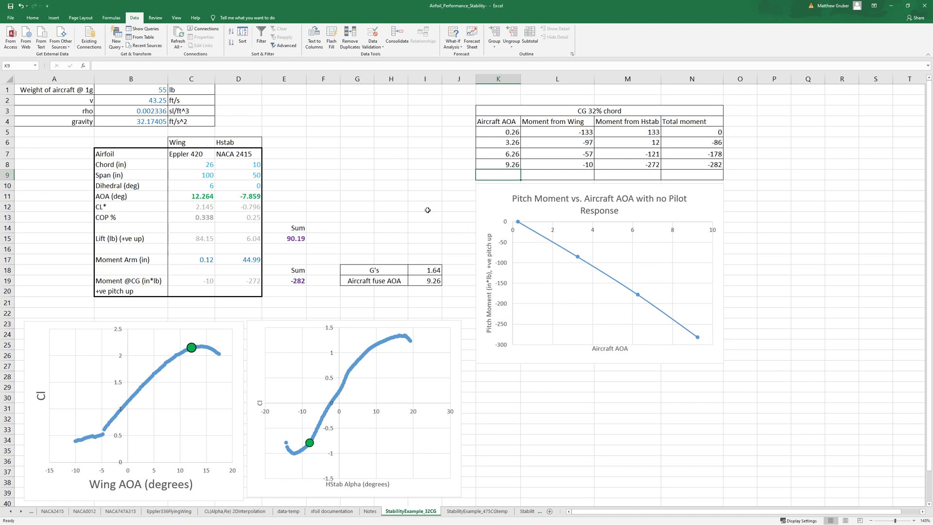
Change the wing AOA increment in C11 to +12 and the Hstab AOA increment in D11 to -12
click(201, 197)
click(154, 64)
key(BackSpace)
text(12)
key(Tab)
click(154, 63)
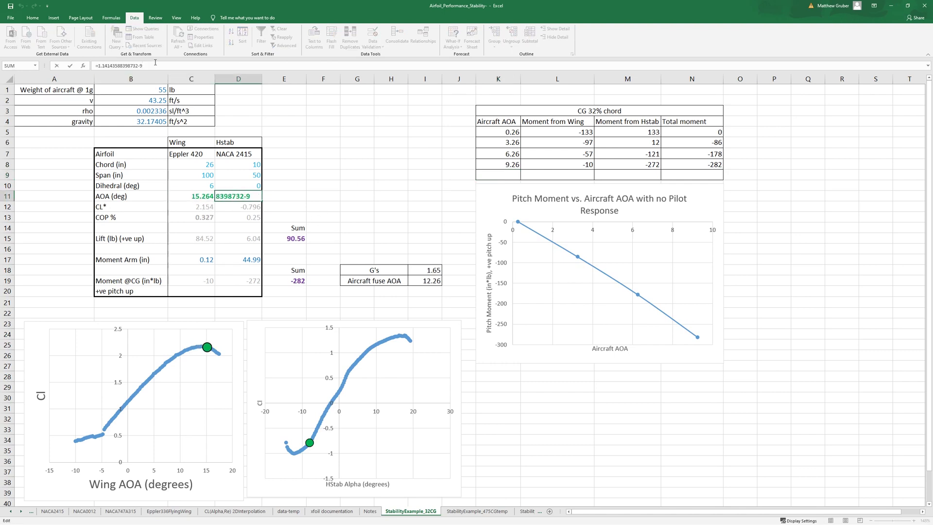
key(BackSpace)
text(12)
key(Return)
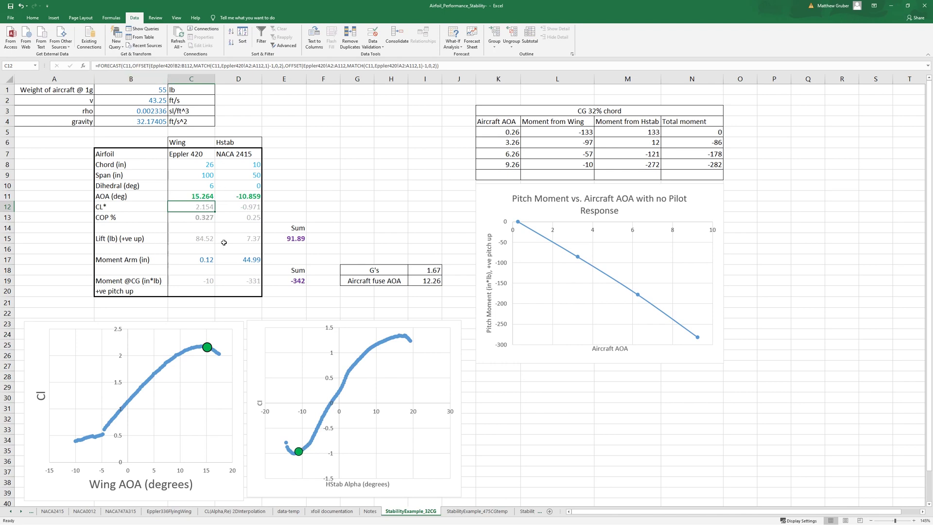
Check the wing COP % in C13, then switch to SOLIDWORKS, set the AOA_Aircraft sketch angle to 12.26° and rebuild
click(207, 220)
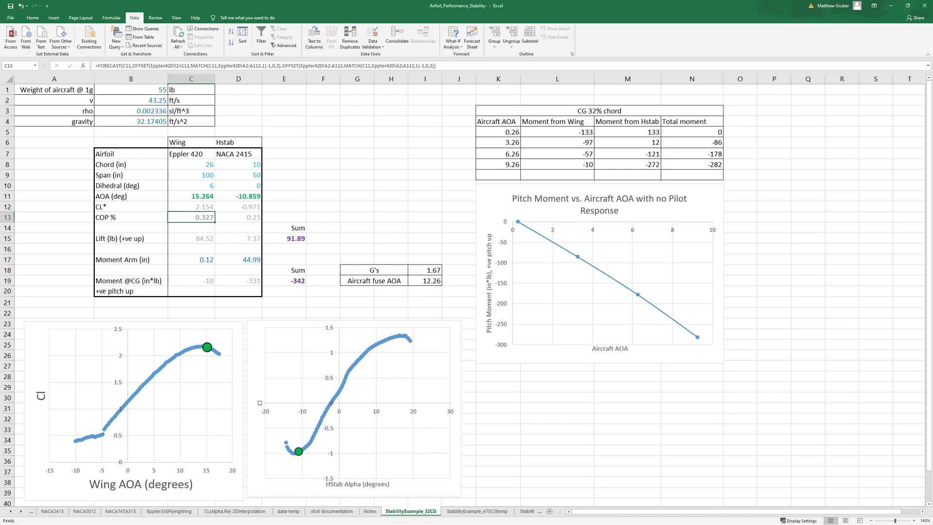
key(alt+Tab)
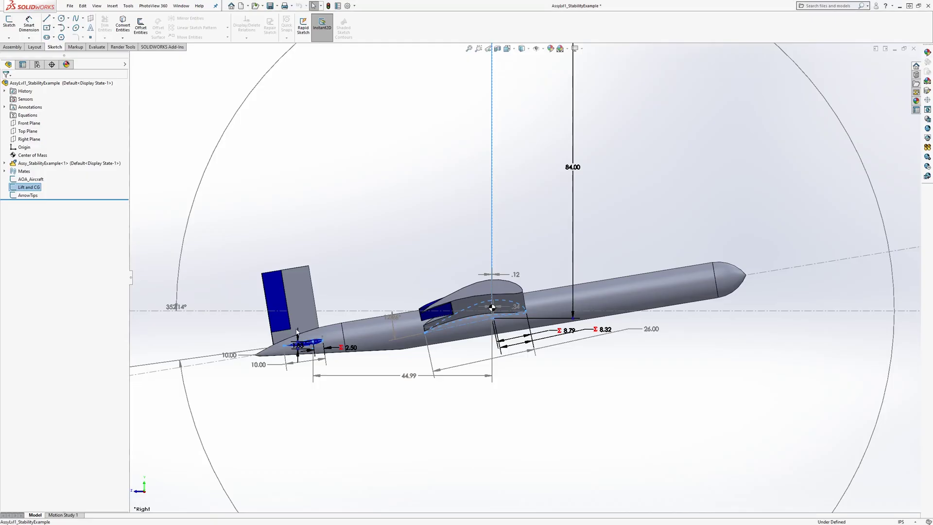
click(33, 180)
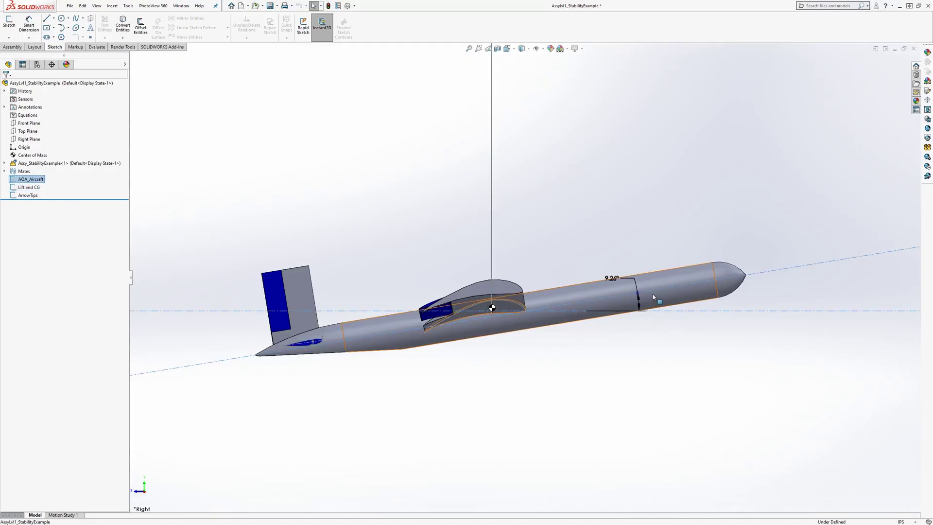
double_click(613, 276)
text(12.1)
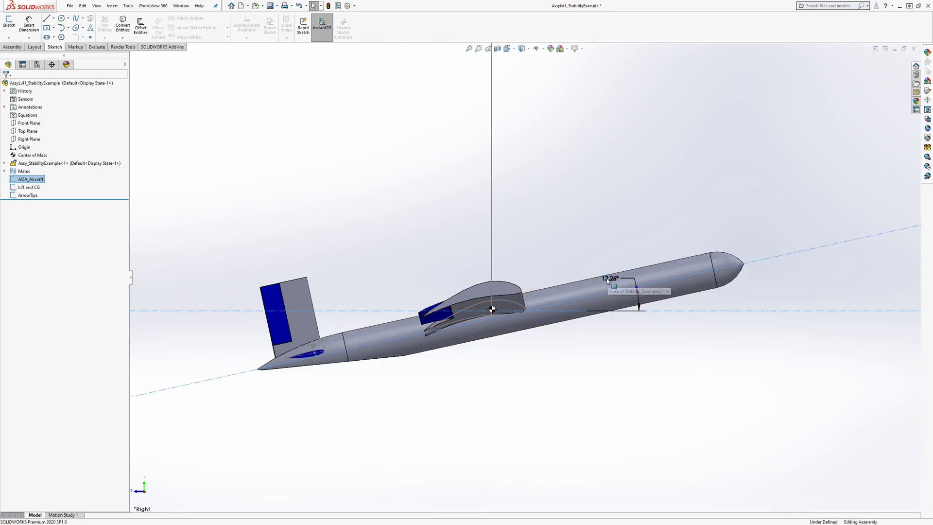
key(Return)
Set the wing lift position equation factor in the Lift and CG sketch to .327, rebuild and redisplay the sketch dimensions
click(41, 188)
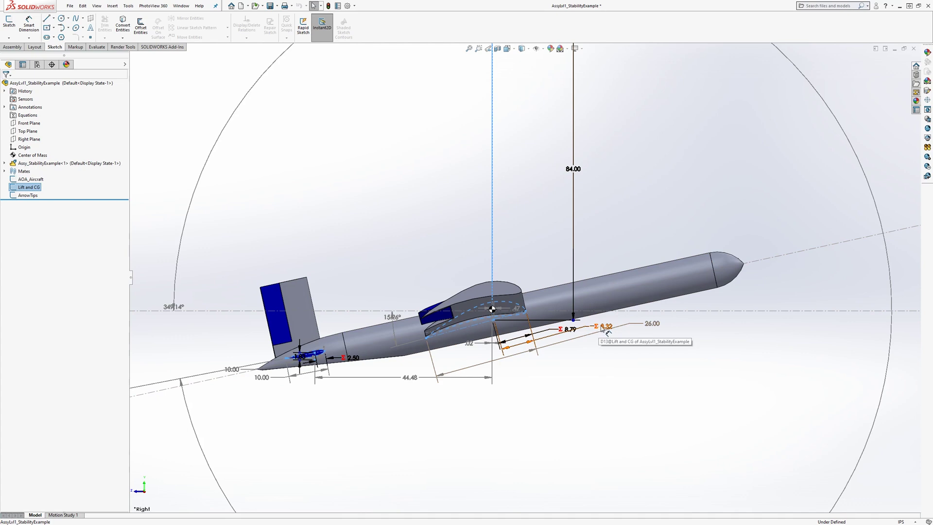
click(573, 329)
double_click(569, 330)
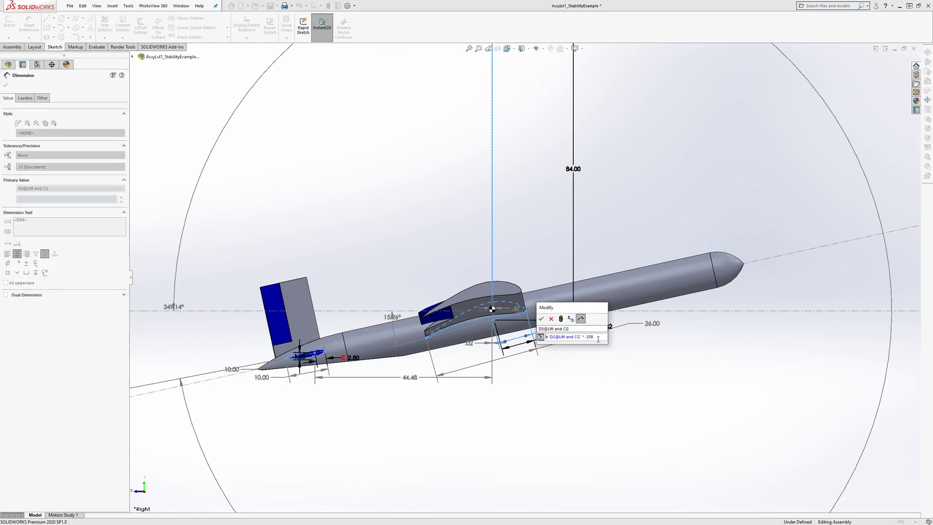
key(BackSpace)
key(BackSpace)
text(27)
click(605, 338)
click(607, 342)
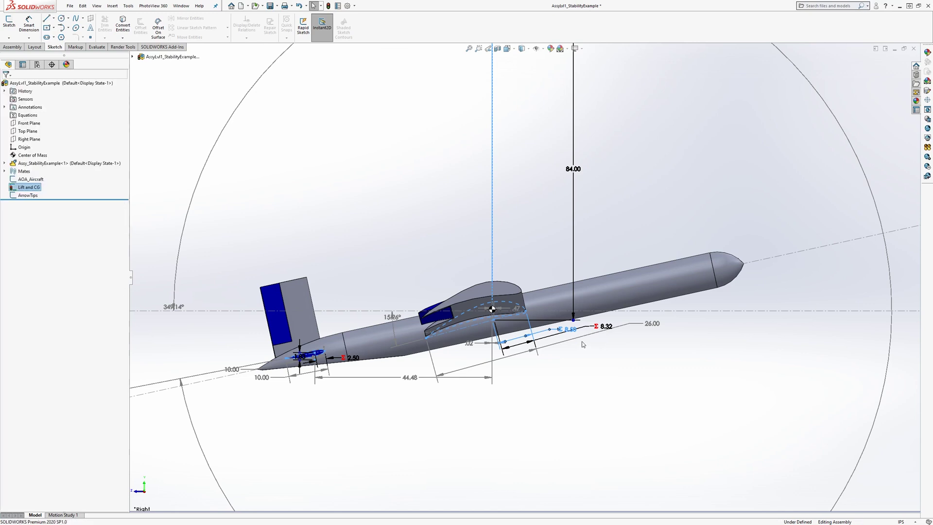
click(28, 187)
scroll(443, 308, down, 5)
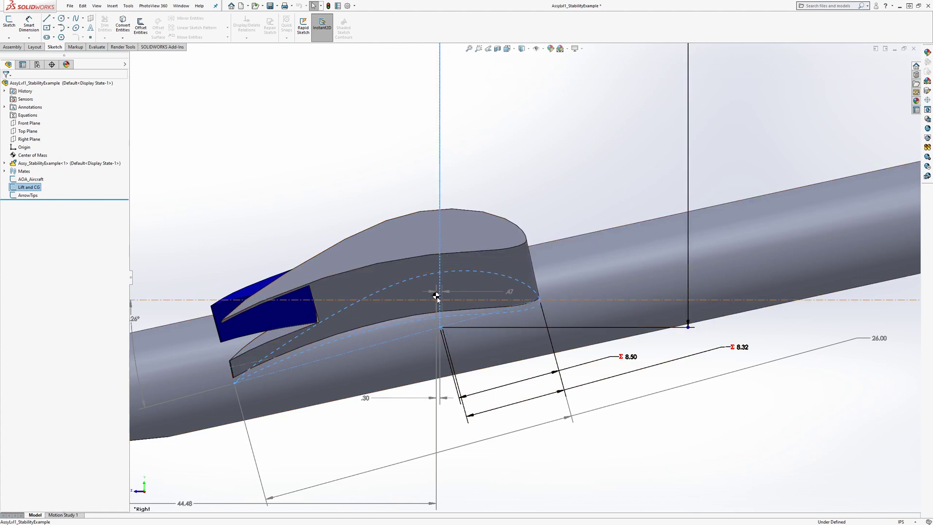
Examine the wing and Hstab moment arm dimensions of the Lift and CG sketch on the pitched aircraft
scroll(501, 298, up, 1)
scroll(500, 298, up, 5)
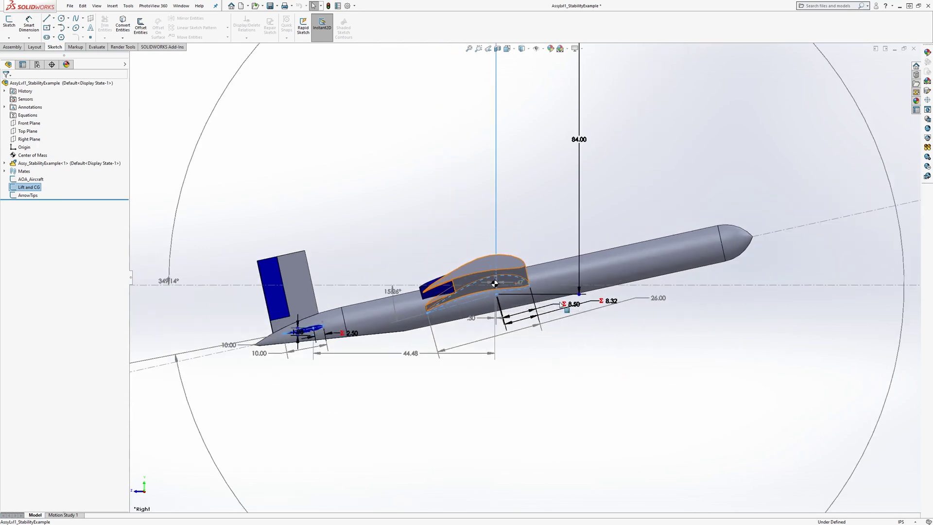
scroll(472, 303, down, 3)
click(474, 325)
scroll(501, 358, up, 1)
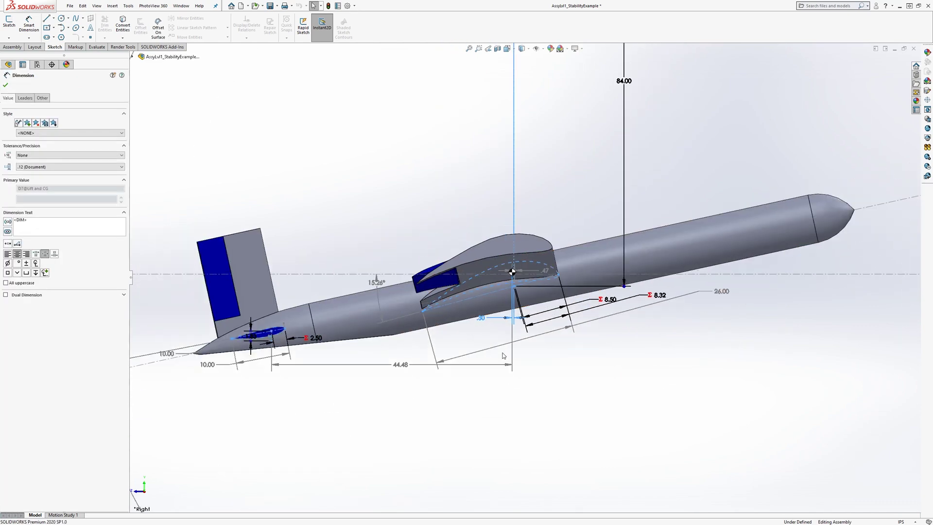
scroll(504, 356, up, 3)
scroll(511, 343, down, 2)
scroll(520, 332, up, 2)
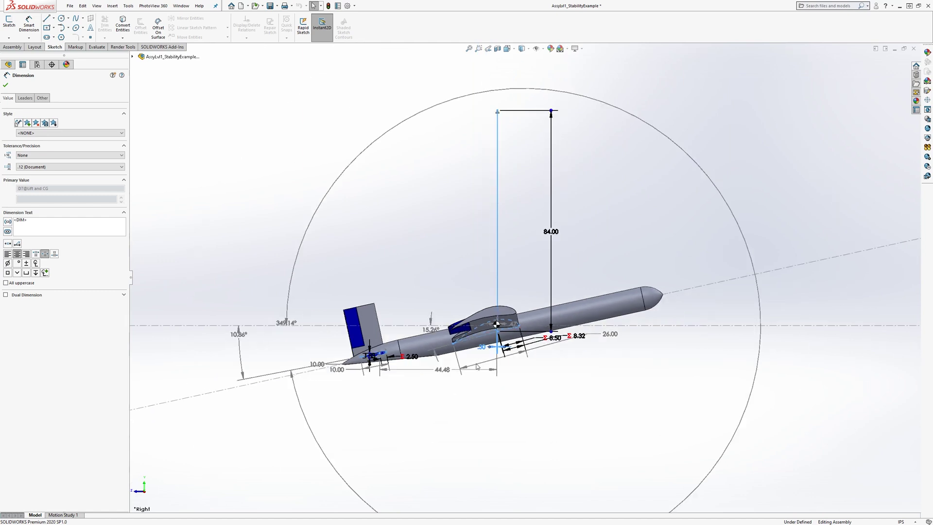
scroll(476, 367, down, 1)
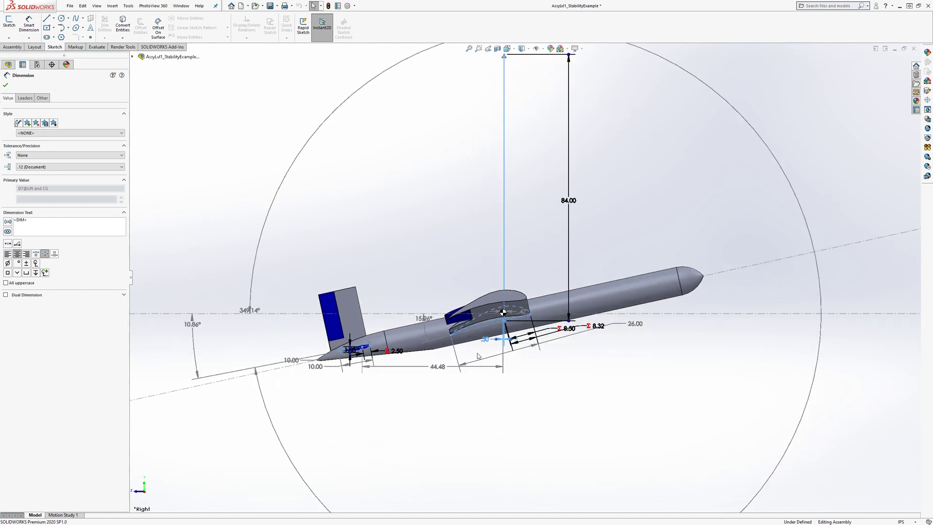
scroll(594, 387, up, 1)
scroll(594, 387, down, 1)
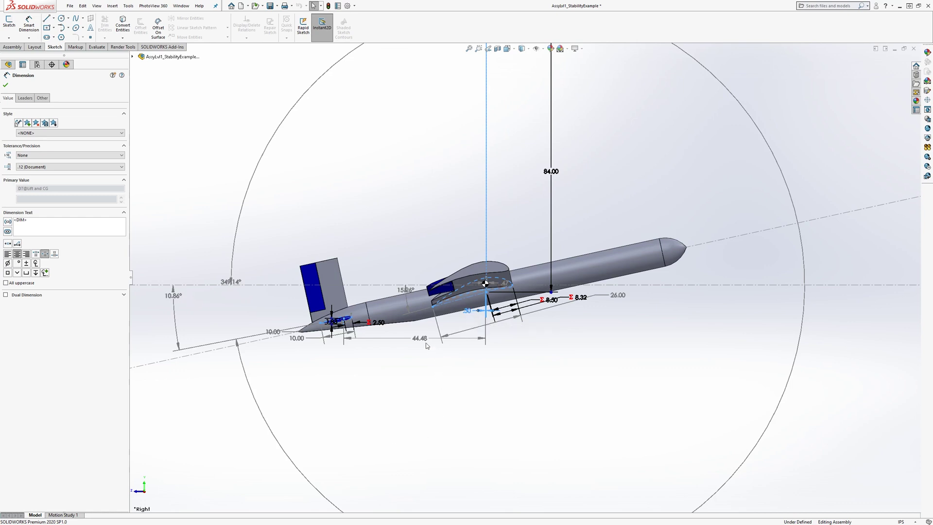
Switch to Excel and set the wing moment arm in C17 to -0.30 and the Hstab moment arm in D17 to 44.88
key(alt+Tab)
click(268, 278)
click(204, 260)
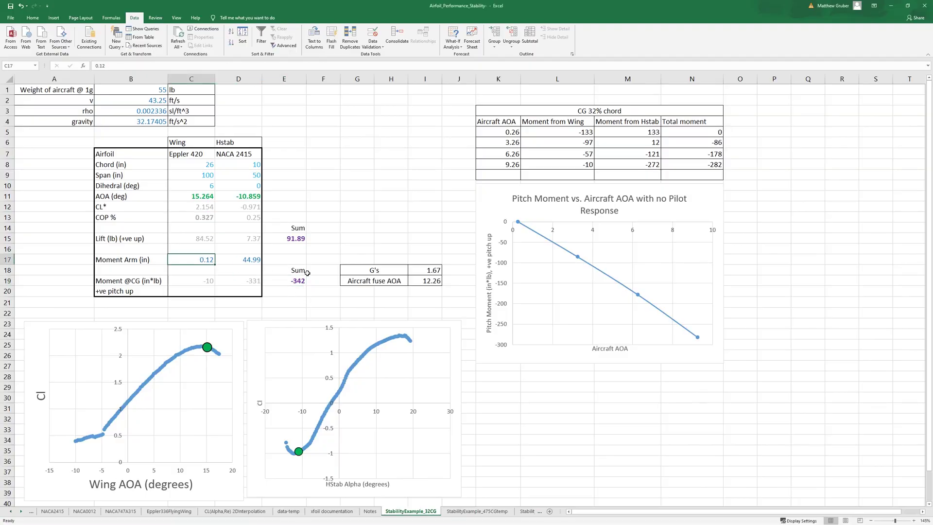
text(-.30)
key(Tab)
text(44.88)
key(Return)
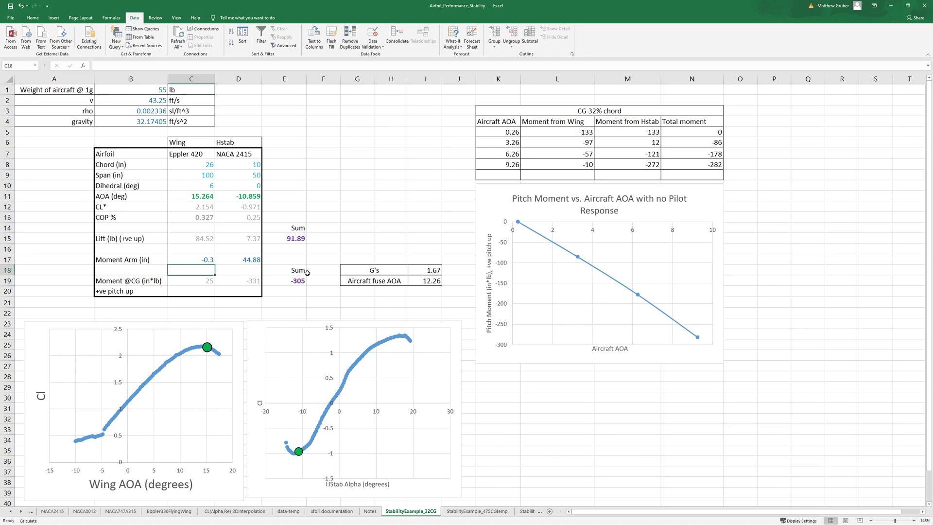
Fill row 9 of the CG 32% chord table with aircraft AOA 12.26, wing moment 25, Hstab moment -331 and total moment -305
click(495, 174)
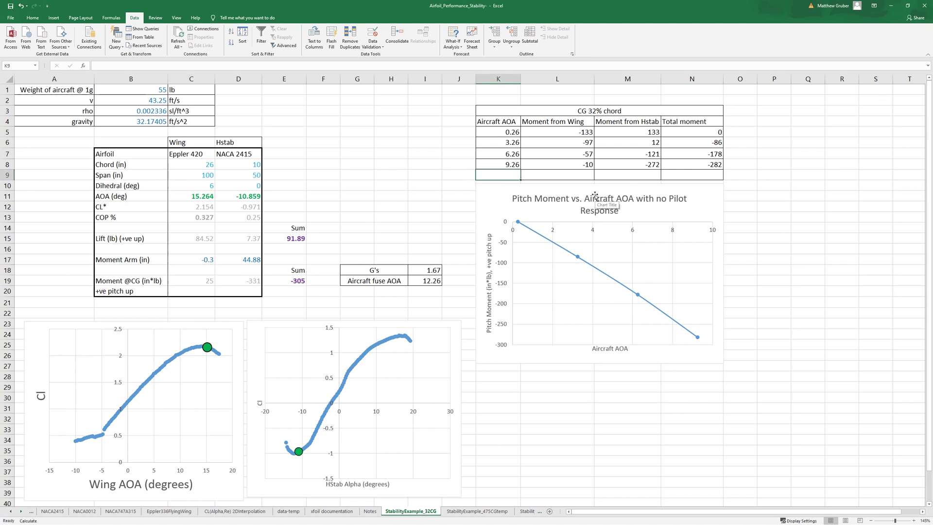
text(12.26)
key(Tab)
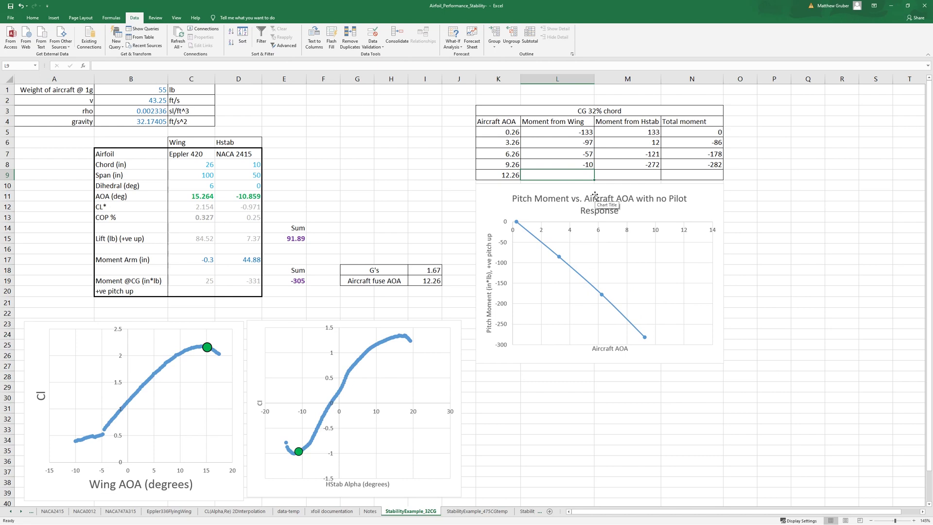
text(25)
key(Tab)
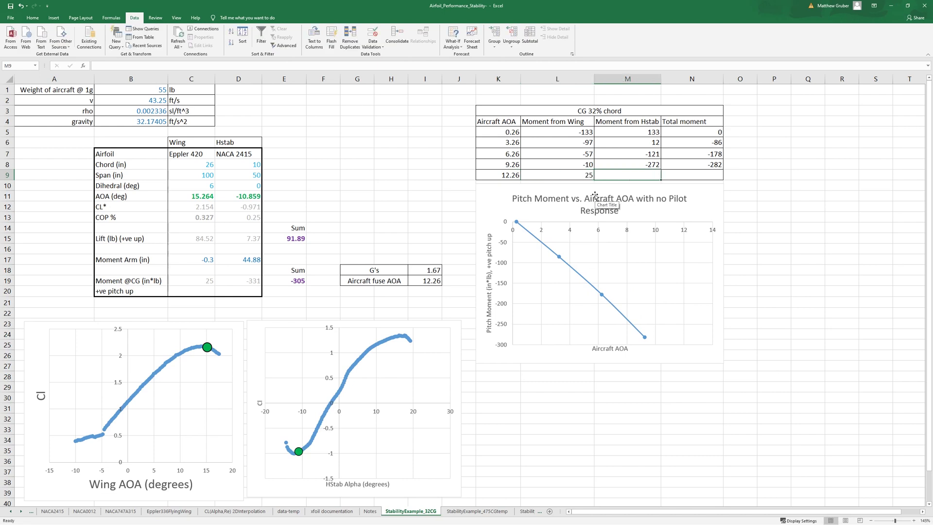
text(-331)
key(Tab)
text(-305)
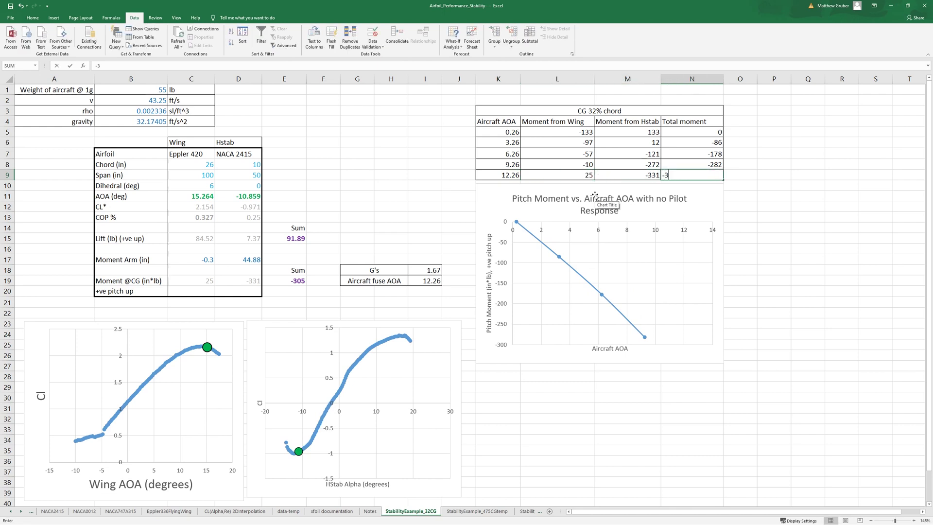
key(Return)
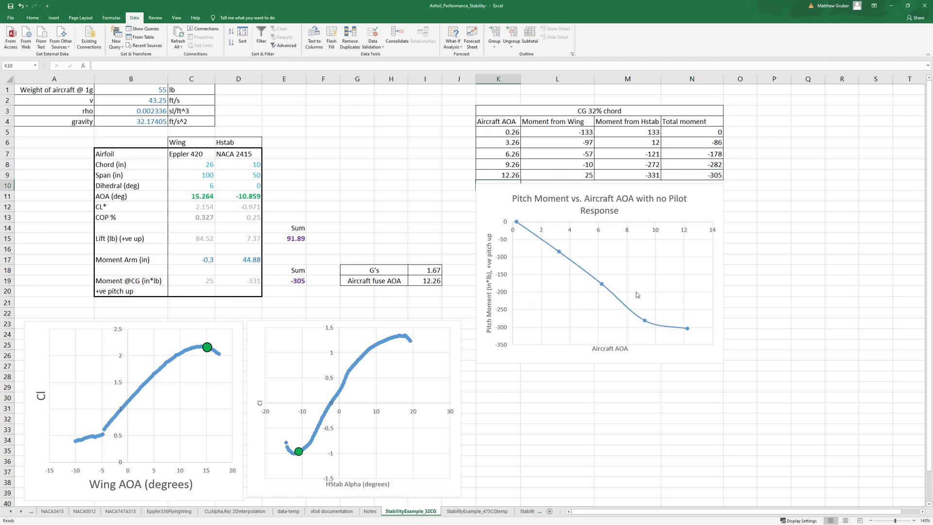
Examine the pitch moment curve against aircraft AOA in the chart below the CG 32% chord table
click(362, 204)
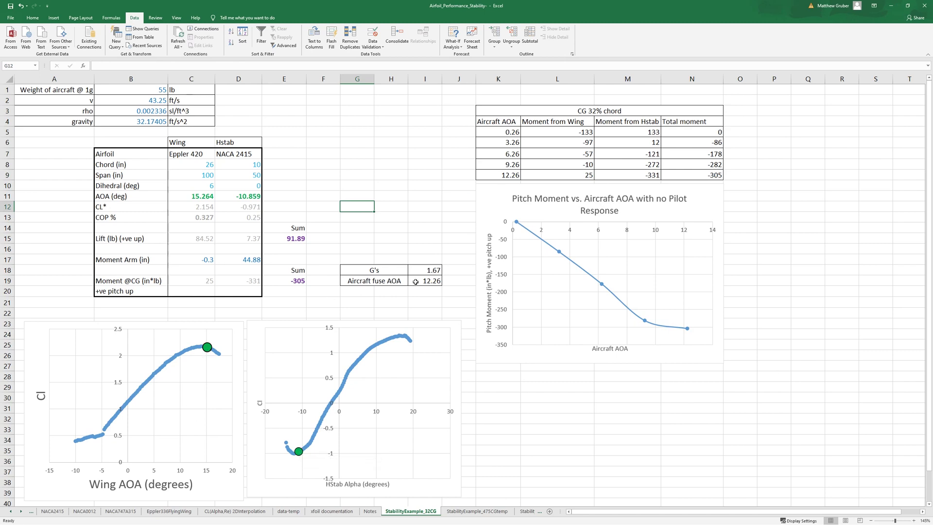
click(426, 239)
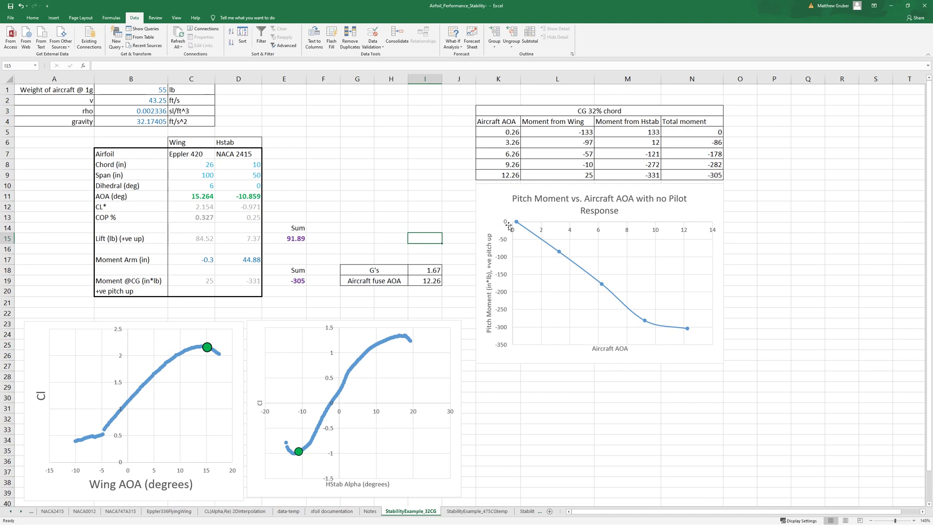
mouse_move(518, 225)
mouse_move(548, 246)
mouse_move(516, 223)
click(579, 268)
click(774, 280)
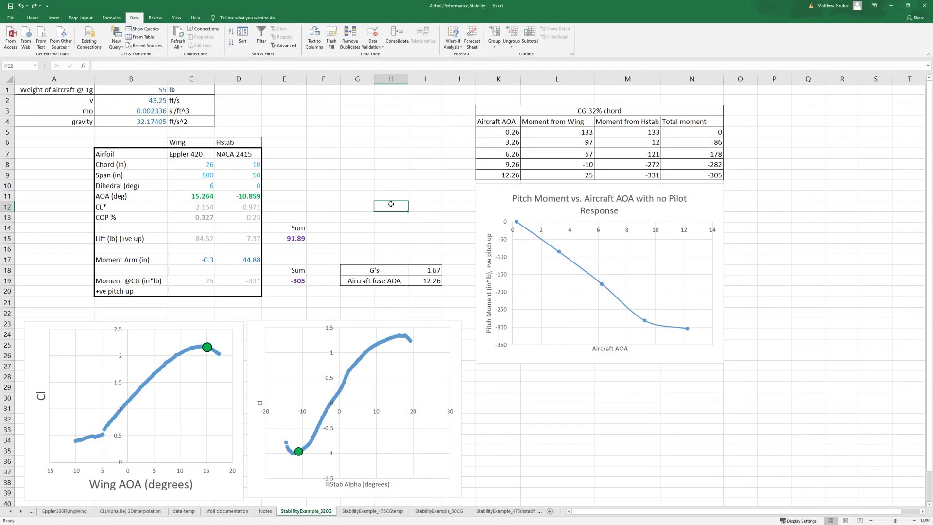
Append "32% CG" to the title of the pitch moment chart
click(386, 226)
key(Up)
key(Up)
key(Up)
double_click(611, 211)
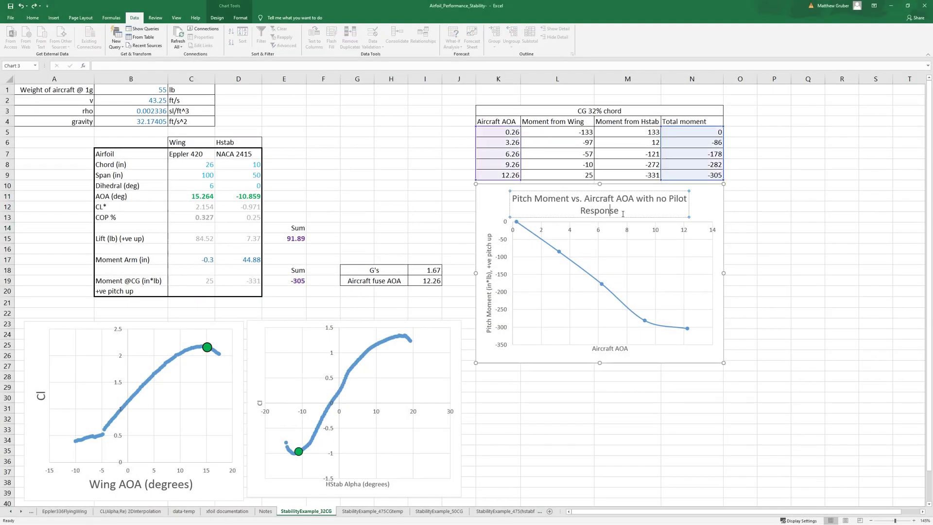
text(32% CG)
click(421, 187)
click(373, 160)
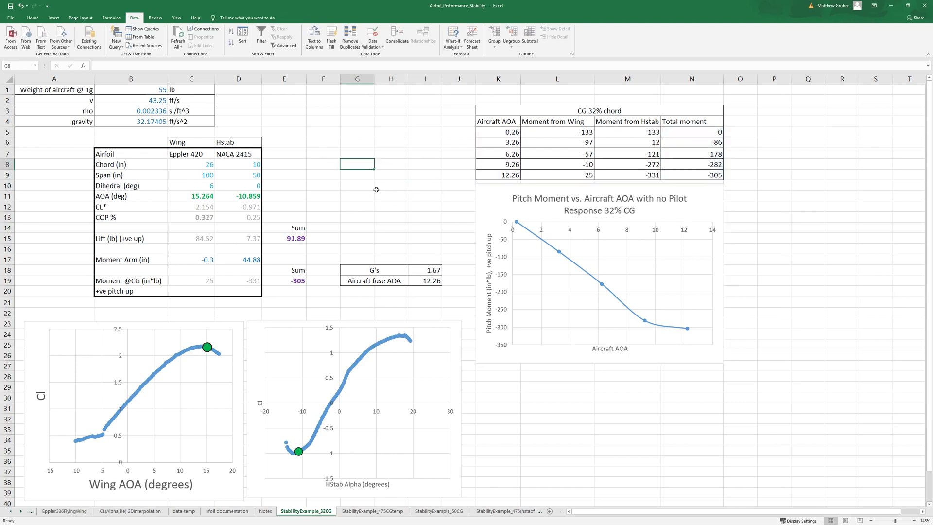
Remove the +12 increment from the wing AOA in C11 and the -12 increment from the Hstab AOA in D11
click(175, 201)
click(163, 67)
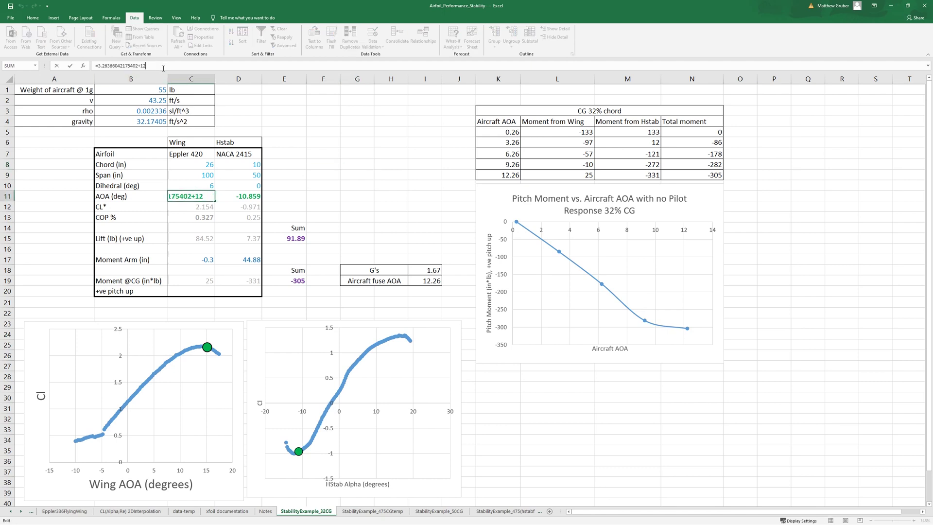
key(BackSpace)
key(BackSpace)
key(BackSpace)
key(Tab)
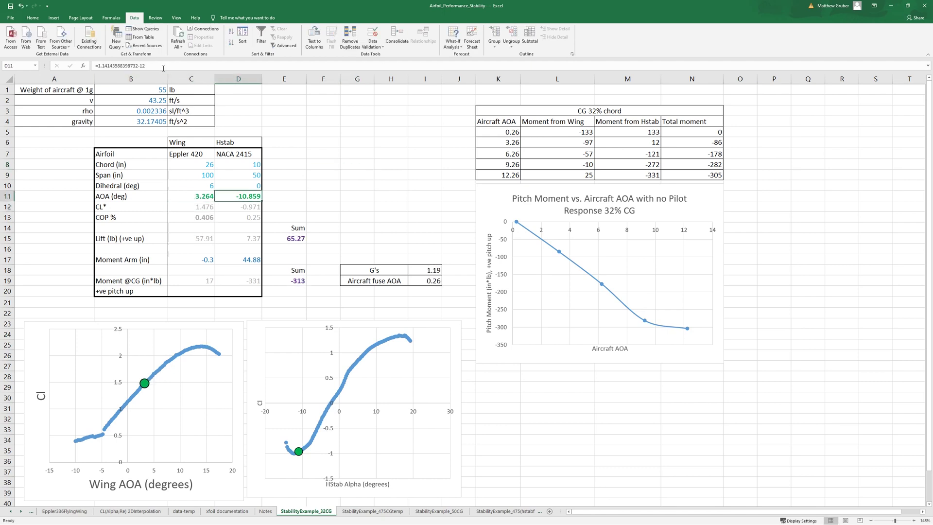
click(163, 68)
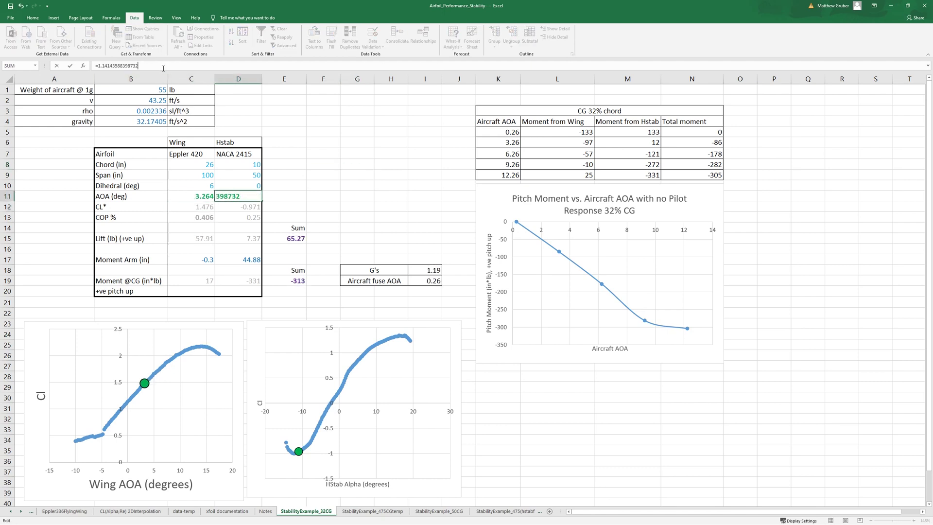
key(Return)
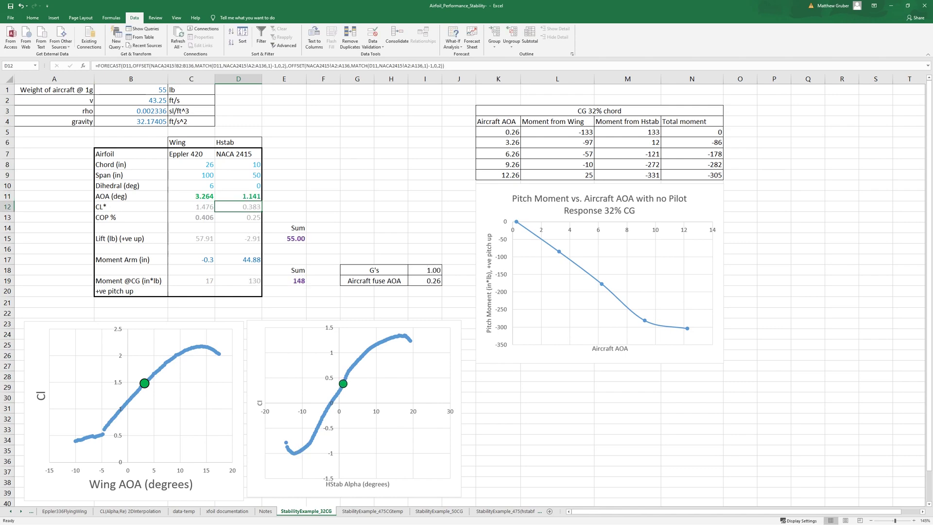
Switch to SOLIDWORKS, set the AOA_Aircraft sketch angle to 0.26° and rebuild the assembly
key(alt+Tab)
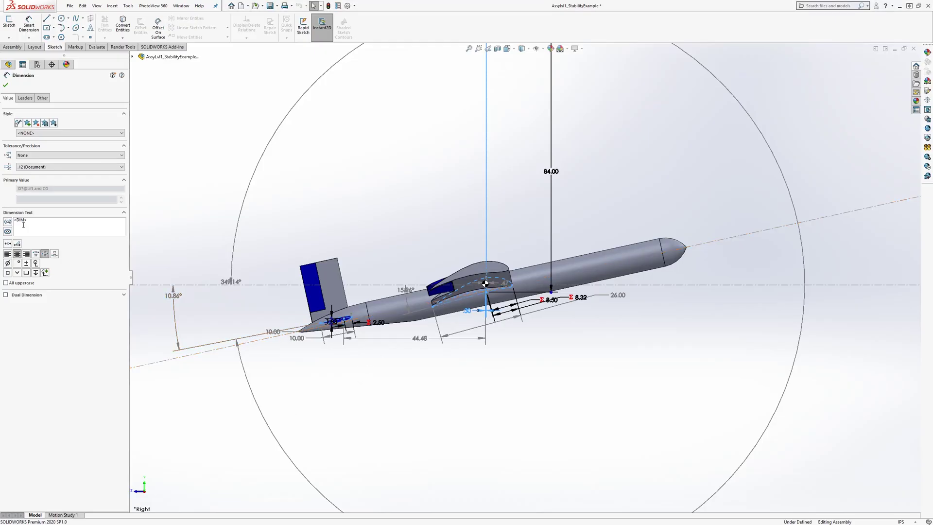
click(5, 84)
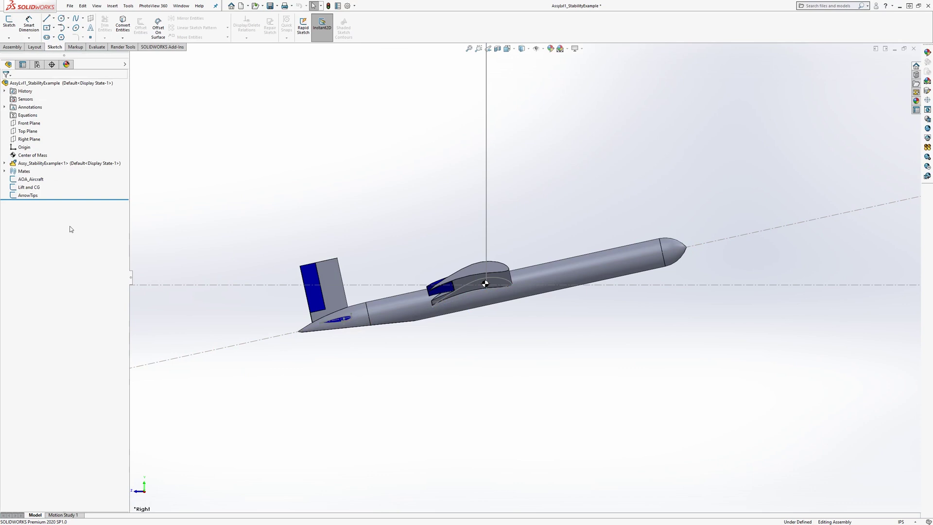
click(30, 178)
double_click(587, 271)
text(0.25)
key(Return)
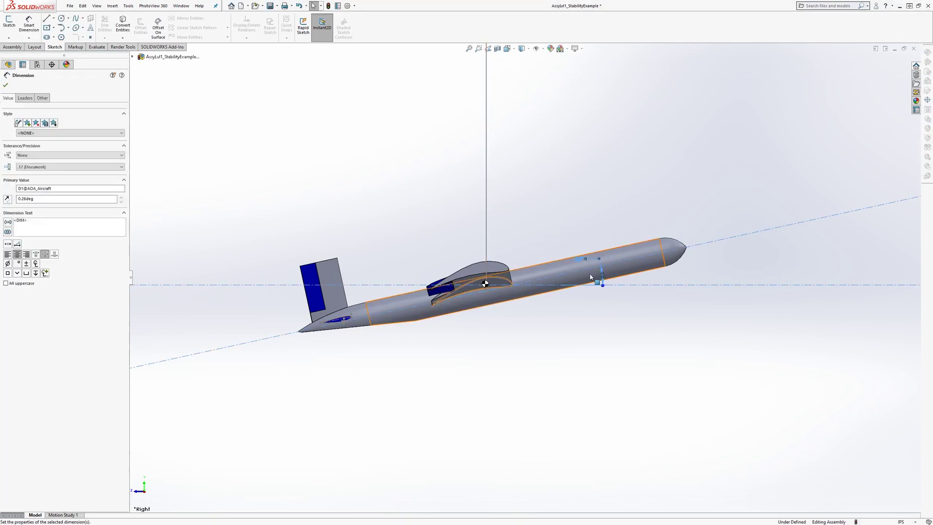
key(ctrl+b)
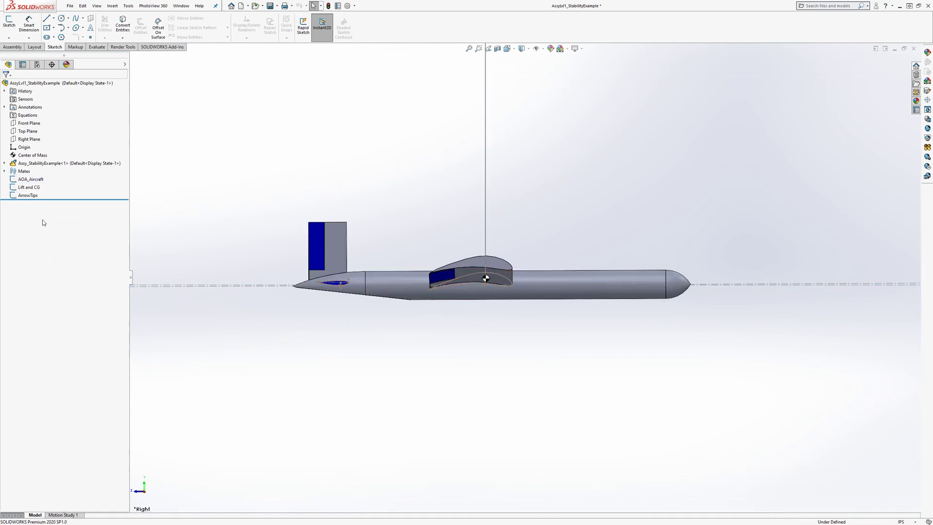
Check the wing COP % in C13 of the Excel sheet, then return to SOLIDWORKS and display the Lift and CG sketch dimensions
key(alt+Tab)
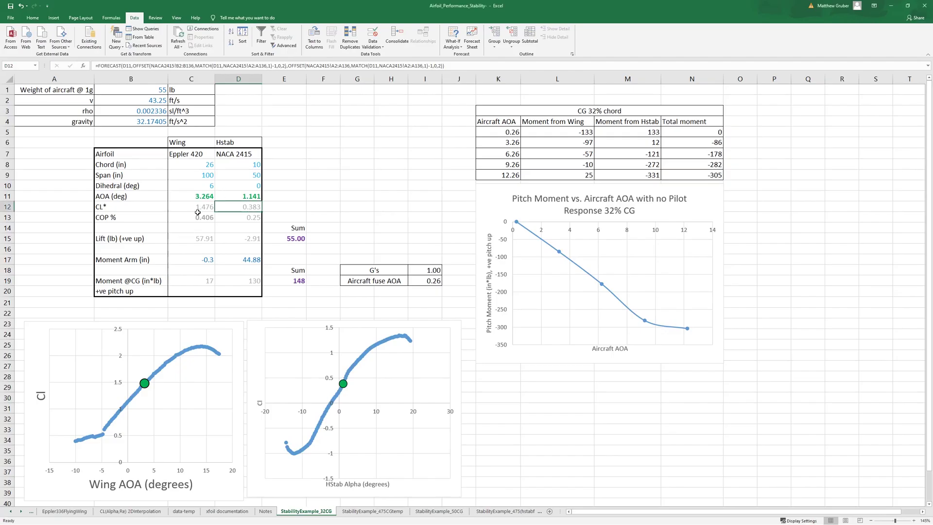
click(199, 217)
key(alt+Tab)
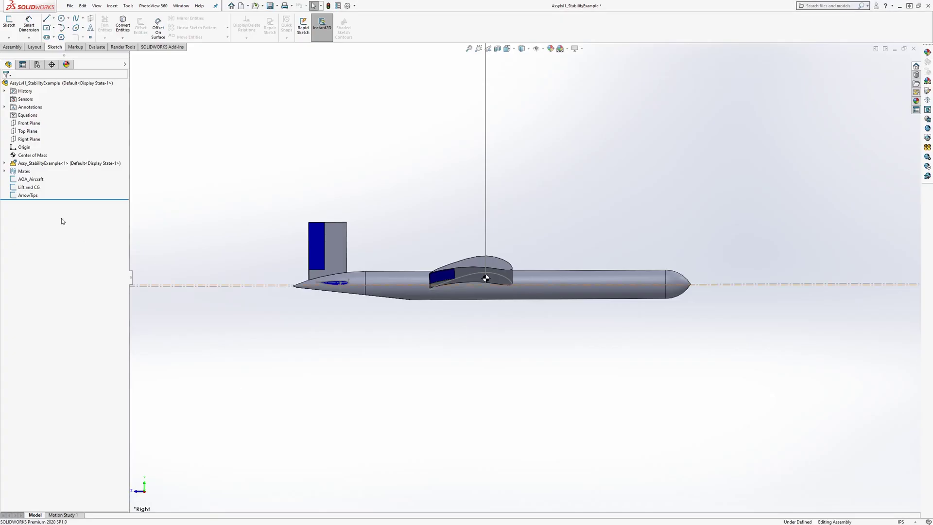
double_click(29, 187)
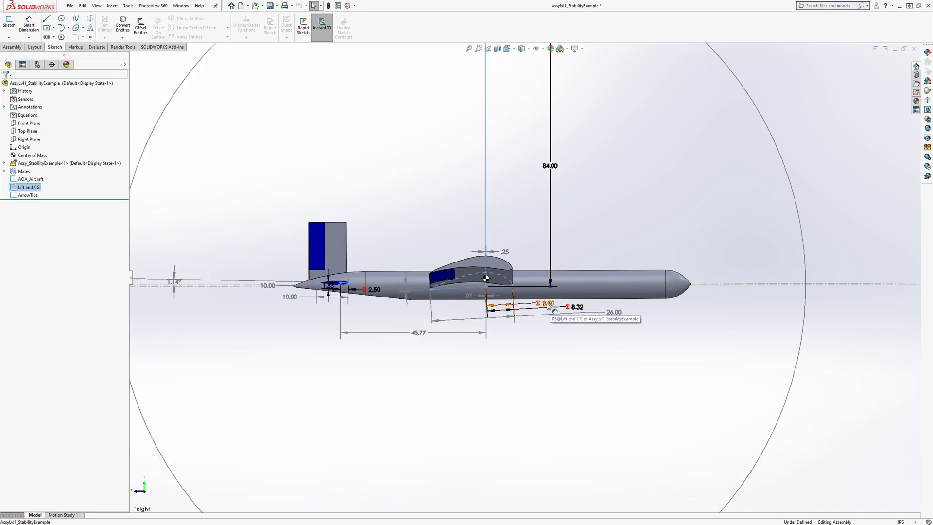
Set the wing lift position equation factor in the Lift and CG sketch to .406, rebuild and redisplay the sketch dimensions
double_click(548, 303)
click(568, 312)
key(BackSpace)
key(BackSpace)
key(BackSpace)
text(4)
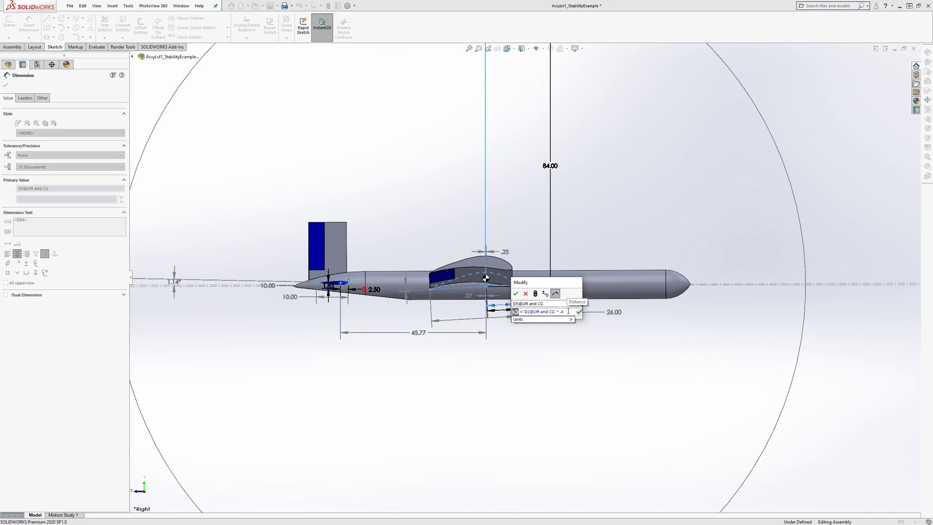
text(06)
key(Return)
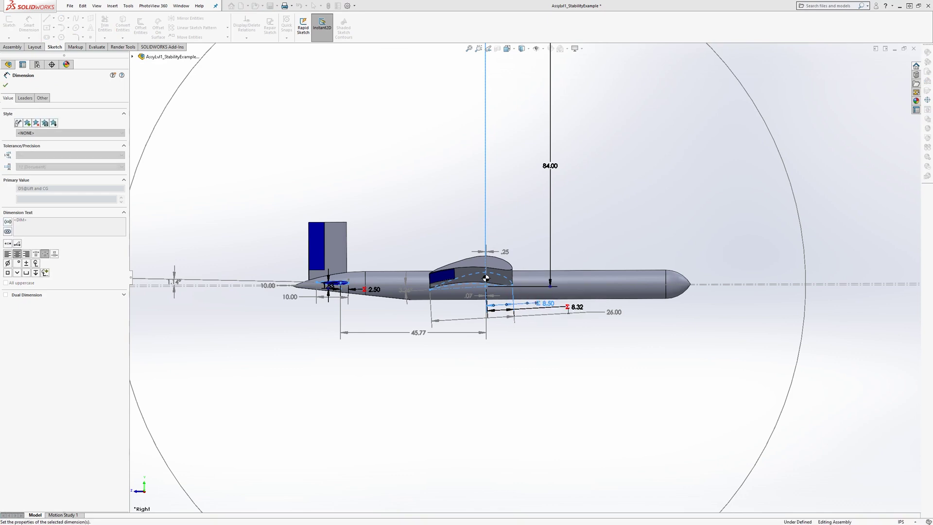
key(ctrl+b)
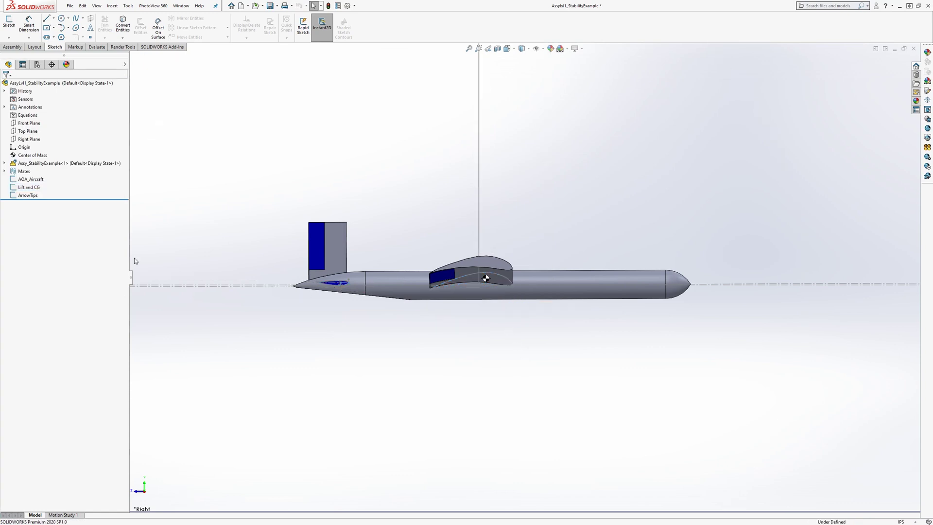
click(29, 187)
click(49, 176)
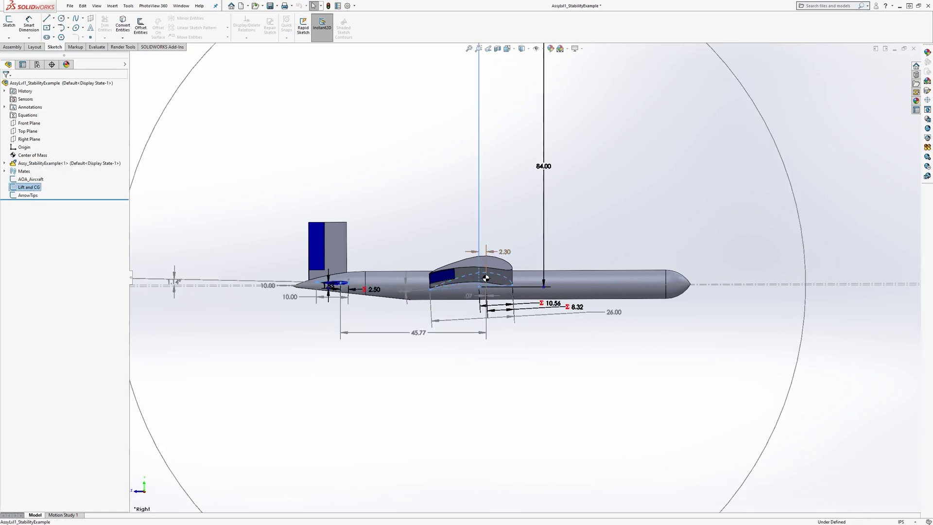
Switch to Excel and enter moment arms of 2.3 for the wing in C17 and 45.77 for the Hstab in D17
key(alt+Tab)
click(209, 262)
text(2.3)
key(Tab)
text(45.77)
key(Tab)
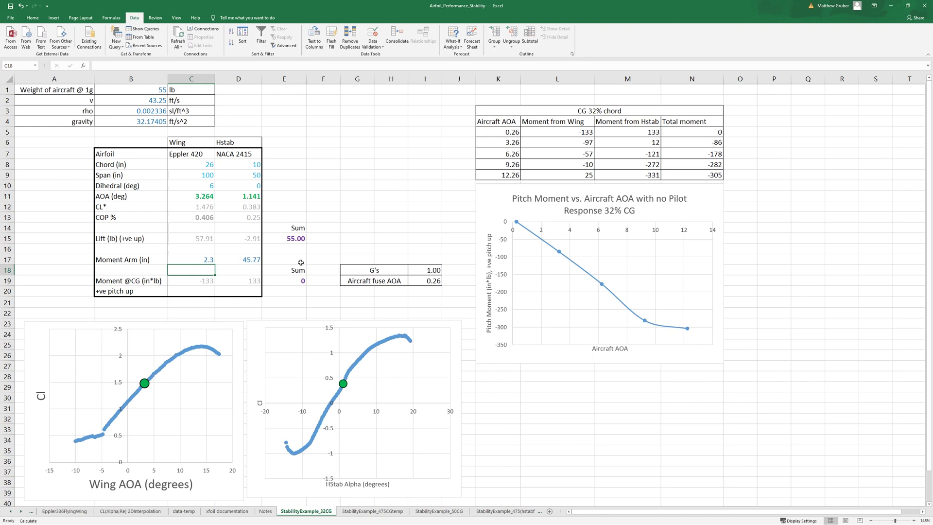
Review the lift and moment sums, the wing and Hstab lift cells and the aircraft weight for the trimmed condition
drag(301, 221, 298, 282)
click(355, 217)
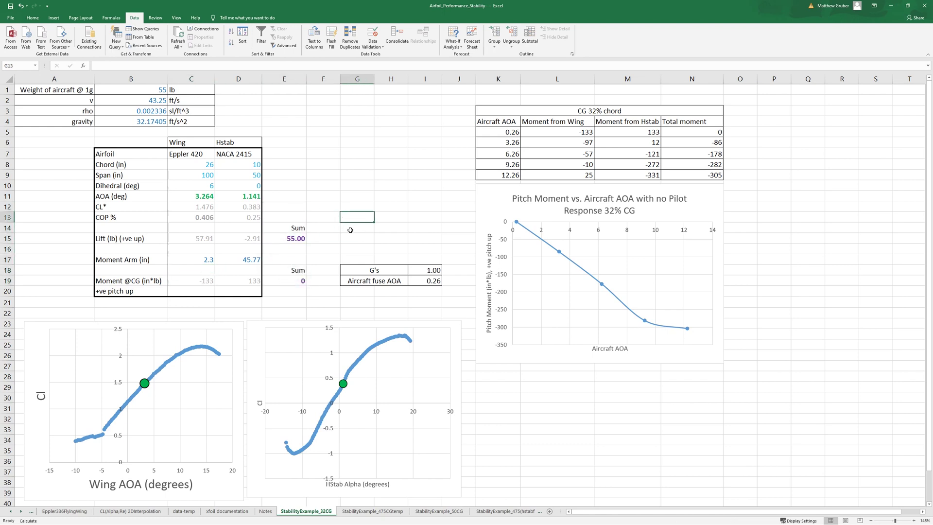
click(253, 239)
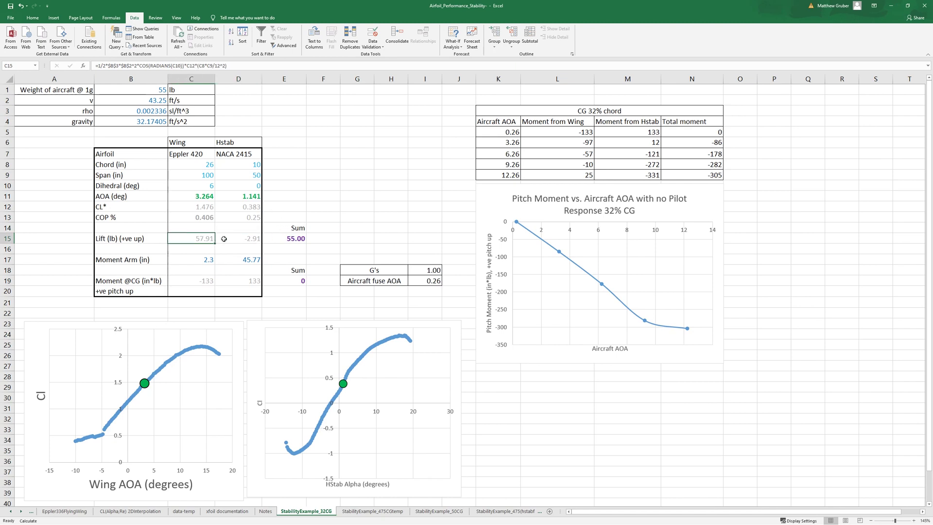
click(150, 91)
click(342, 184)
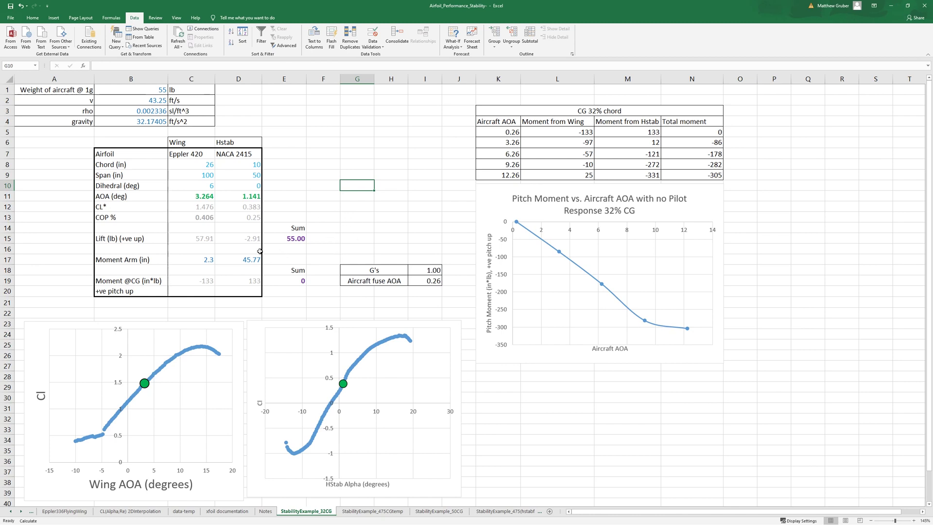
click(248, 241)
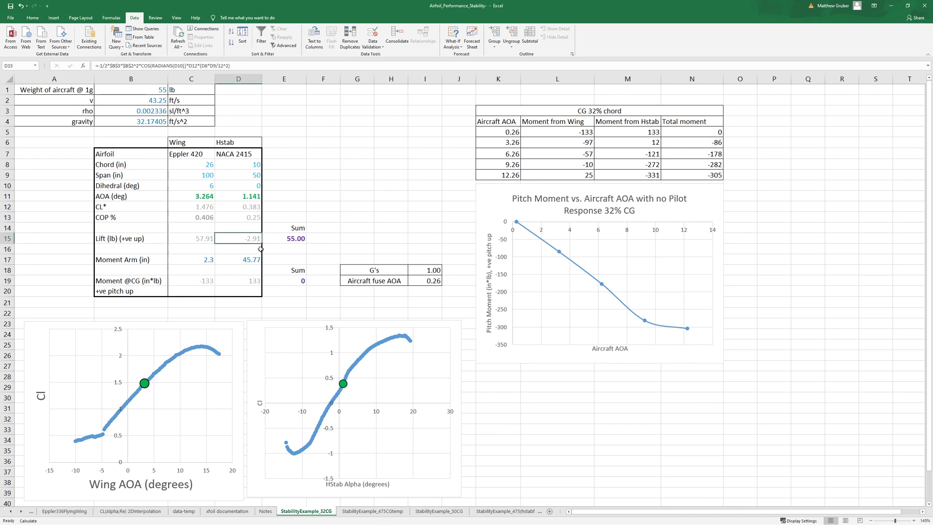